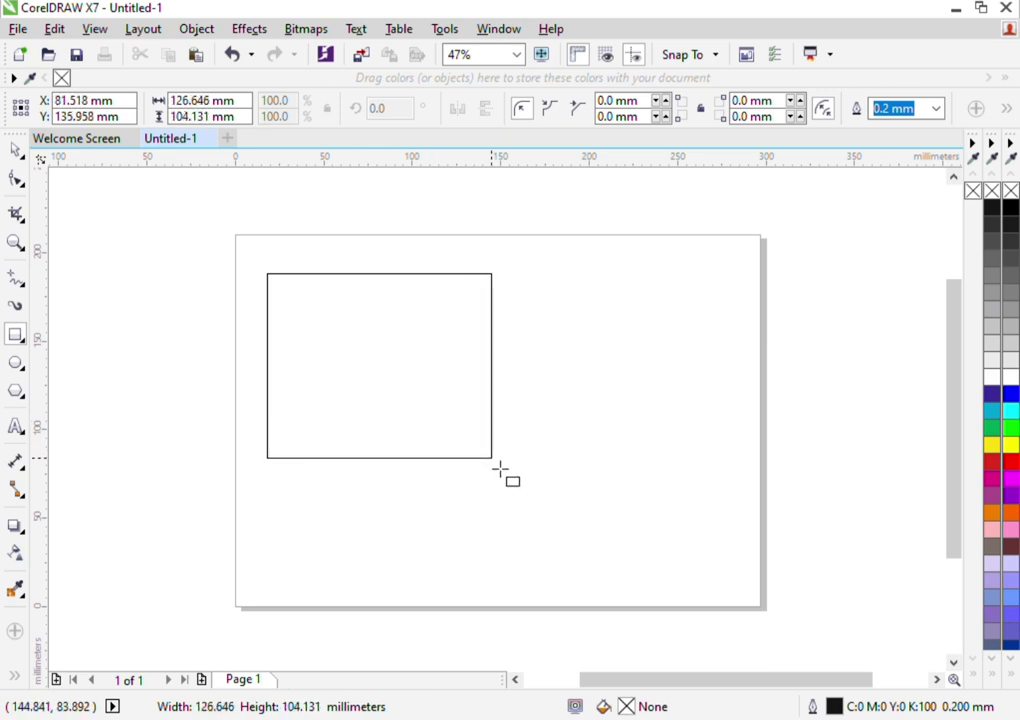
Move the rectangle slightly up and to the left on the page and deselect it
{"action": "left_click", "coordinate": [16, 150]}
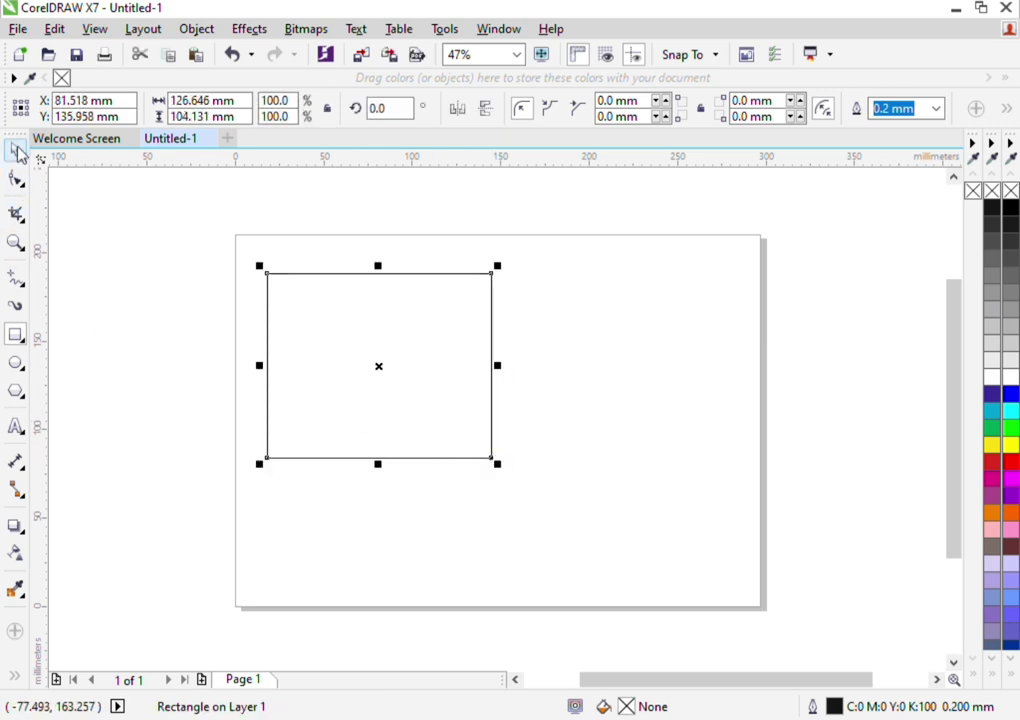
{"action": "left_click_drag", "start_coordinate": [325, 335], "coordinate": [323, 322]}
{"action": "left_click", "coordinate": [129, 313]}
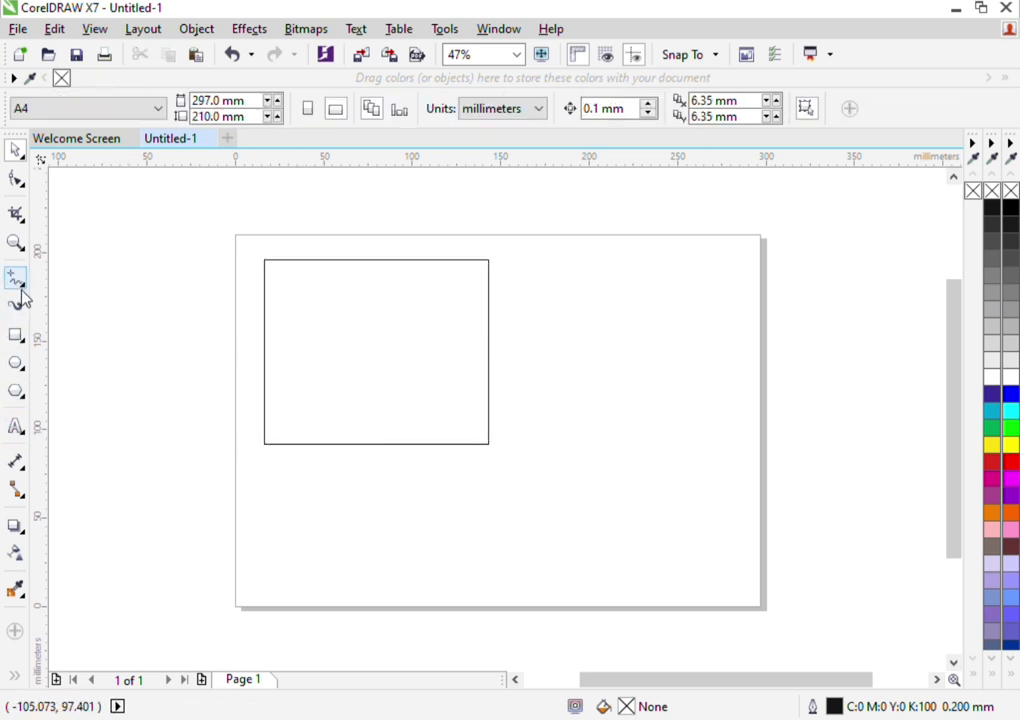
Draw a closed trapezoid with the Pen tool inside the rectangle's left edge, about 18.7 mm wide and 104.1 mm tall
{"action": "left_click", "coordinate": [92, 340]}
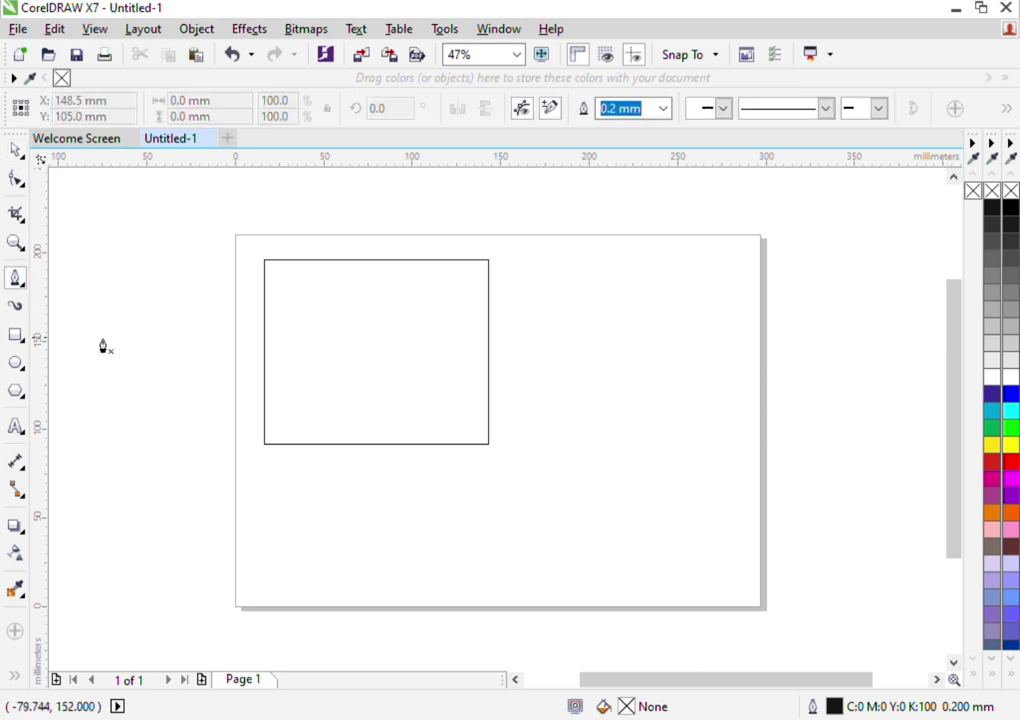
{"action": "scroll", "coordinate": [416, 440], "scroll_direction": "up", "scroll_amount": 2}
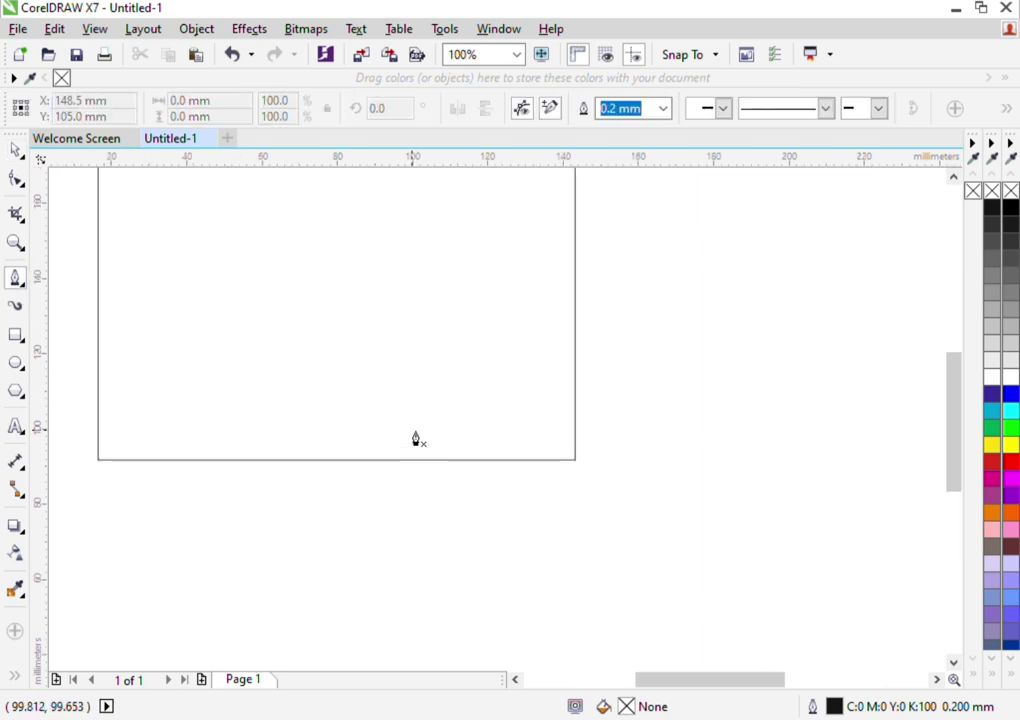
{"action": "scroll", "coordinate": [417, 435], "scroll_direction": "down", "scroll_amount": 2}
{"action": "scroll", "coordinate": [390, 268], "scroll_direction": "up", "scroll_amount": 2}
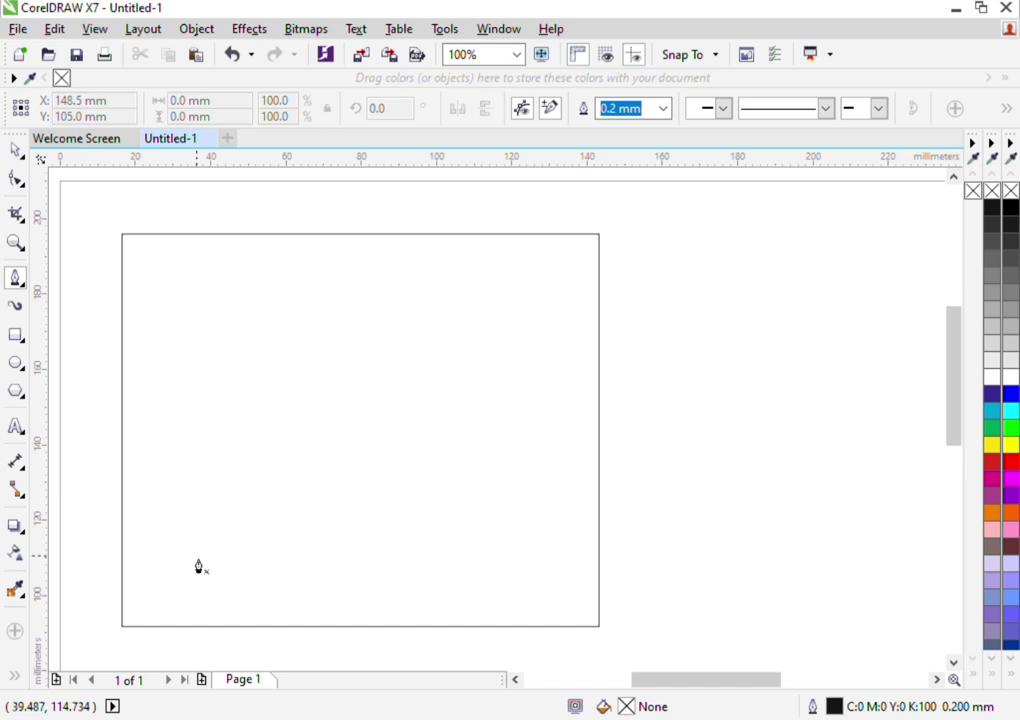
{"action": "left_click", "coordinate": [124, 627]}
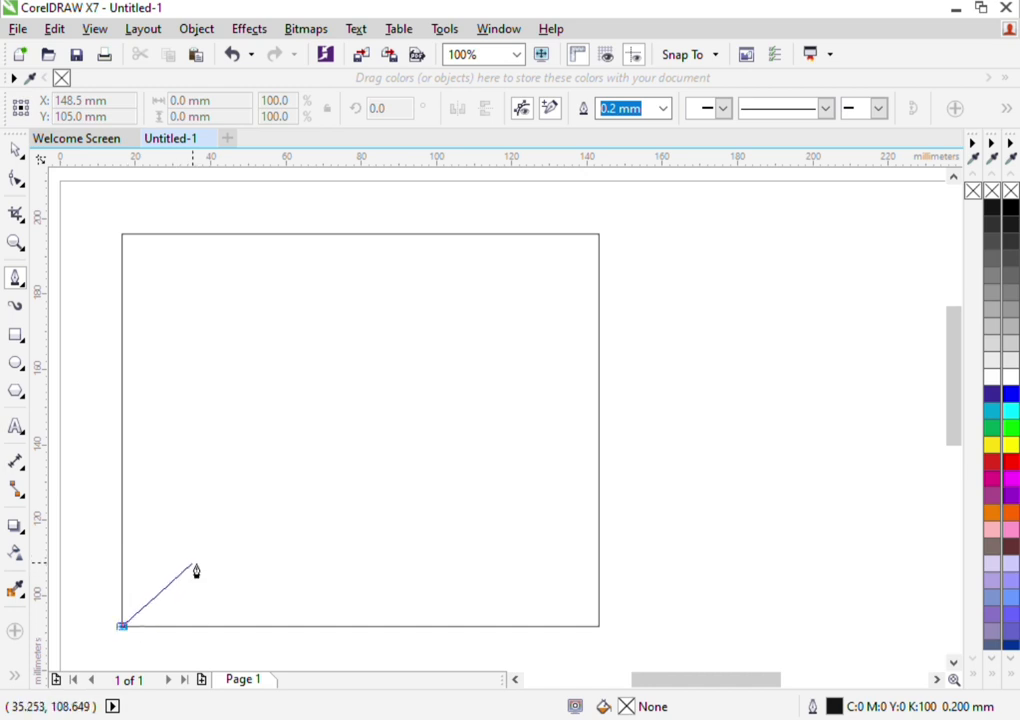
{"action": "left_click", "coordinate": [193, 563]}
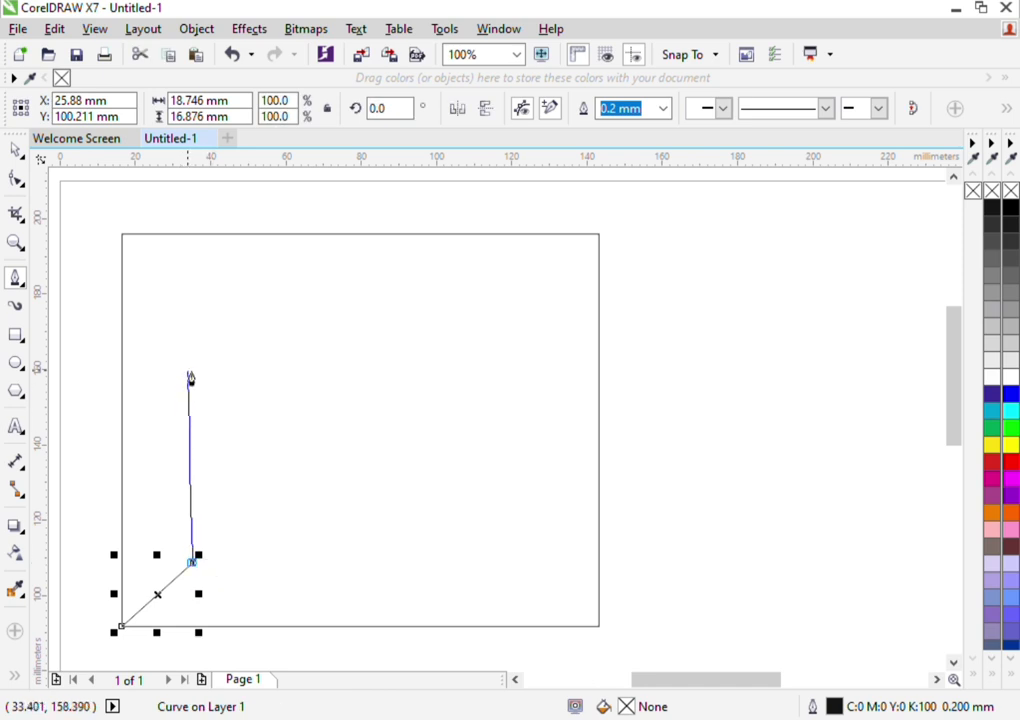
{"action": "left_click", "coordinate": [192, 283]}
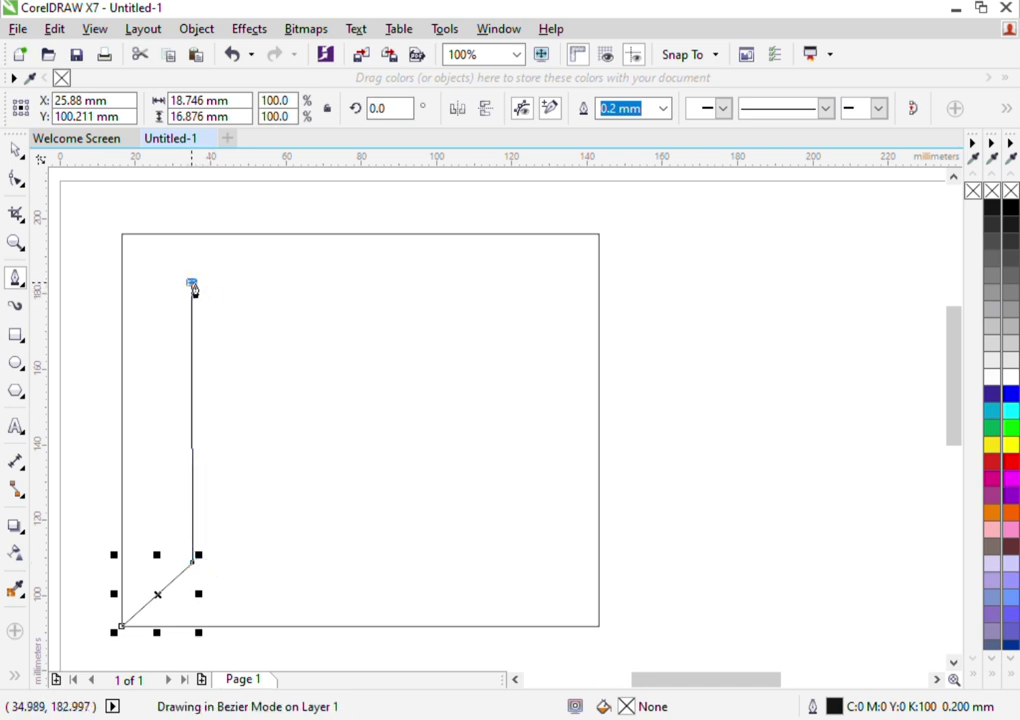
{"action": "left_click", "coordinate": [124, 237]}
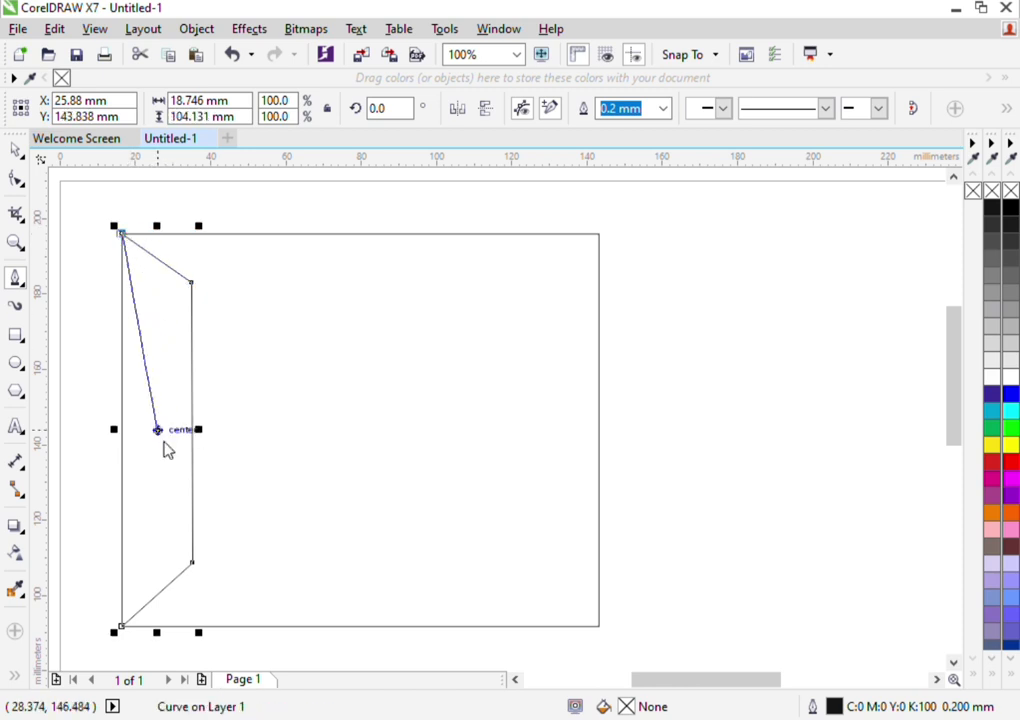
{"action": "left_click", "coordinate": [122, 627]}
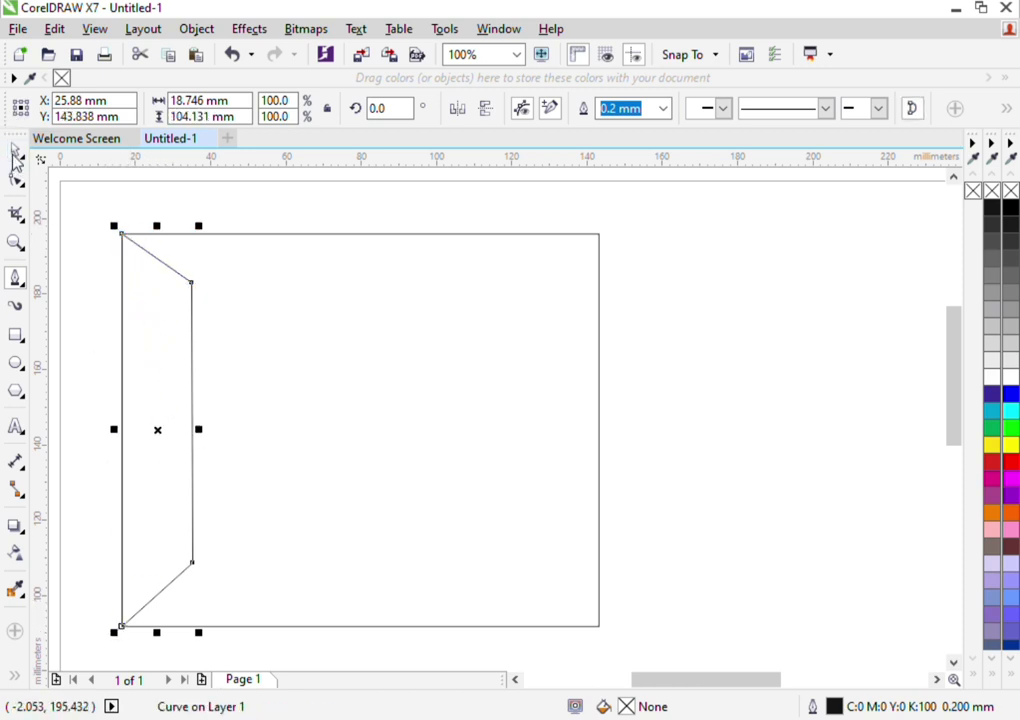
{"action": "left_click", "coordinate": [16, 152]}
{"action": "left_click", "coordinate": [642, 405]}
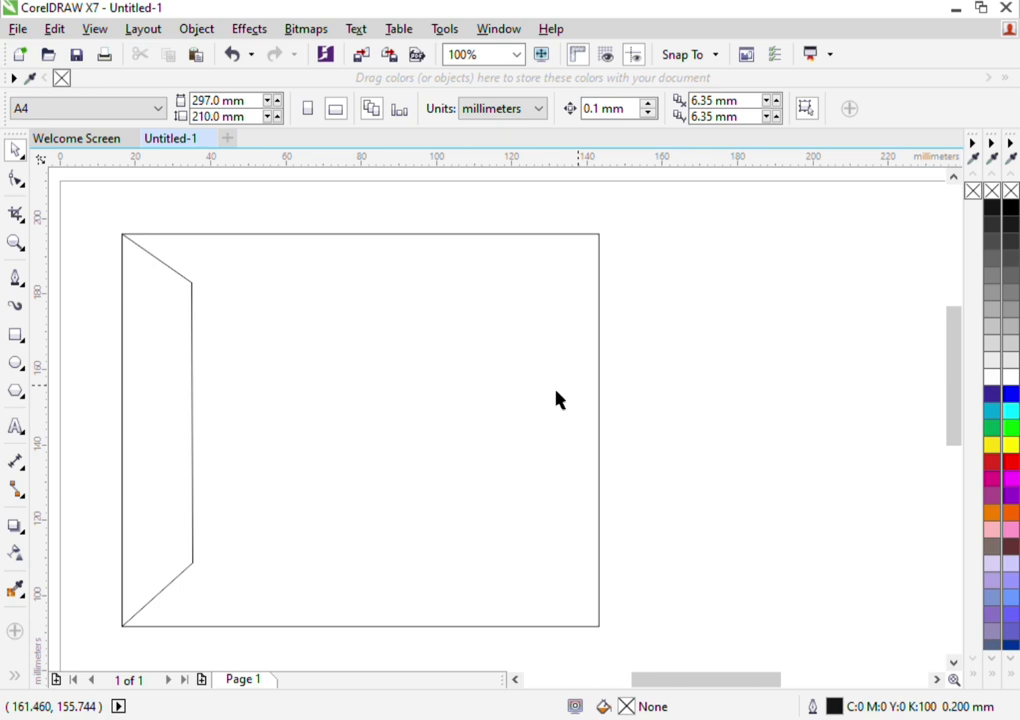
Create a horizontally mirrored copy of the left trapezoid and align it with the rectangle's right edge
{"action": "left_click", "coordinate": [162, 404]}
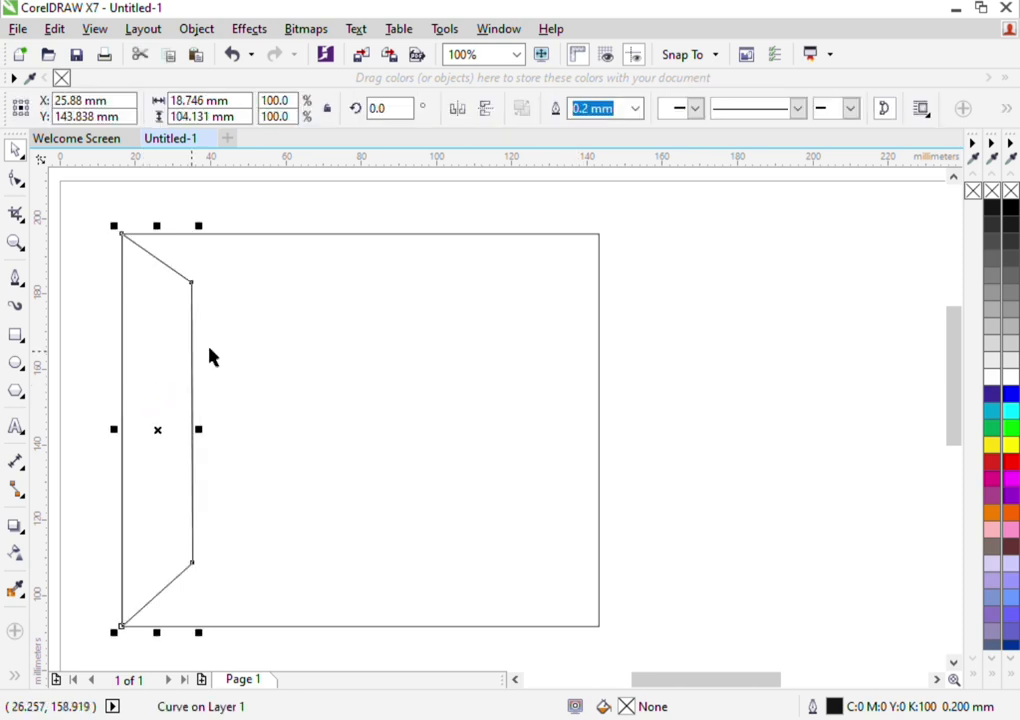
{"action": "left_click", "coordinate": [457, 109]}
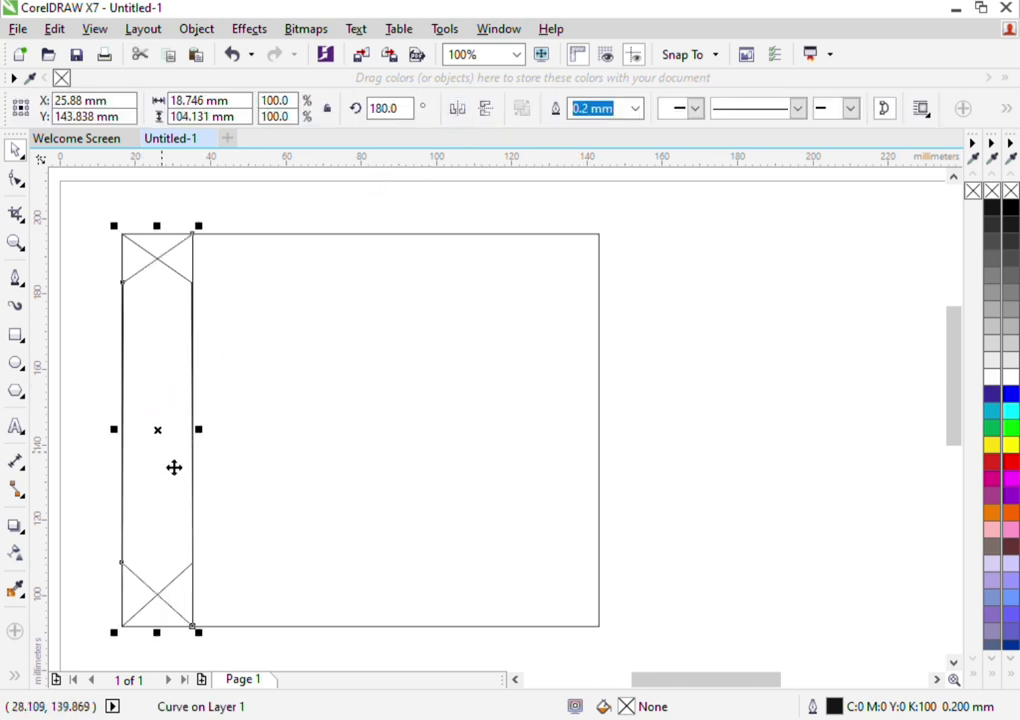
{"action": "left_click_drag", "start_coordinate": [173, 448], "coordinate": [574, 444]}
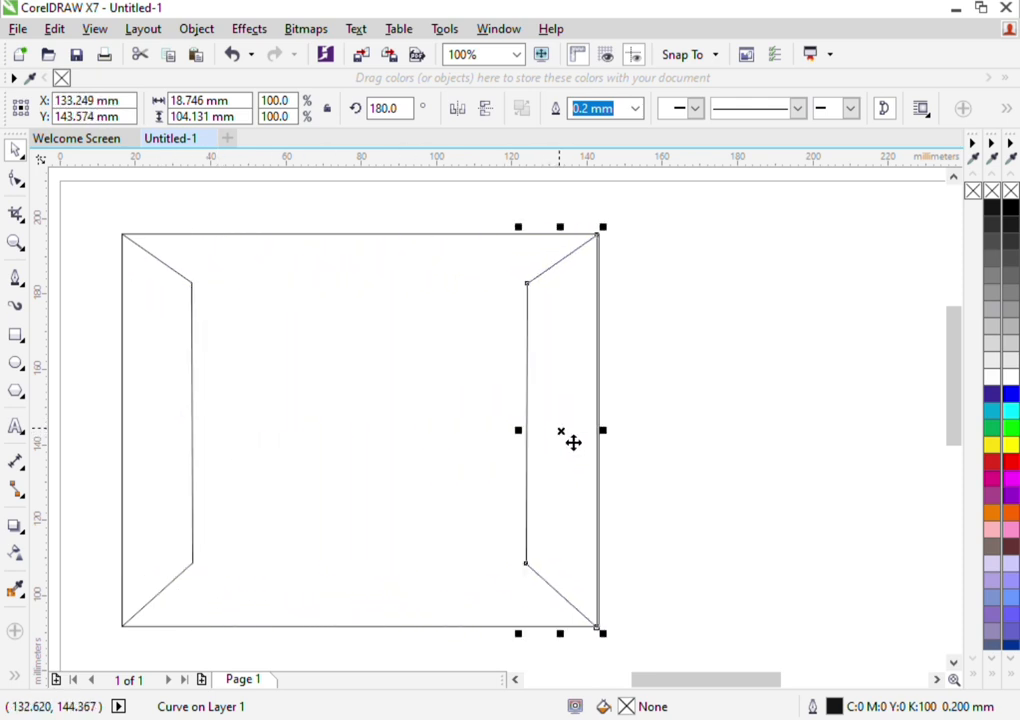
{"action": "key", "text": "Right"}
{"action": "key", "text": "Right"}
{"action": "key", "text": "Right"}
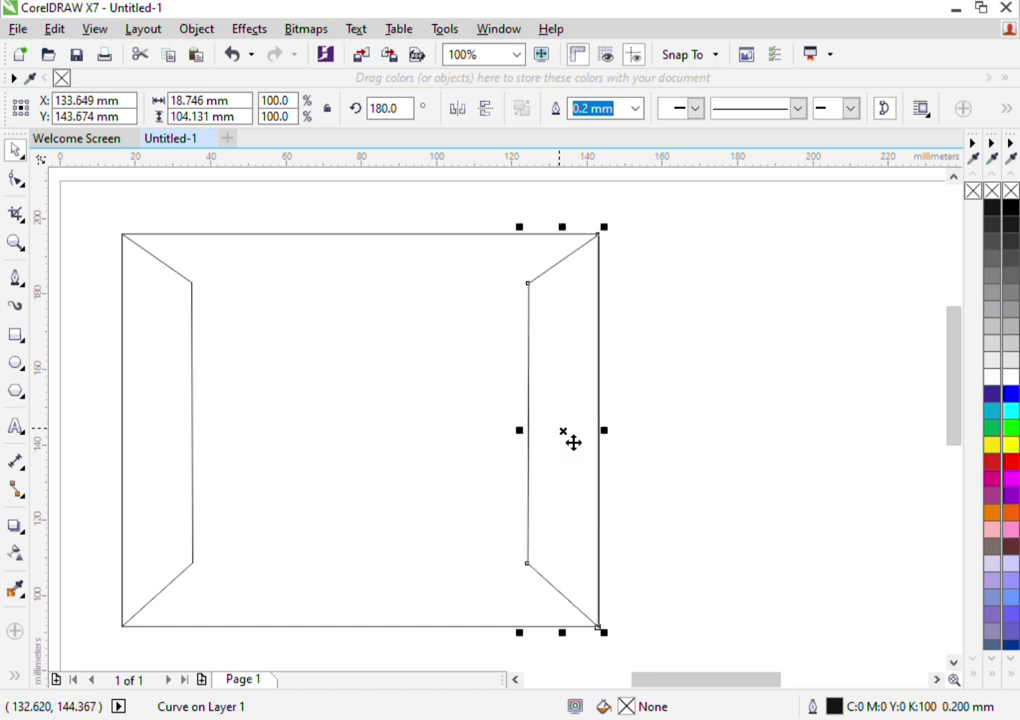
{"action": "left_click", "coordinate": [688, 401]}
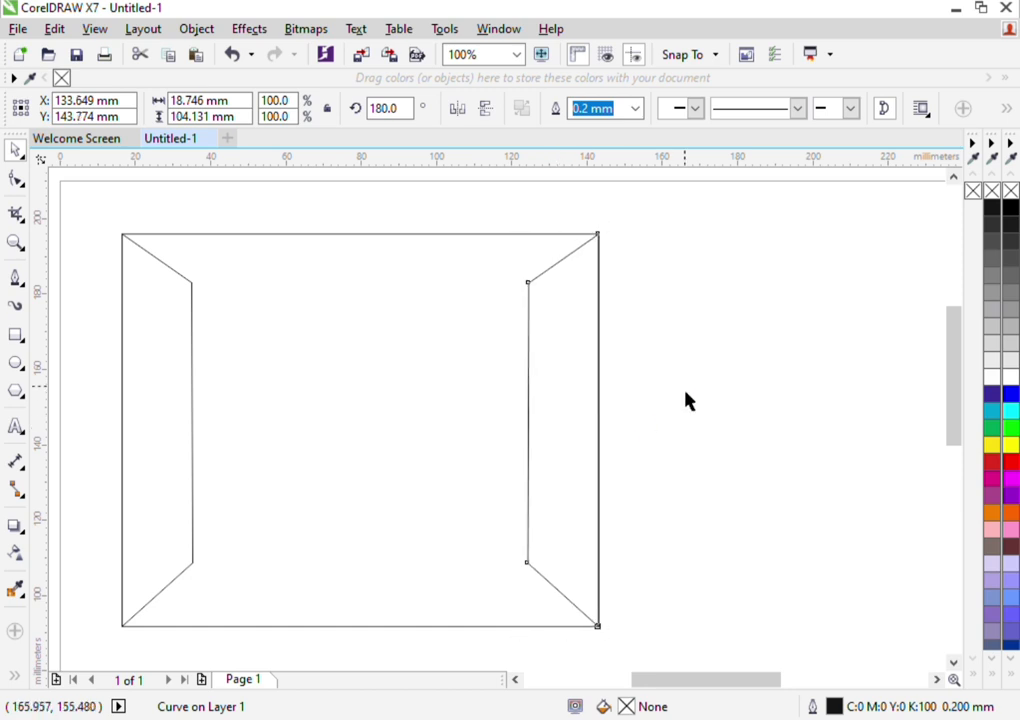
Draw a closed trapezoid along the rectangle's top edge between the side panels, about 123.2 mm wide and 12.9 mm tall
{"action": "left_click", "coordinate": [15, 283]}
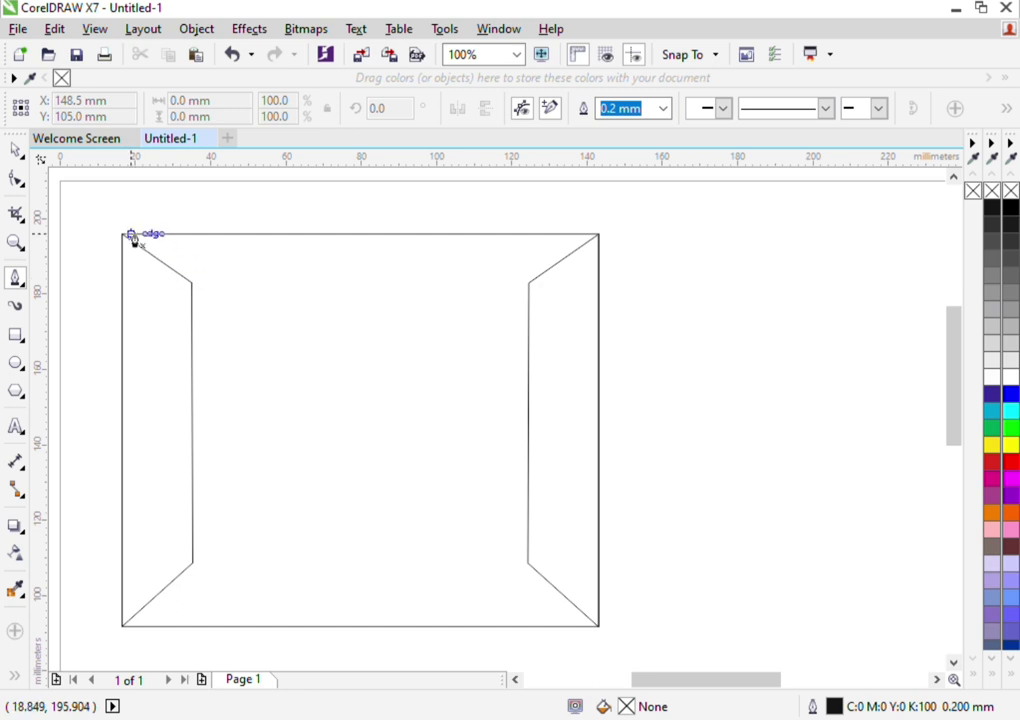
{"action": "scroll", "coordinate": [145, 245], "scroll_direction": "down", "scroll_amount": 1}
{"action": "scroll", "coordinate": [145, 245], "scroll_direction": "up", "scroll_amount": 1}
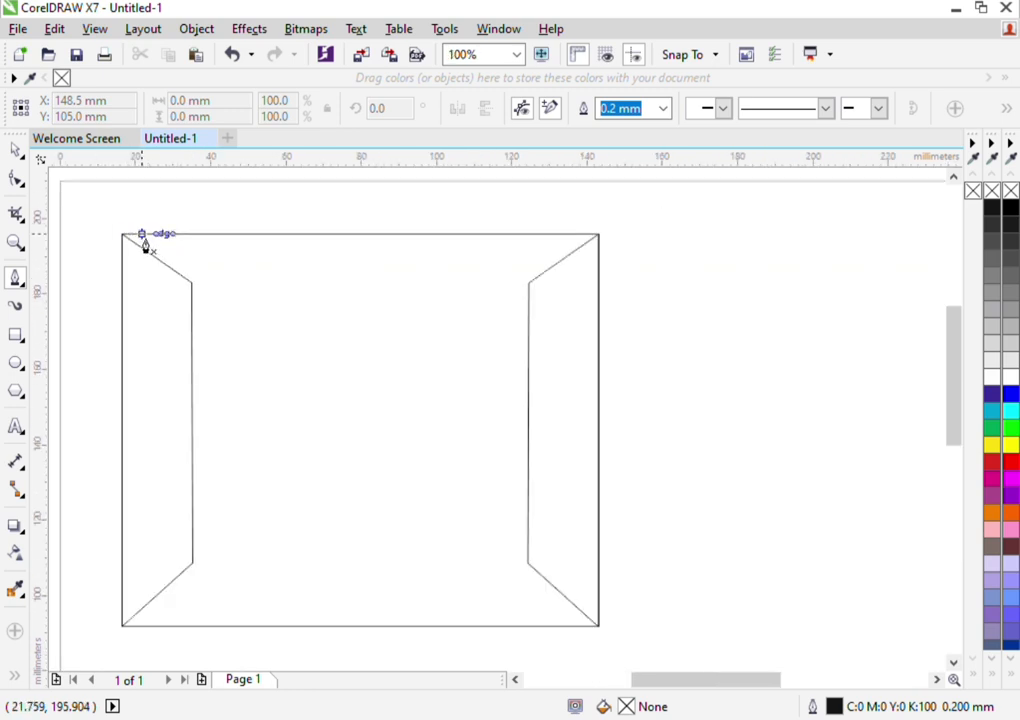
{"action": "scroll", "coordinate": [145, 245], "scroll_direction": "up", "scroll_amount": 1}
{"action": "left_click", "coordinate": [126, 234]}
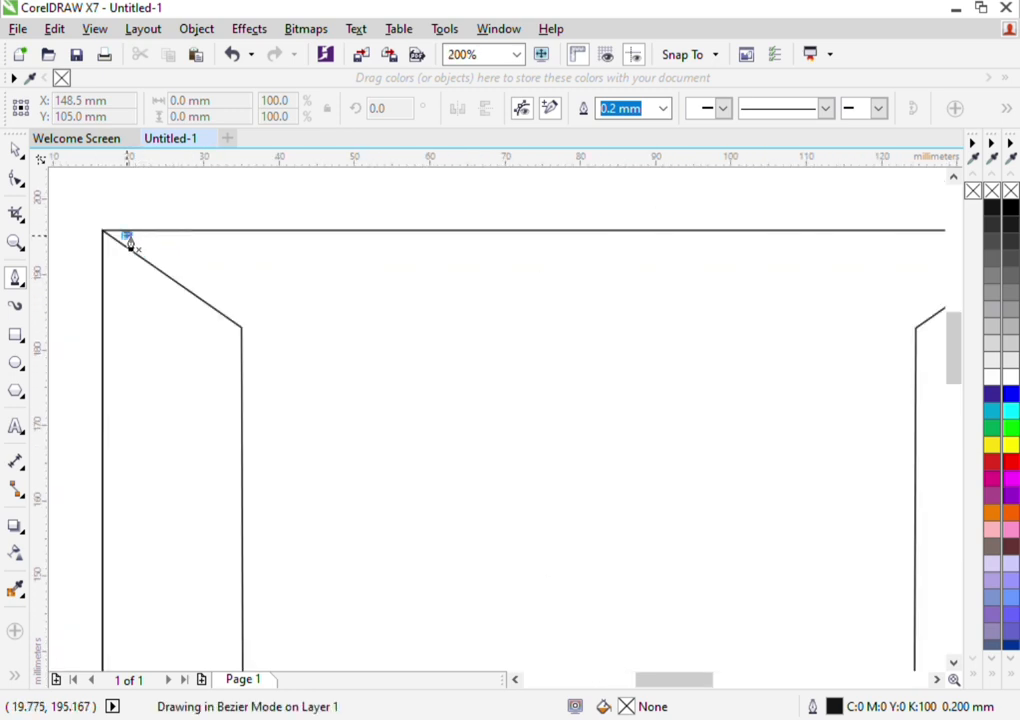
{"action": "double_click", "coordinate": [242, 328]}
{"action": "scroll", "coordinate": [244, 336], "scroll_direction": "down", "scroll_amount": 1}
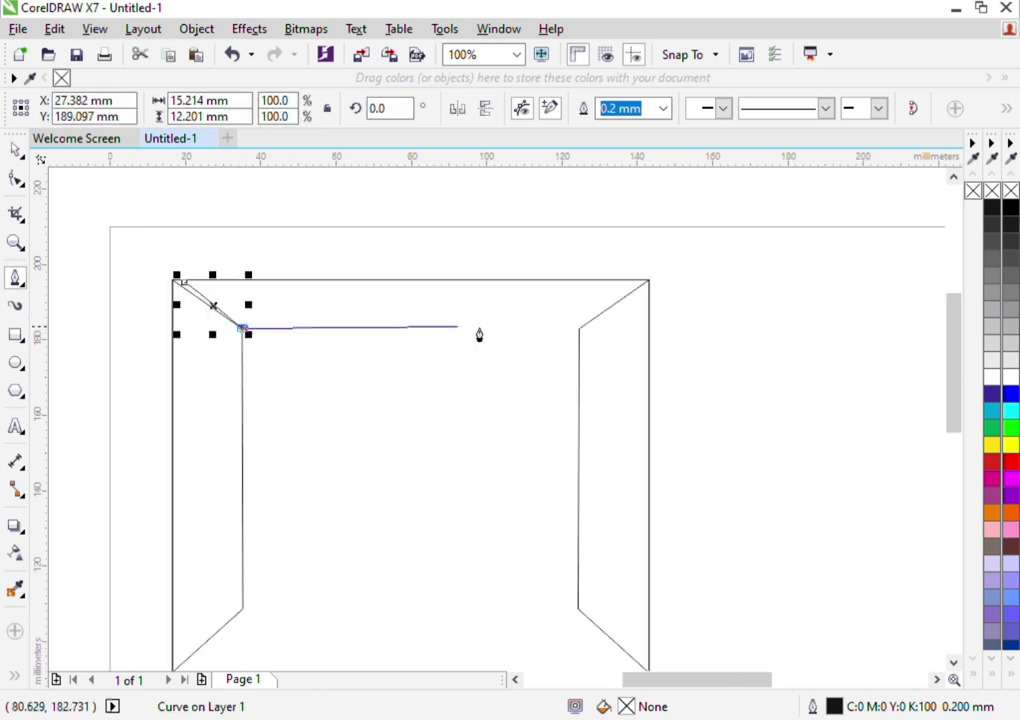
{"action": "left_click", "coordinate": [578, 328]}
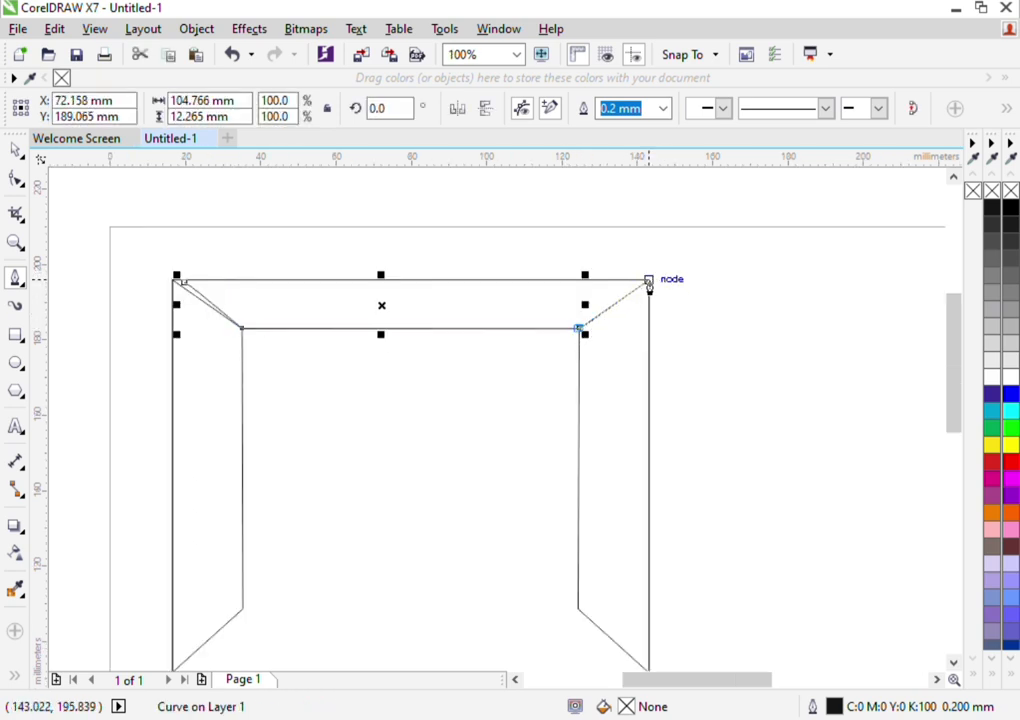
{"action": "left_click", "coordinate": [649, 280]}
{"action": "double_click", "coordinate": [183, 284]}
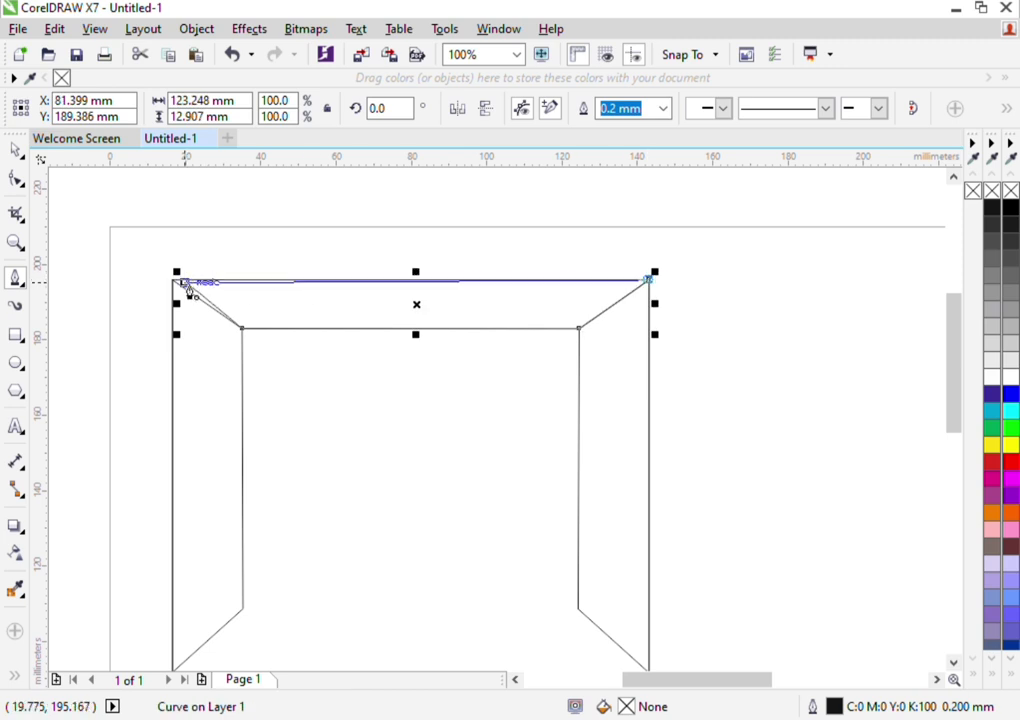
{"action": "left_click", "coordinate": [15, 150]}
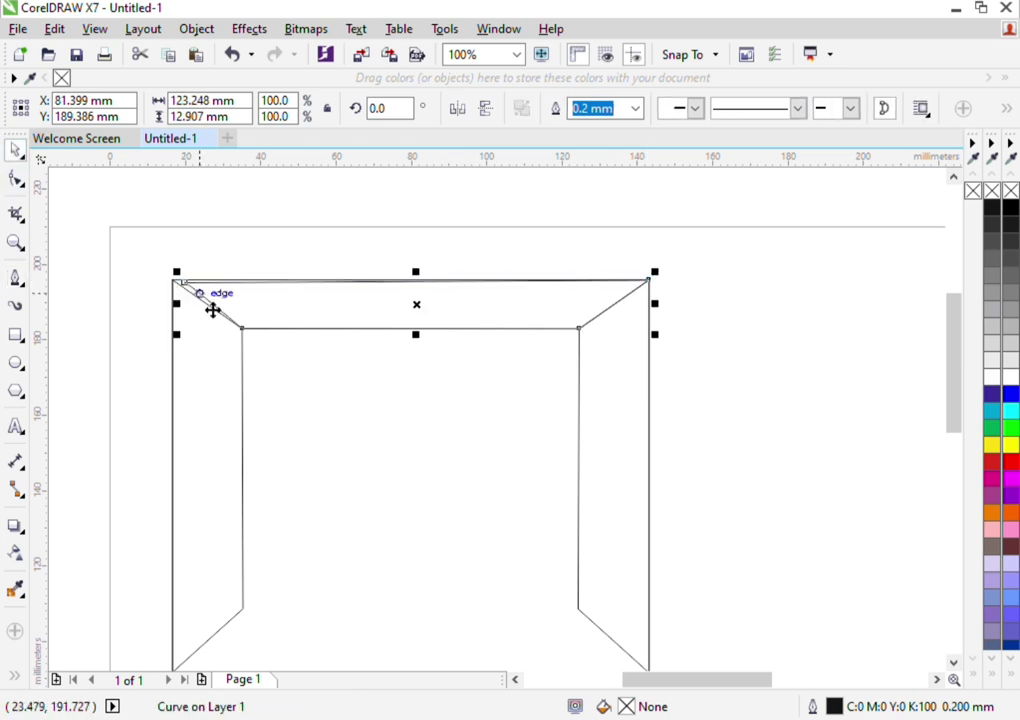
Move the top trapezoid's upper-left node onto the rectangle's upper-left corner
{"action": "scroll", "coordinate": [212, 307], "scroll_direction": "up", "scroll_amount": 1}
{"action": "scroll", "coordinate": [214, 311], "scroll_direction": "up", "scroll_amount": 1}
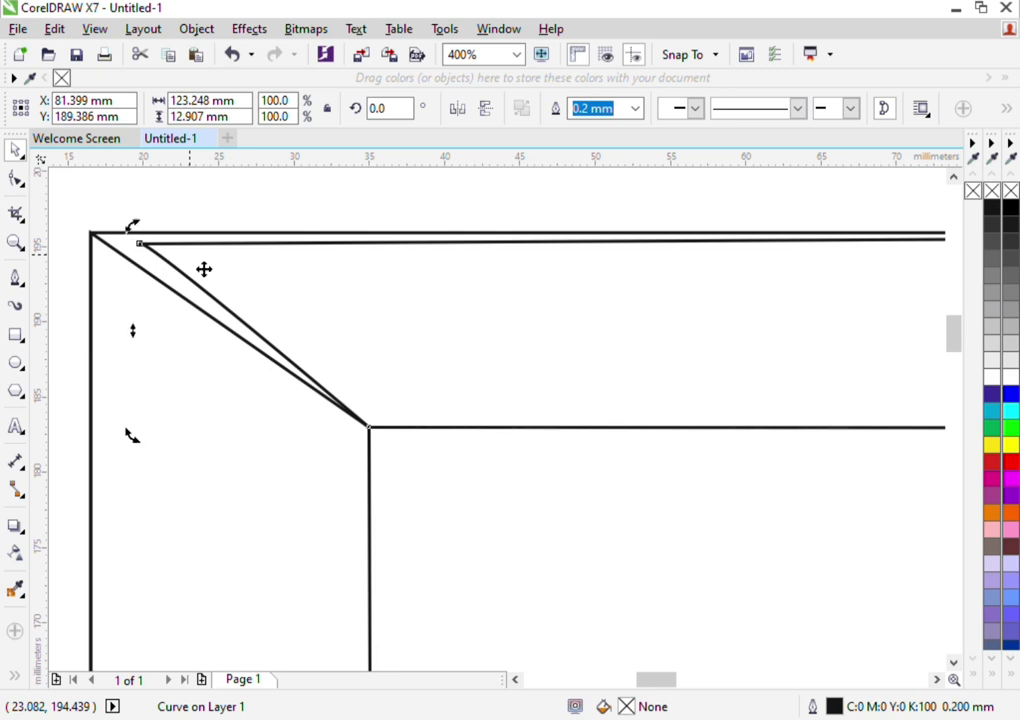
{"action": "key", "text": "F10"}
{"action": "left_click_drag", "start_coordinate": [141, 245], "coordinate": [83, 230]}
{"action": "scroll", "coordinate": [99, 243], "scroll_direction": "up", "scroll_amount": 2}
{"action": "scroll", "coordinate": [83, 232], "scroll_direction": "down", "scroll_amount": 2}
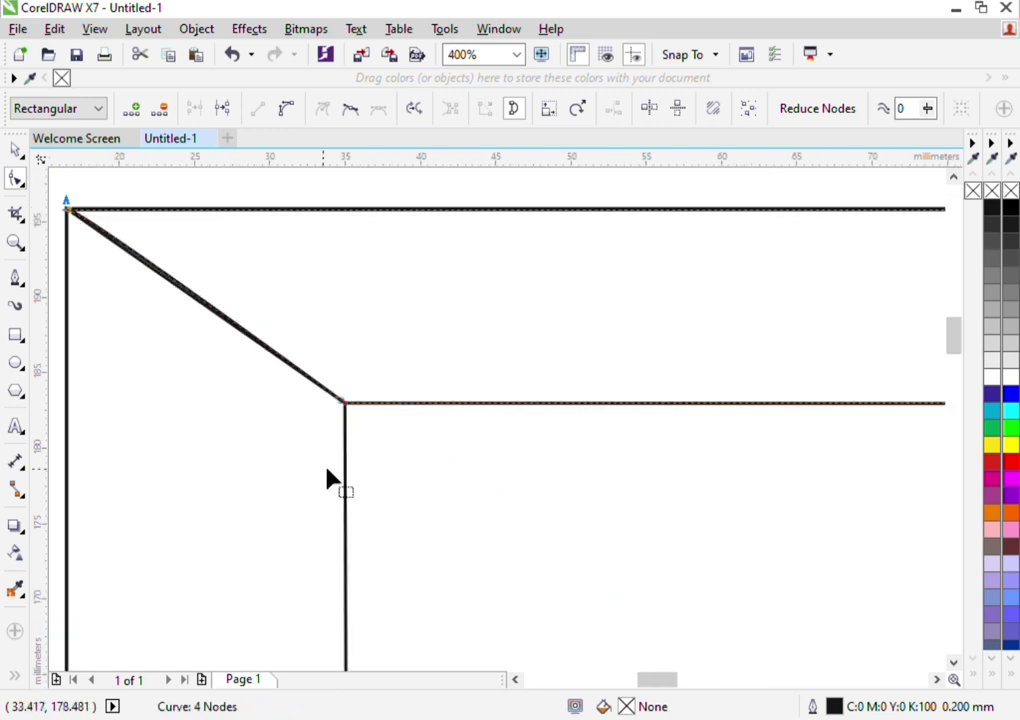
Reshape the top trapezoid's left slanted edge by pointing its corner control handle down along the diagonal
{"action": "scroll", "coordinate": [345, 410], "scroll_direction": "up", "scroll_amount": 1}
{"action": "scroll", "coordinate": [350, 420], "scroll_direction": "down", "scroll_amount": 2}
{"action": "scroll", "coordinate": [347, 410], "scroll_direction": "up", "scroll_amount": 4}
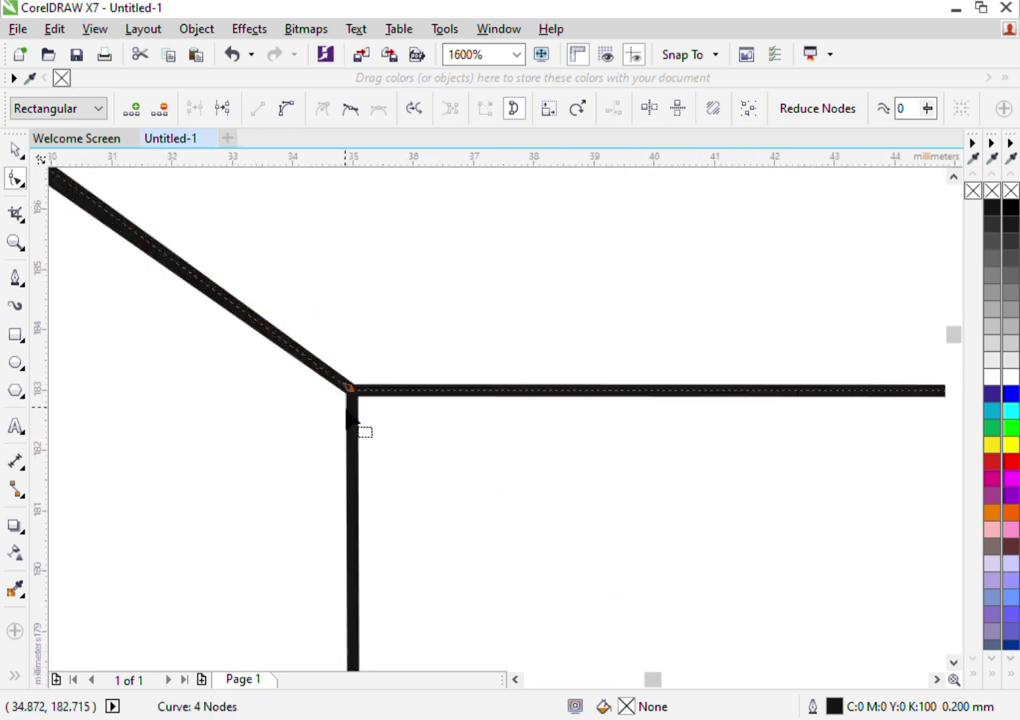
{"action": "scroll", "coordinate": [347, 410], "scroll_direction": "down", "scroll_amount": 1}
{"action": "scroll", "coordinate": [354, 380], "scroll_direction": "down", "scroll_amount": 3}
{"action": "scroll", "coordinate": [289, 342], "scroll_direction": "down", "scroll_amount": 1}
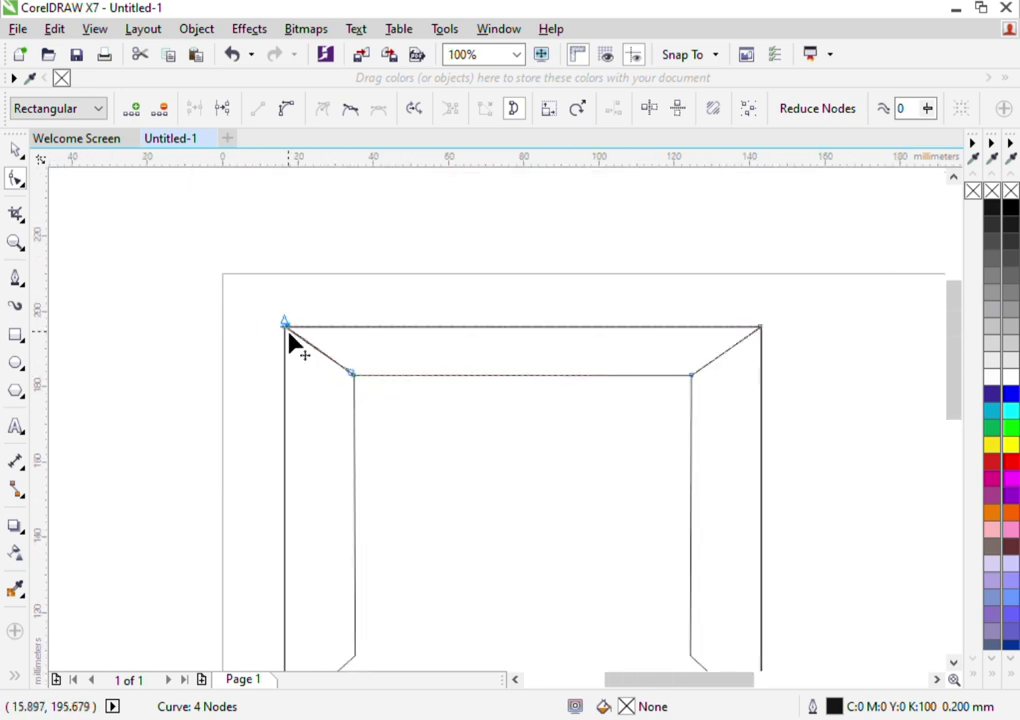
{"action": "scroll", "coordinate": [300, 342], "scroll_direction": "up", "scroll_amount": 2}
{"action": "scroll", "coordinate": [183, 278], "scroll_direction": "up", "scroll_amount": 2}
{"action": "scroll", "coordinate": [118, 222], "scroll_direction": "up", "scroll_amount": 2}
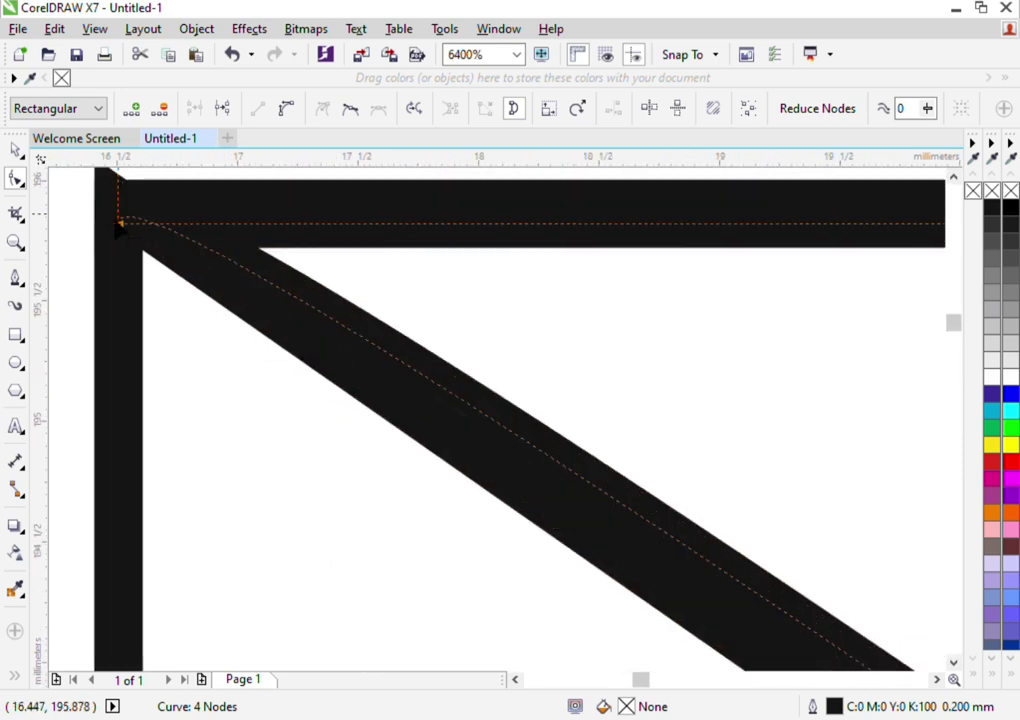
{"action": "scroll", "coordinate": [122, 228], "scroll_direction": "down", "scroll_amount": 3}
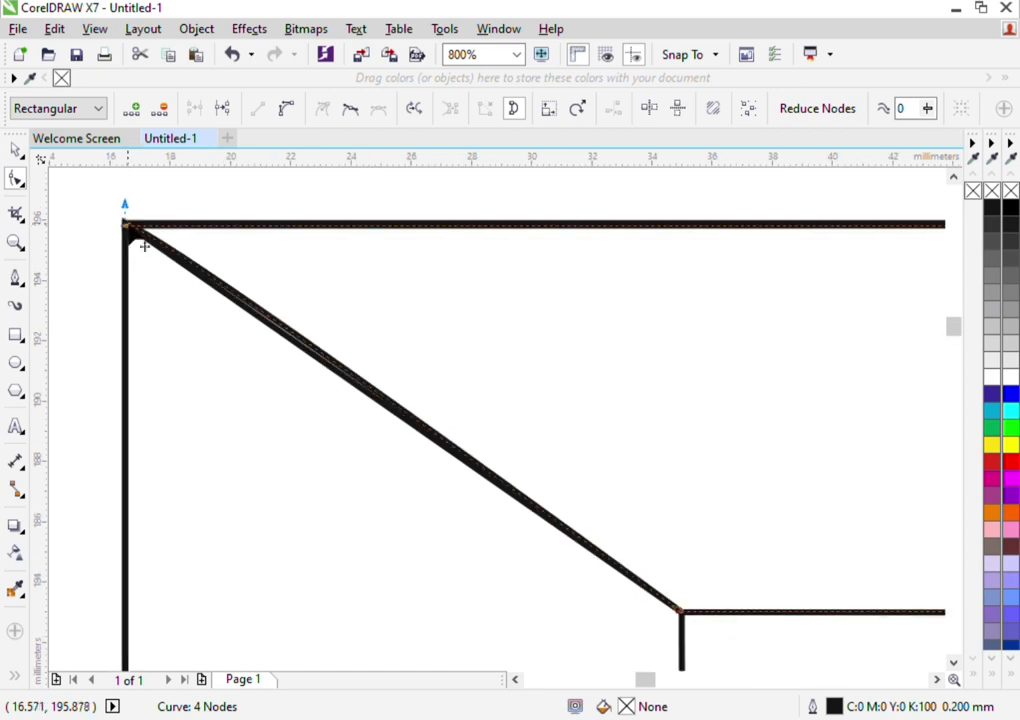
{"action": "scroll", "coordinate": [135, 225], "scroll_direction": "up", "scroll_amount": 2}
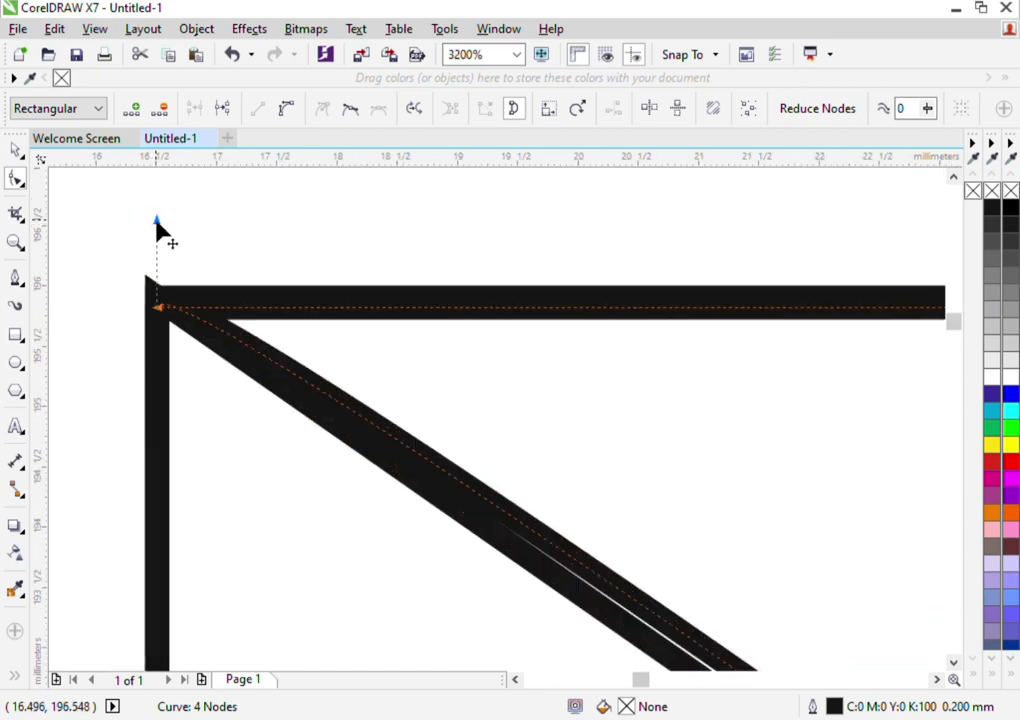
{"action": "left_click_drag", "start_coordinate": [156, 221], "coordinate": [203, 369]}
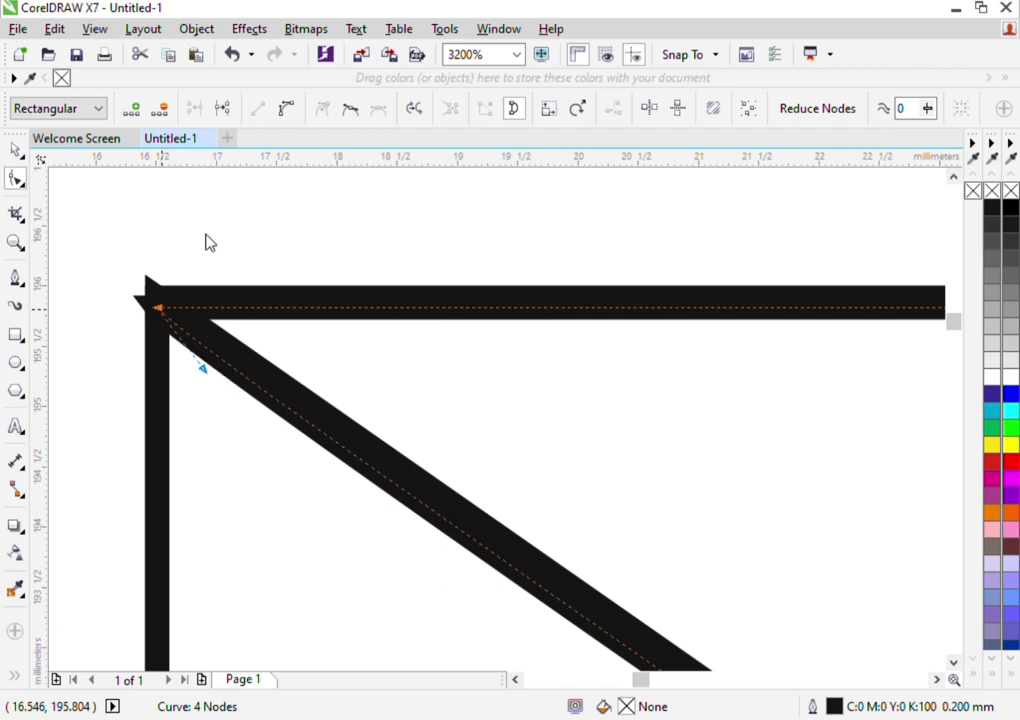
Convert the top trapezoid's left slanted edge from a curve to a straight line
{"action": "scroll", "coordinate": [162, 314], "scroll_direction": "up", "scroll_amount": 1}
{"action": "left_click", "coordinate": [155, 313]}
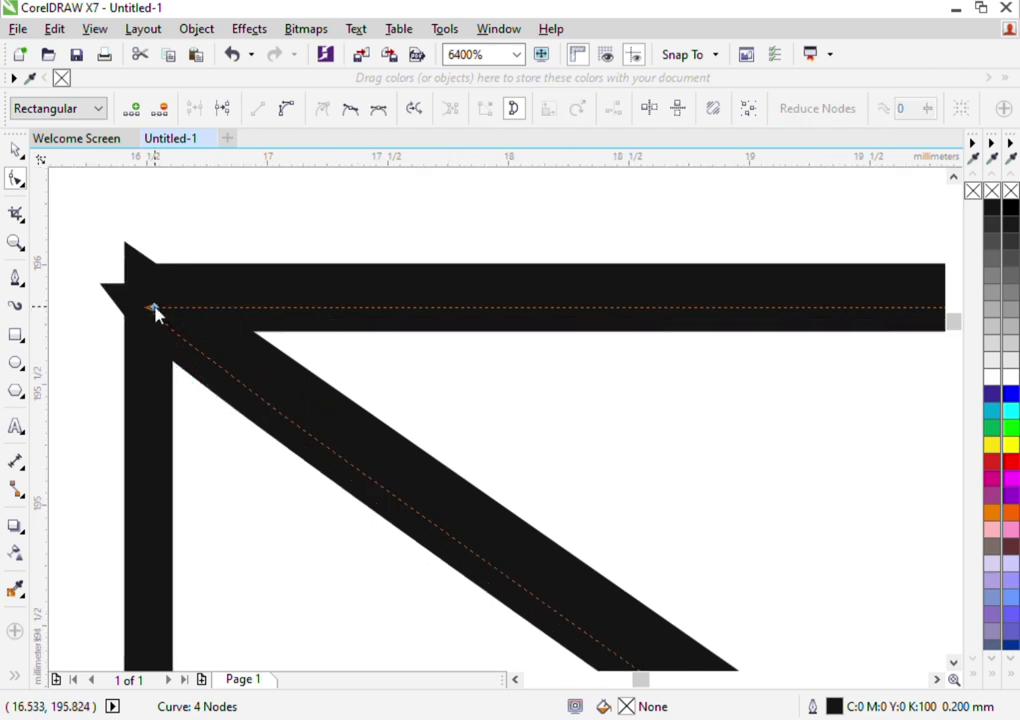
{"action": "scroll", "coordinate": [182, 273], "scroll_direction": "down", "scroll_amount": 4}
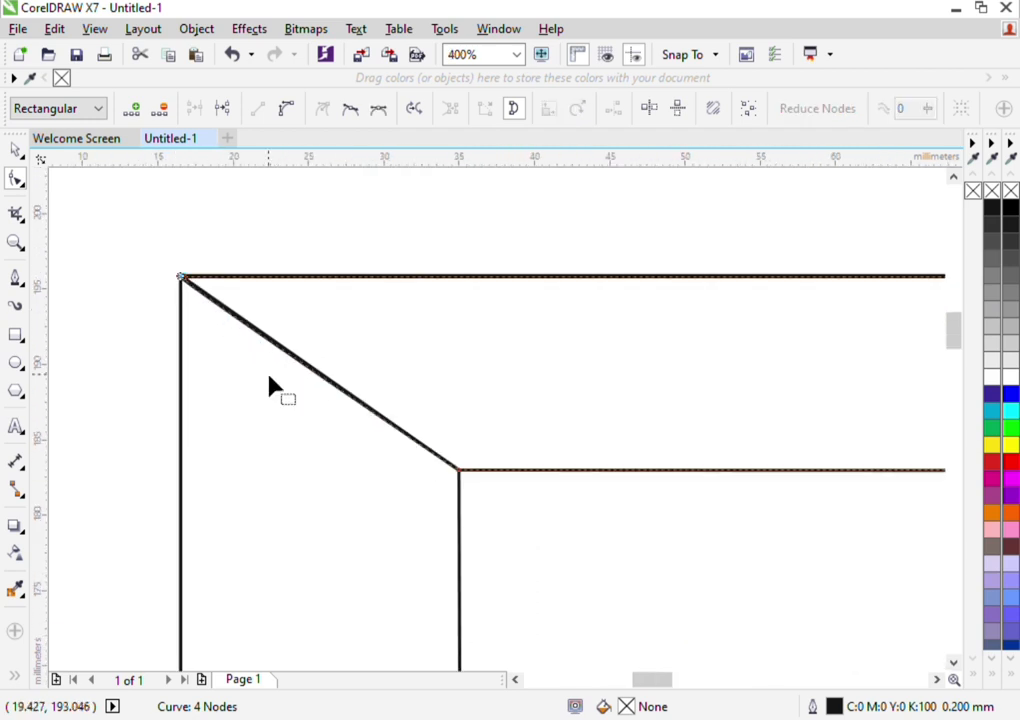
{"action": "left_click", "coordinate": [459, 471]}
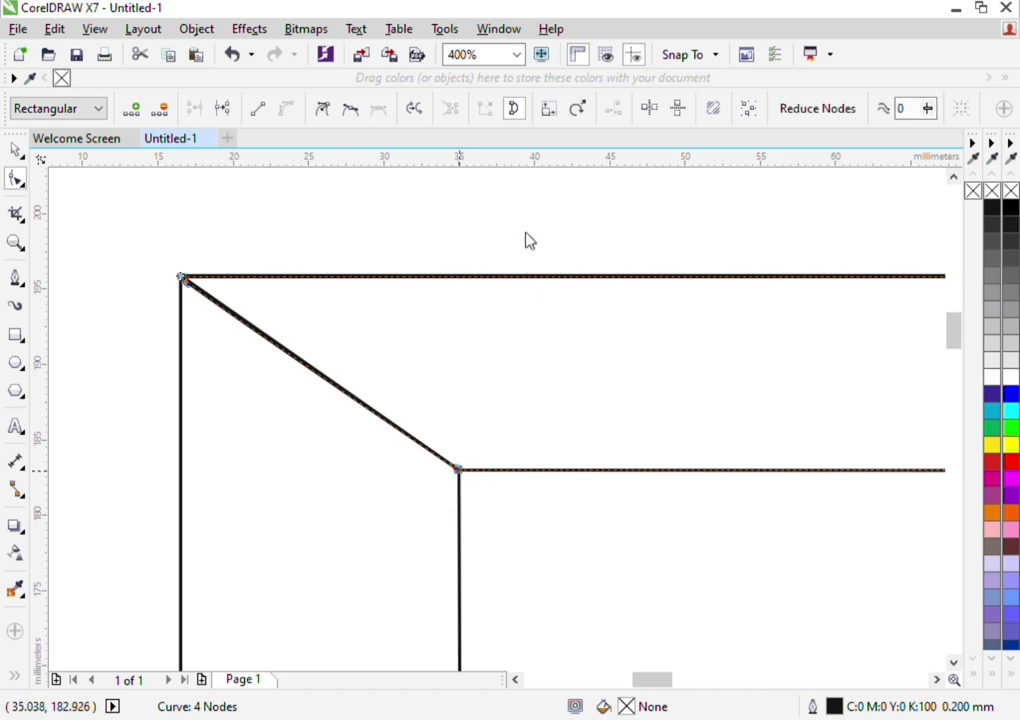
{"action": "scroll", "coordinate": [187, 288], "scroll_direction": "up", "scroll_amount": 1}
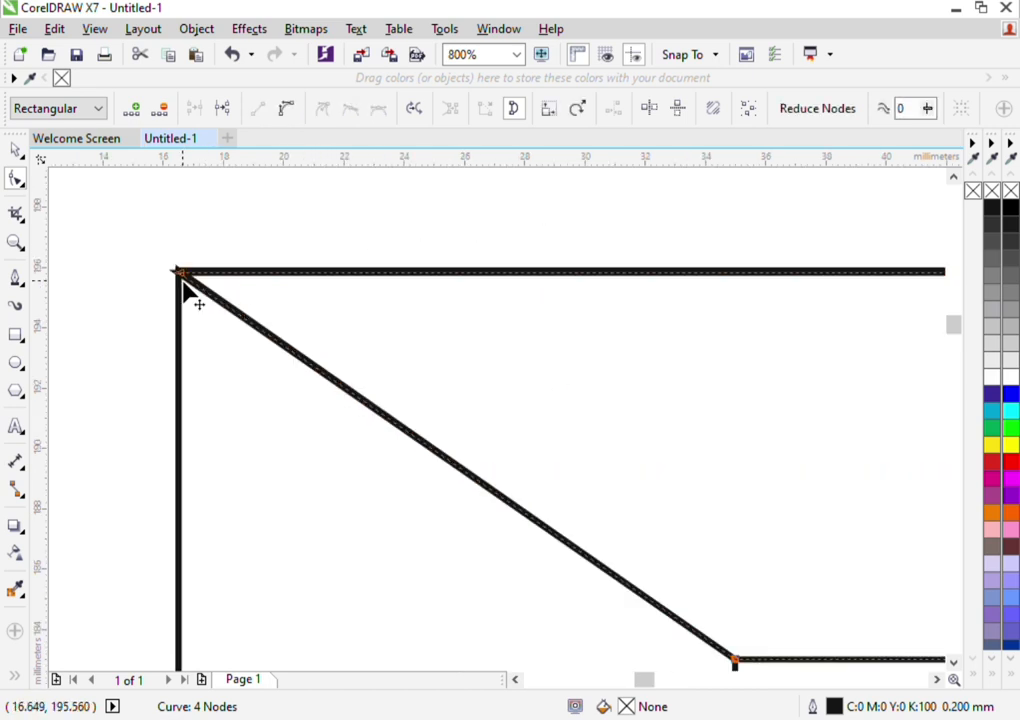
Fine-tune the position of the top trapezoid's upper-left node at the rectangle's upper-left corner
{"action": "scroll", "coordinate": [184, 286], "scroll_direction": "up", "scroll_amount": 3}
{"action": "left_click_drag", "start_coordinate": [150, 219], "coordinate": [149, 206]}
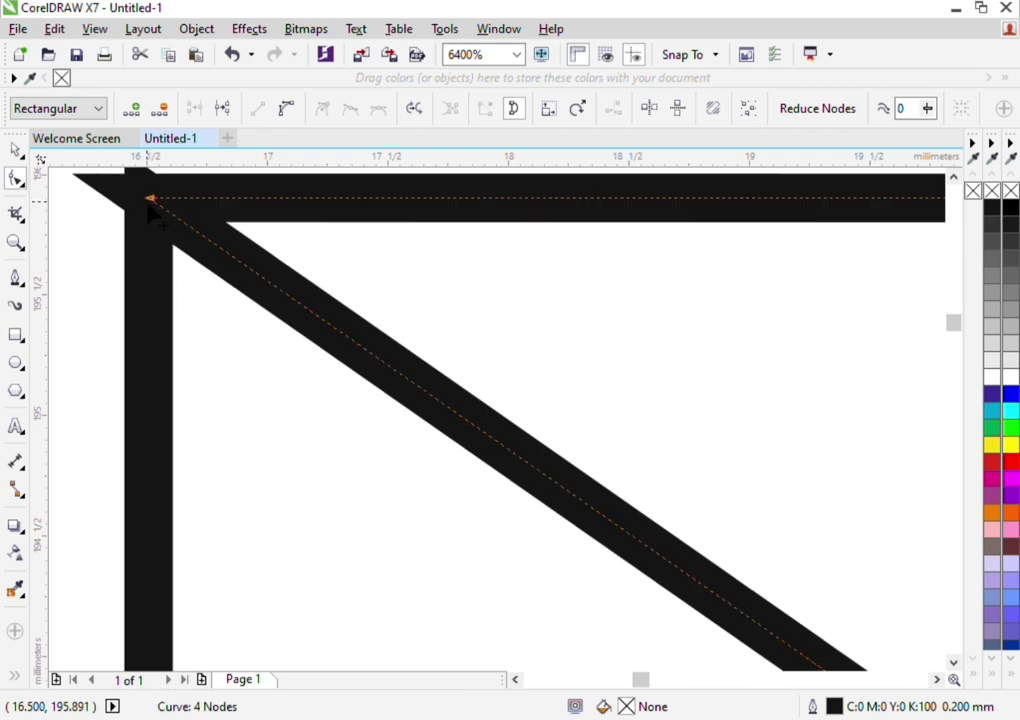
{"action": "scroll", "coordinate": [150, 213], "scroll_direction": "down", "scroll_amount": 2}
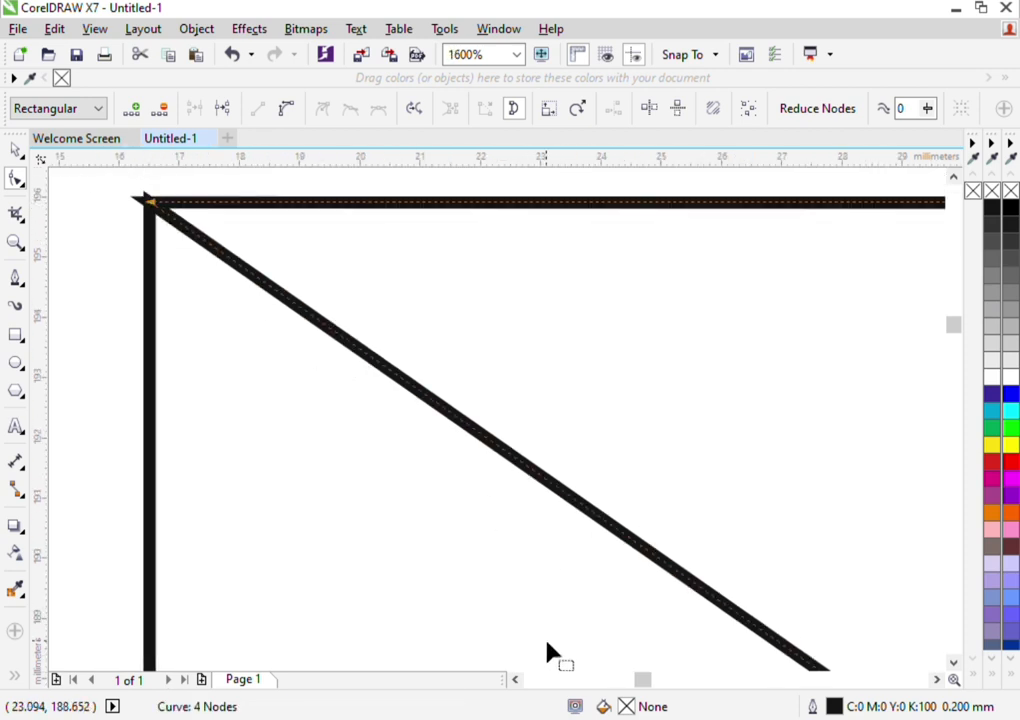
{"action": "left_click_drag", "start_coordinate": [644, 680], "coordinate": [639, 680]}
{"action": "scroll", "coordinate": [950, 200], "scroll_direction": "up", "scroll_amount": 1}
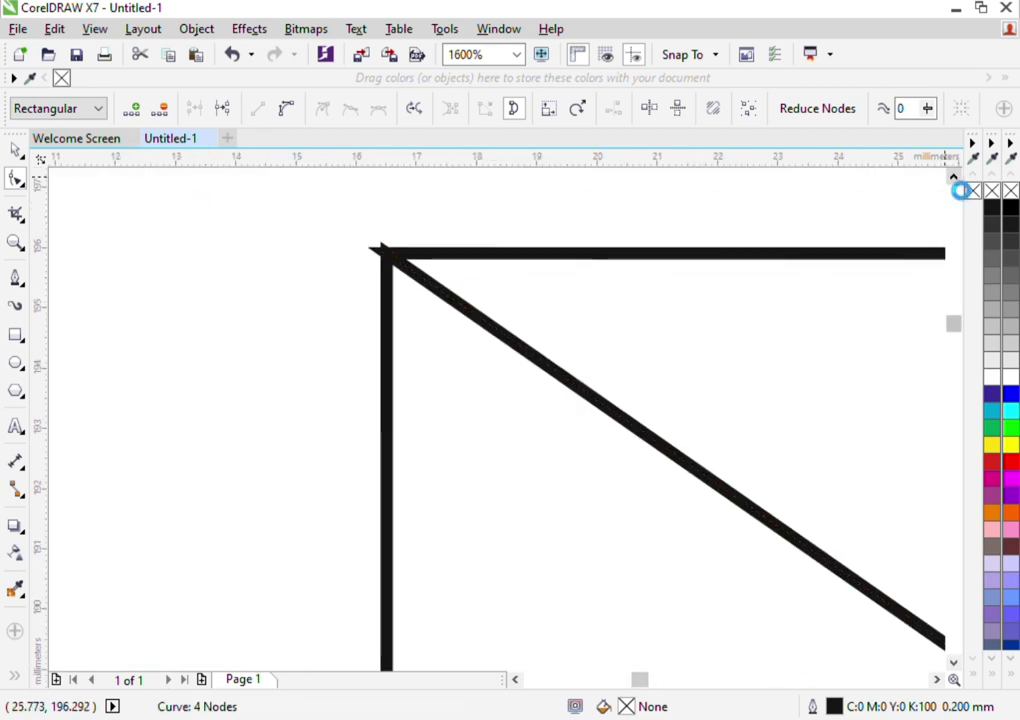
{"action": "scroll", "coordinate": [428, 269], "scroll_direction": "up", "scroll_amount": 2}
{"action": "scroll", "coordinate": [414, 261], "scroll_direction": "up", "scroll_amount": 1}
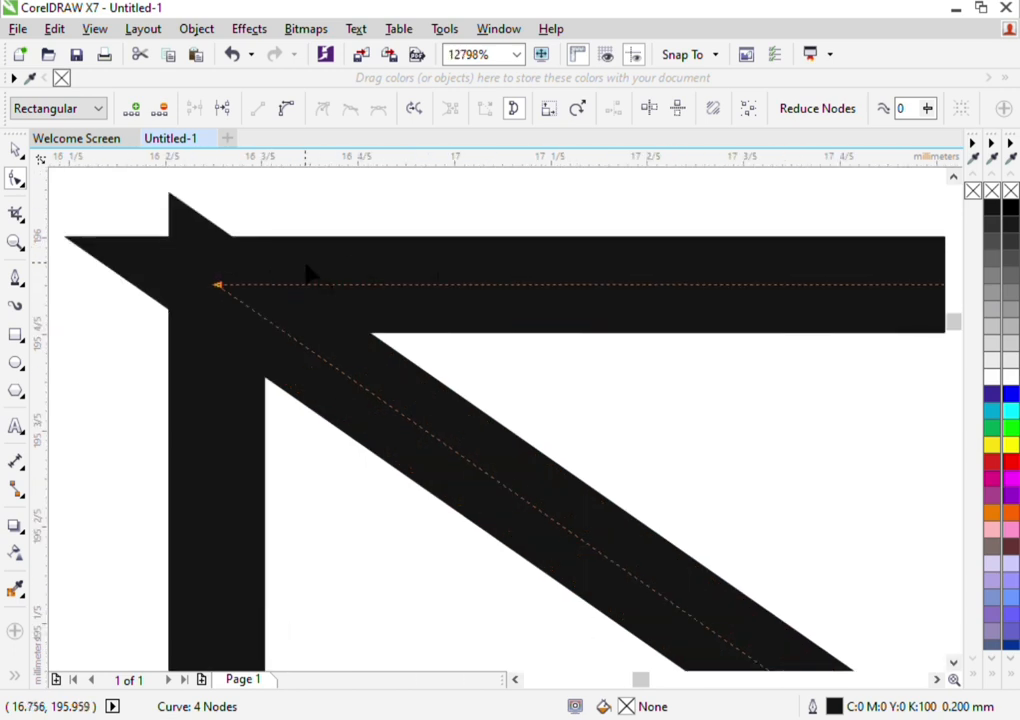
{"action": "left_click_drag", "start_coordinate": [219, 288], "coordinate": [242, 288]}
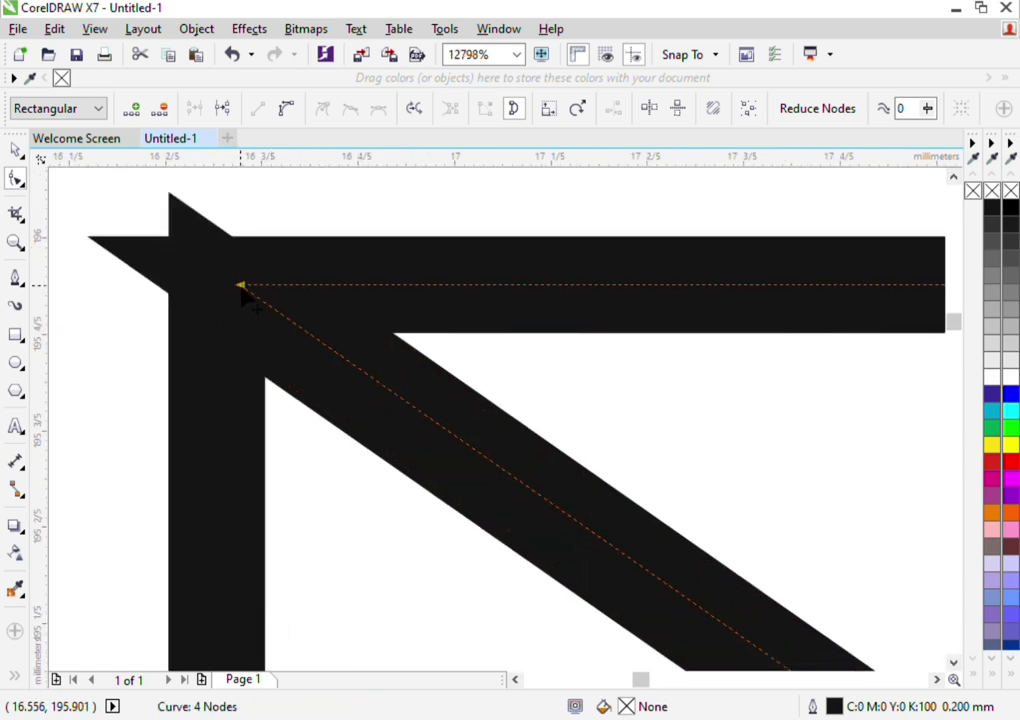
{"action": "scroll", "coordinate": [252, 302], "scroll_direction": "down", "scroll_amount": 4}
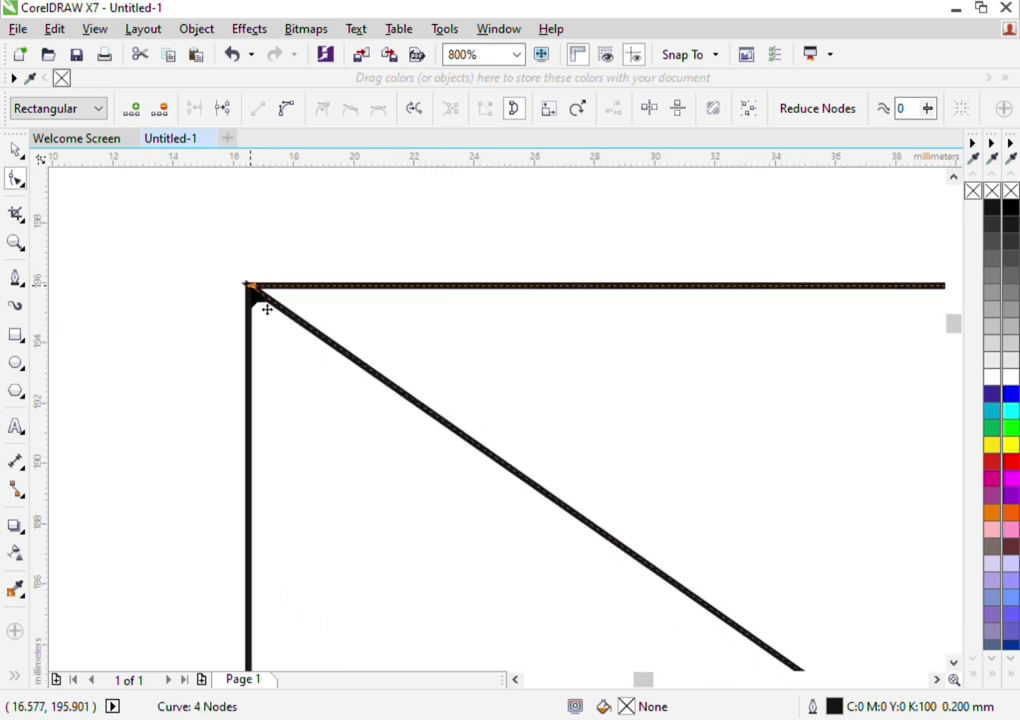
{"action": "left_click", "coordinate": [508, 56]}
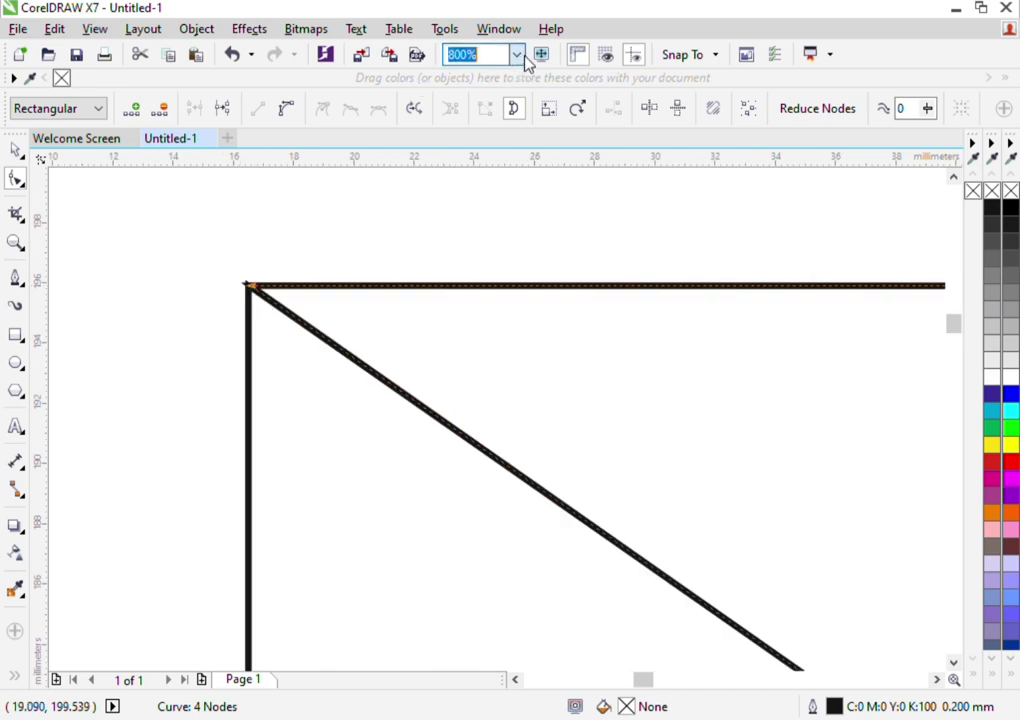
{"action": "scroll", "coordinate": [267, 258], "scroll_direction": "down", "scroll_amount": 4}
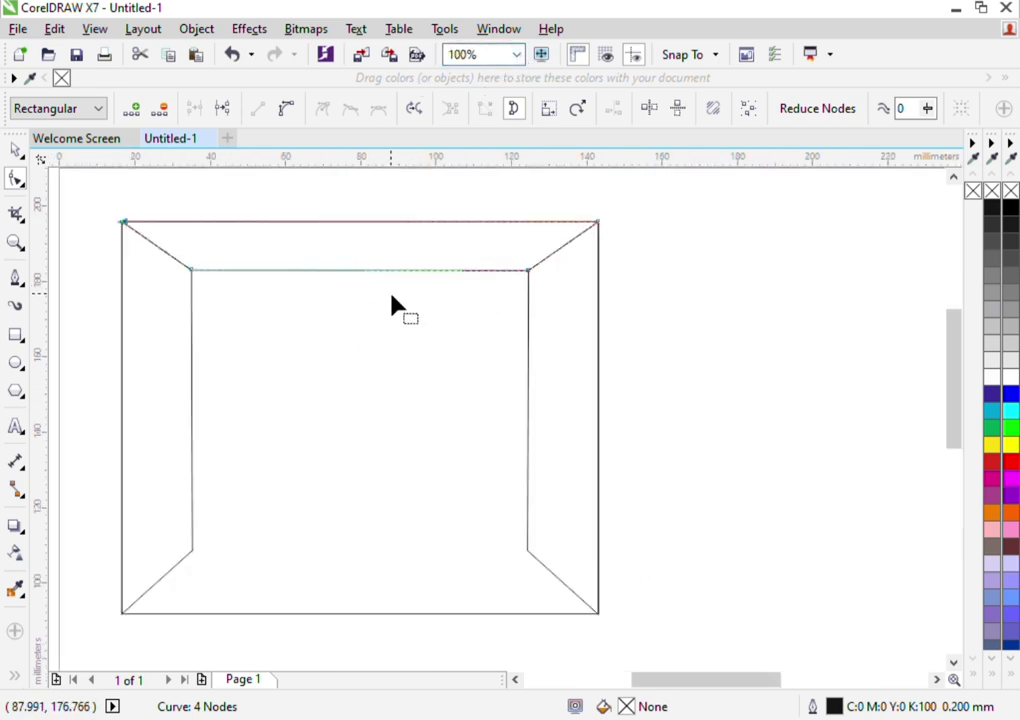
{"action": "scroll", "coordinate": [392, 307], "scroll_direction": "up", "scroll_amount": 1}
Place a vertically mirrored copy of the top trapezoid along the rectangle's bottom edge
{"action": "left_click", "coordinate": [15, 150]}
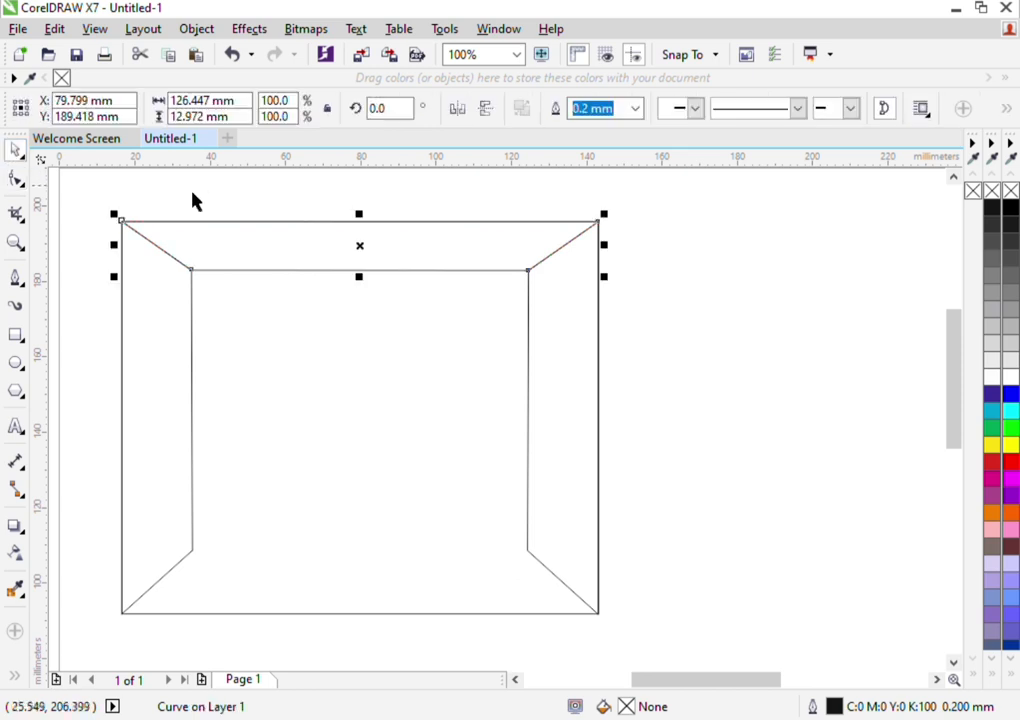
{"action": "left_click", "coordinate": [237, 258]}
{"action": "left_click", "coordinate": [250, 258]}
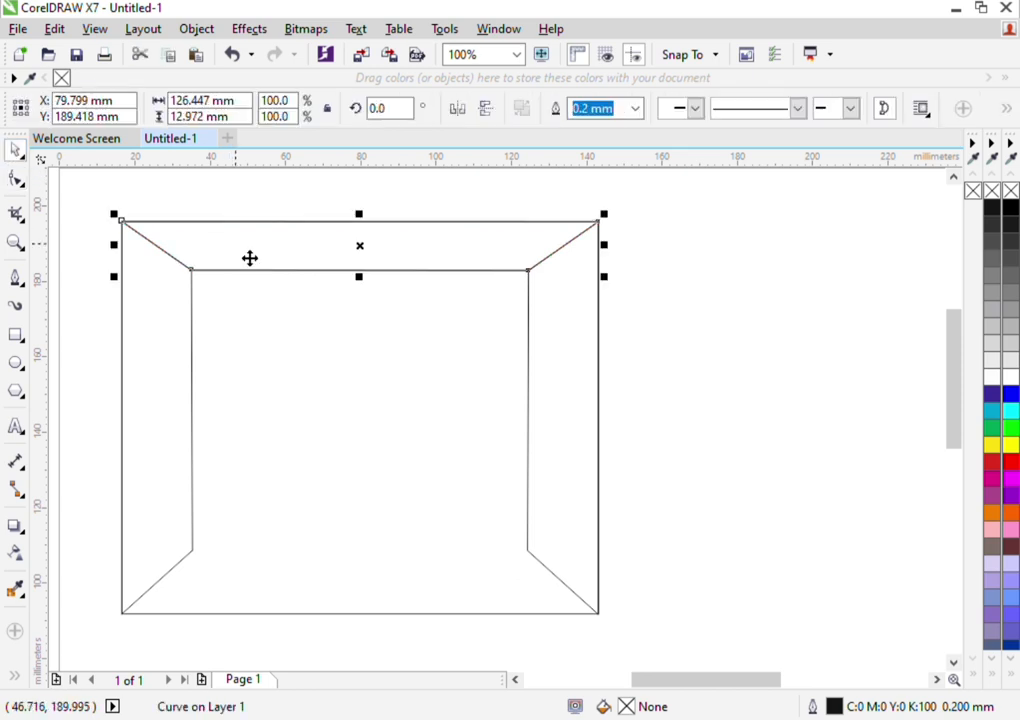
{"action": "left_click", "coordinate": [487, 110]}
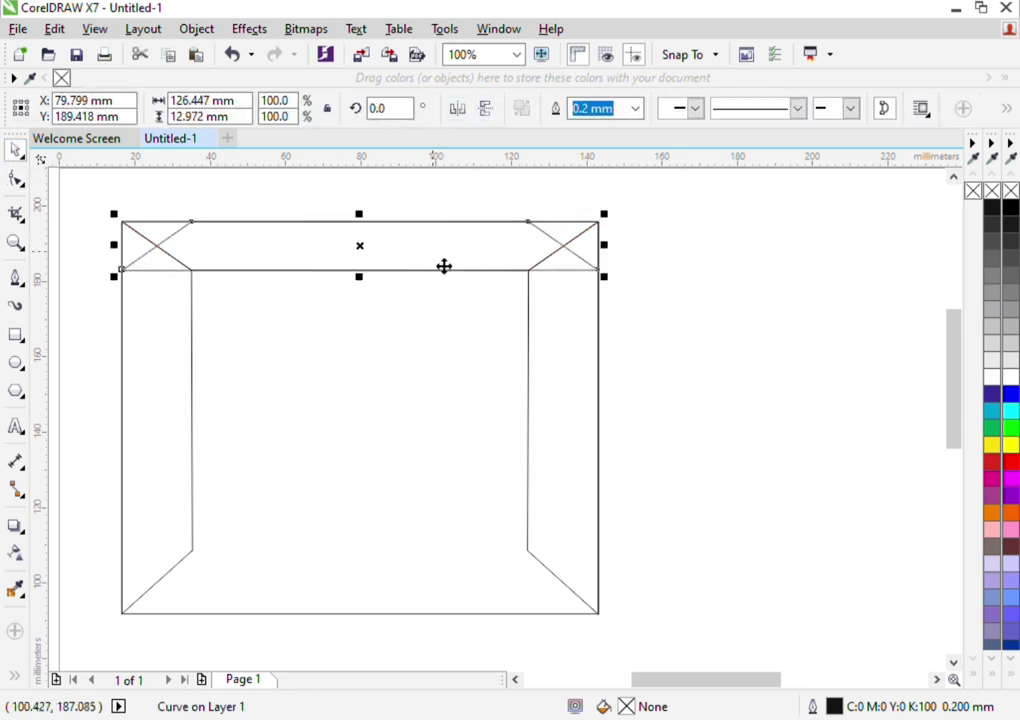
{"action": "left_click_drag", "start_coordinate": [380, 262], "coordinate": [376, 603]}
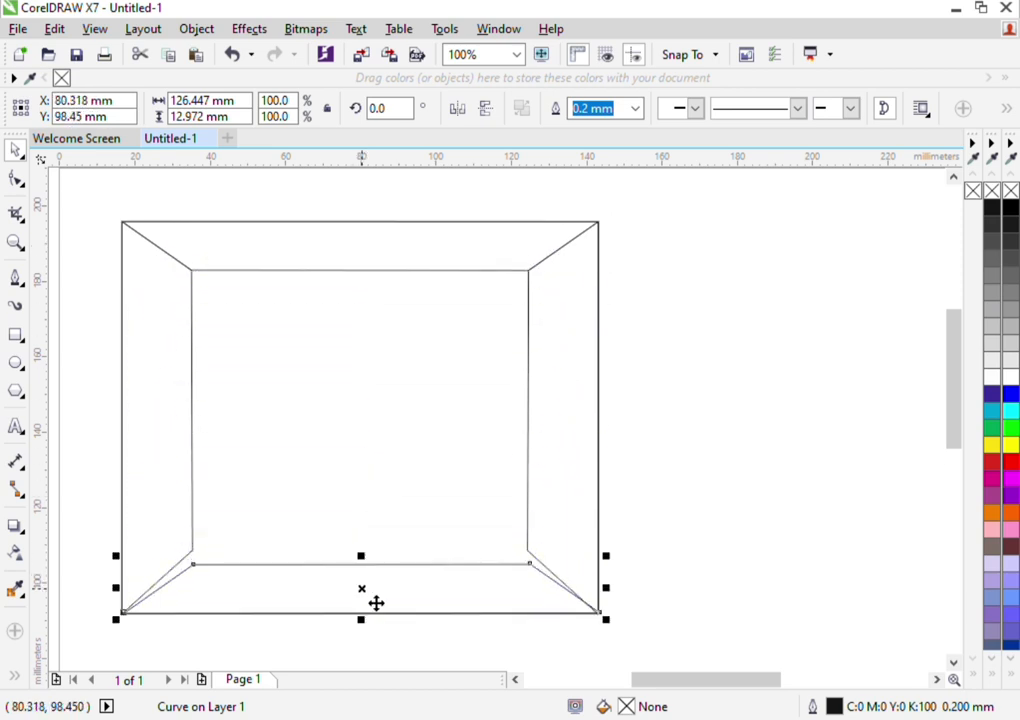
Move the bottom trapezoid's two inner nodes onto the lower inner corners of the left and right panels
{"action": "key", "text": "F10"}
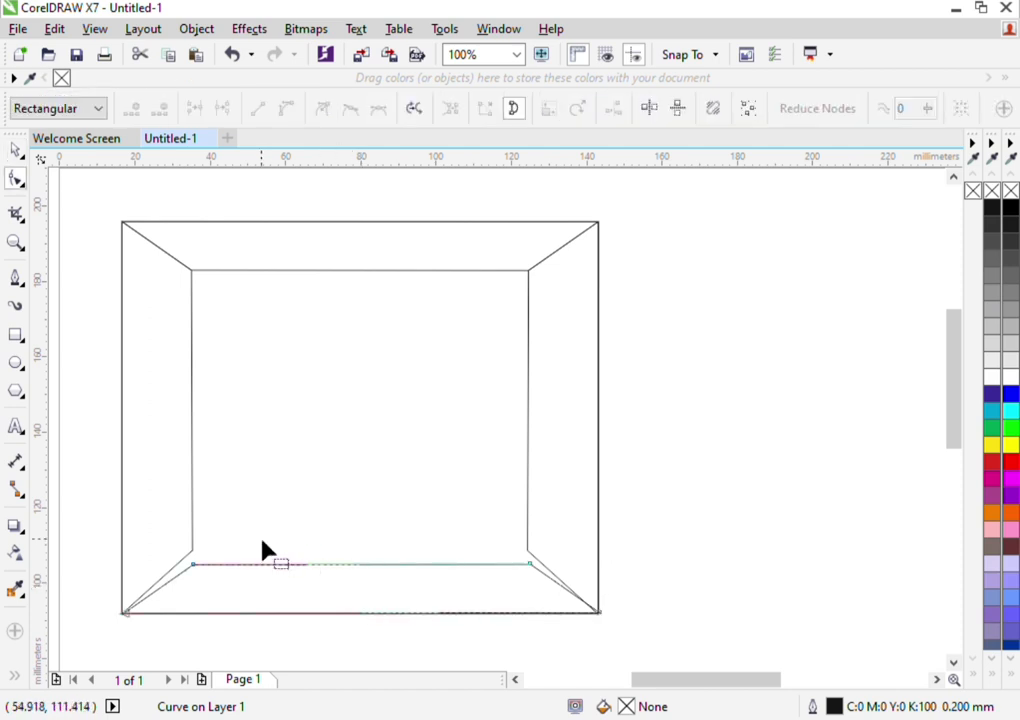
{"action": "scroll", "coordinate": [200, 568], "scroll_direction": "up", "scroll_amount": 2}
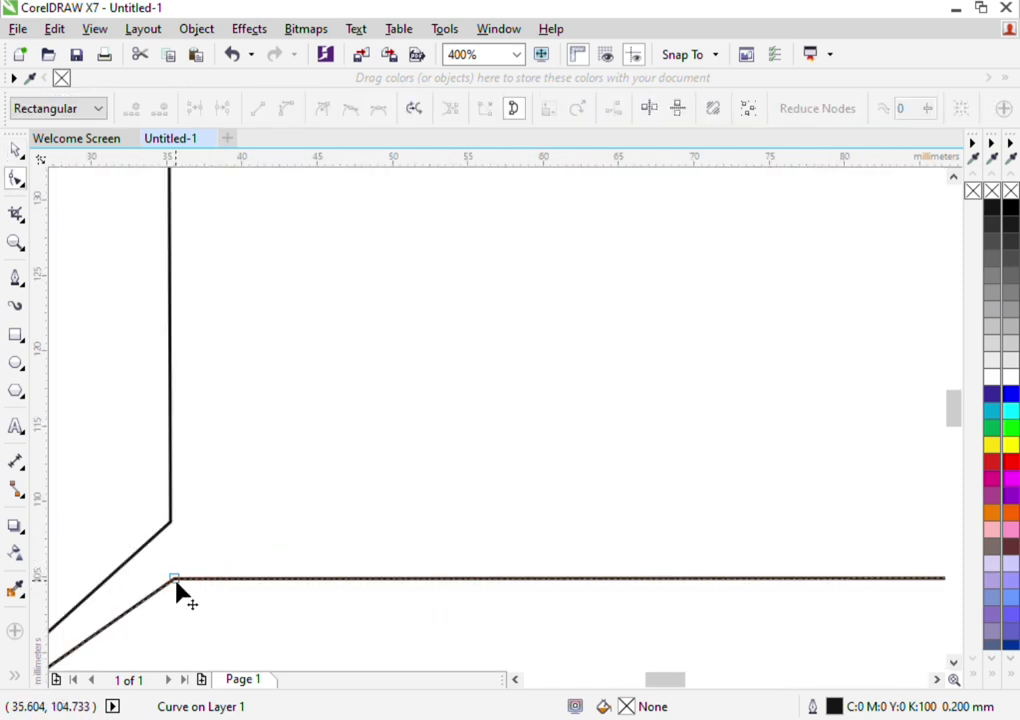
{"action": "left_click_drag", "start_coordinate": [176, 580], "coordinate": [182, 542]}
{"action": "scroll", "coordinate": [182, 542], "scroll_direction": "down", "scroll_amount": 2}
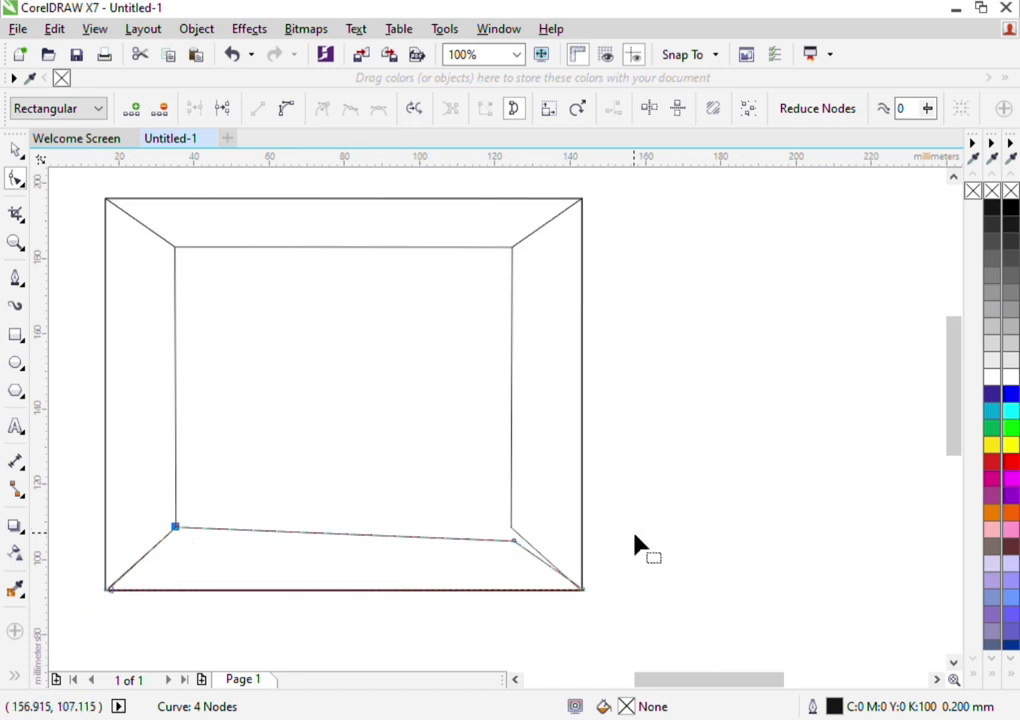
{"action": "scroll", "coordinate": [538, 551], "scroll_direction": "up", "scroll_amount": 2}
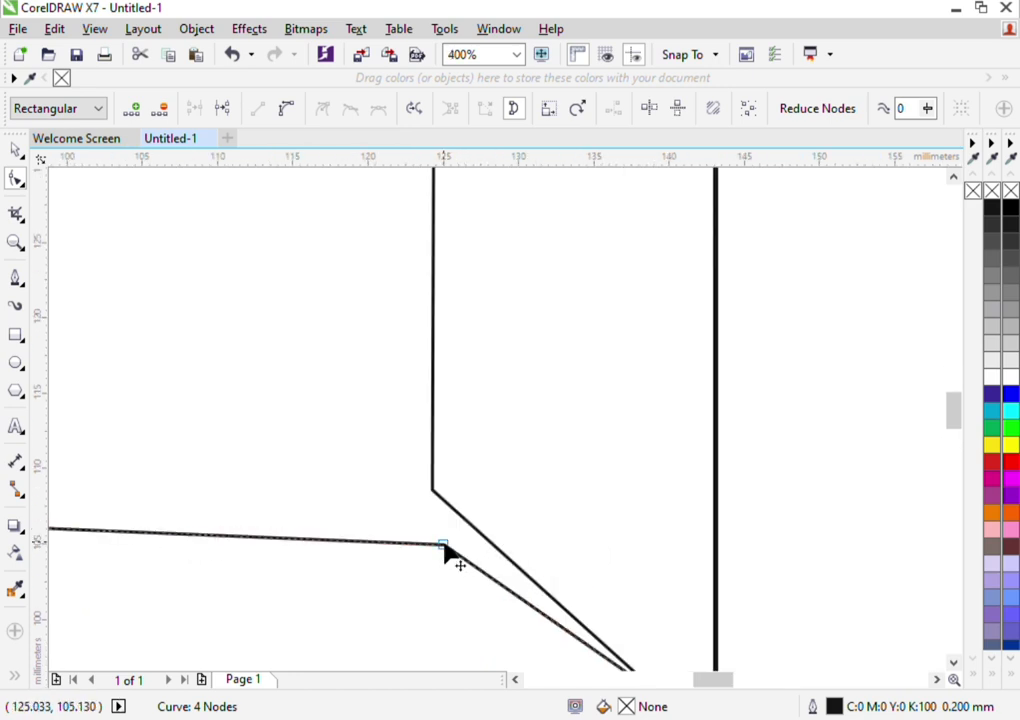
{"action": "left_click_drag", "start_coordinate": [444, 543], "coordinate": [433, 491]}
{"action": "scroll", "coordinate": [433, 491], "scroll_direction": "down", "scroll_amount": 1}
{"action": "scroll", "coordinate": [512, 592], "scroll_direction": "down", "scroll_amount": 1}
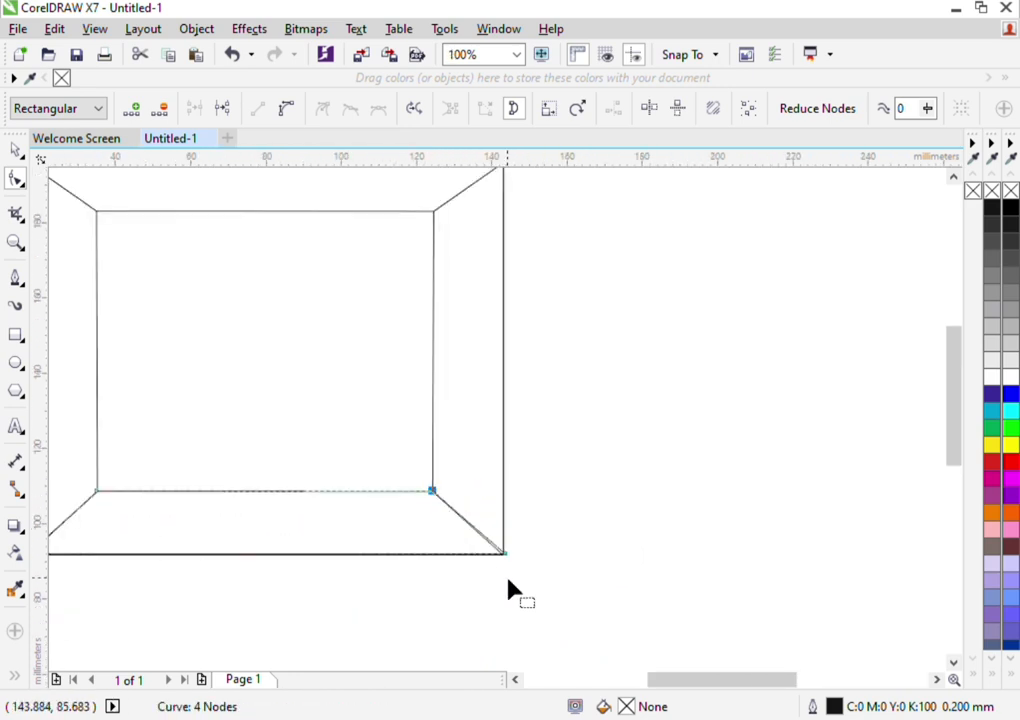
Move the bottom trapezoid's lower-right node onto the rectangle's lower-right corner and deselect the shape
{"action": "scroll", "coordinate": [510, 556], "scroll_direction": "up", "scroll_amount": 2}
{"action": "scroll", "coordinate": [510, 560], "scroll_direction": "up", "scroll_amount": 2}
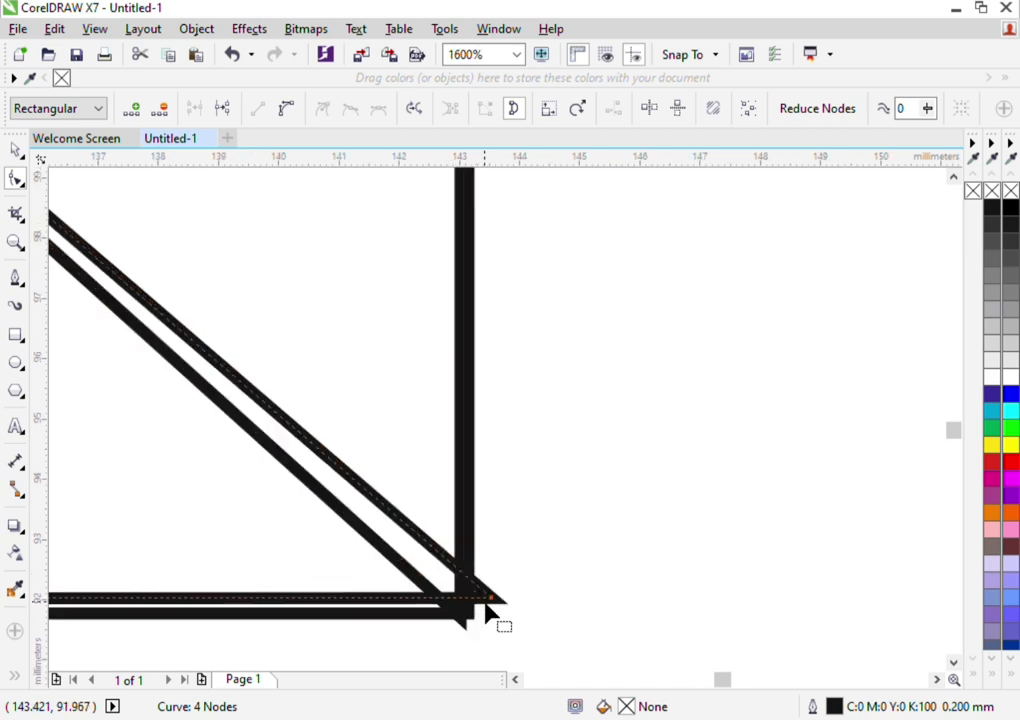
{"action": "left_click_drag", "start_coordinate": [491, 598], "coordinate": [462, 616]}
{"action": "scroll", "coordinate": [466, 620], "scroll_direction": "down", "scroll_amount": 5}
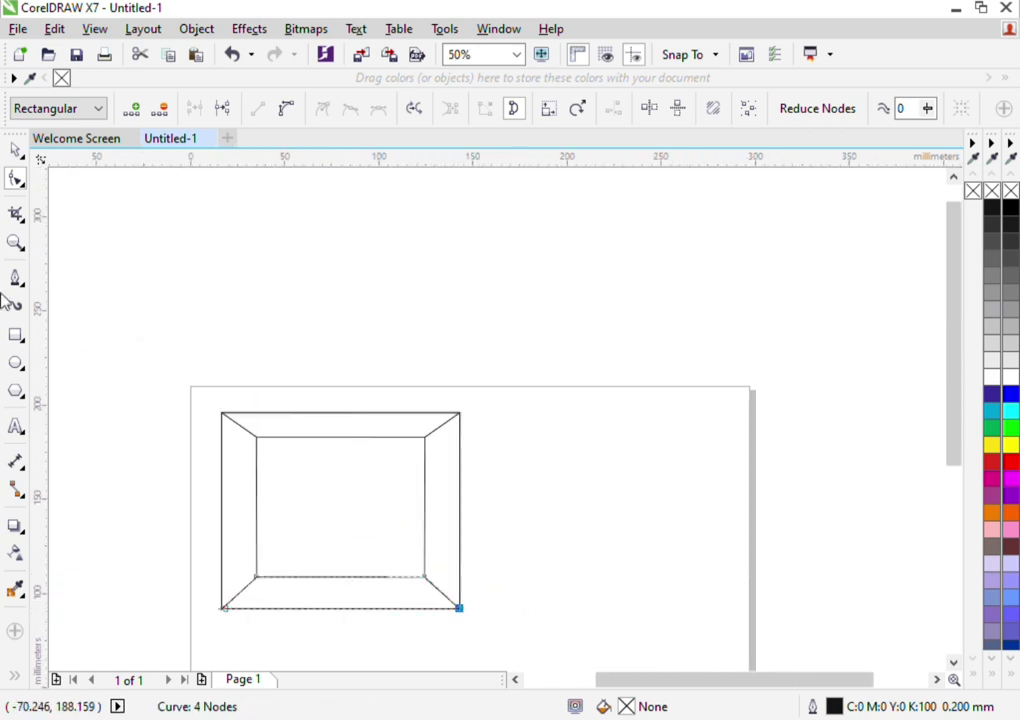
{"action": "left_click", "coordinate": [13, 153]}
{"action": "left_click", "coordinate": [319, 305]}
{"action": "scroll", "coordinate": [335, 520], "scroll_direction": "down", "scroll_amount": 1}
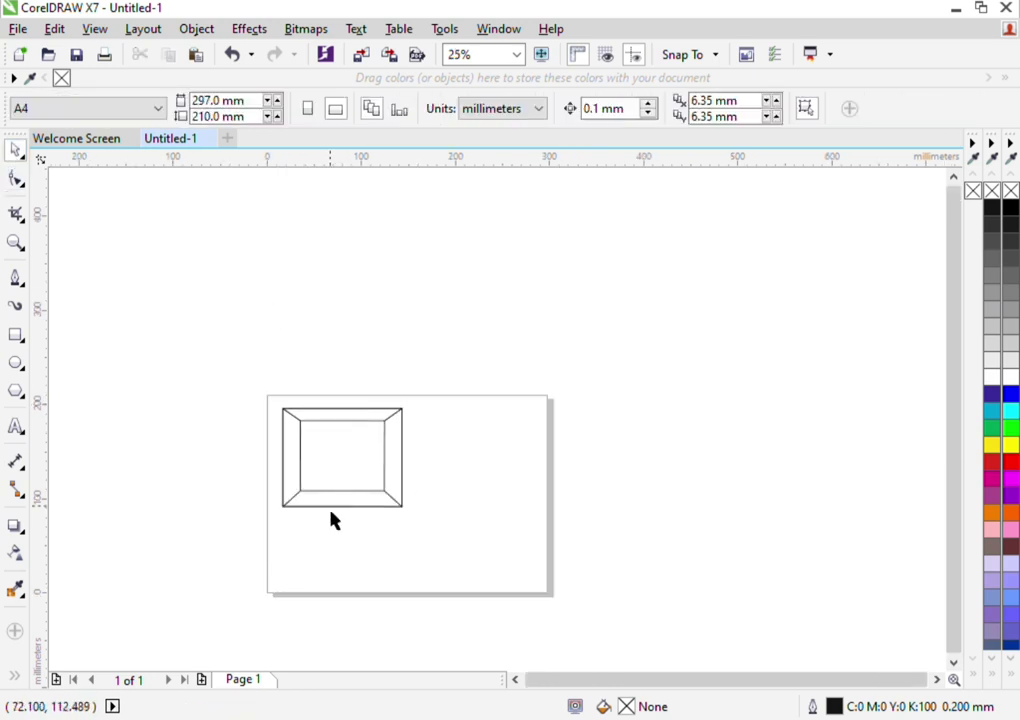
{"action": "scroll", "coordinate": [328, 515], "scroll_direction": "up", "scroll_amount": 1}
{"action": "scroll", "coordinate": [325, 515], "scroll_direction": "up", "scroll_amount": 1}
{"action": "scroll", "coordinate": [311, 400], "scroll_direction": "up", "scroll_amount": 1}
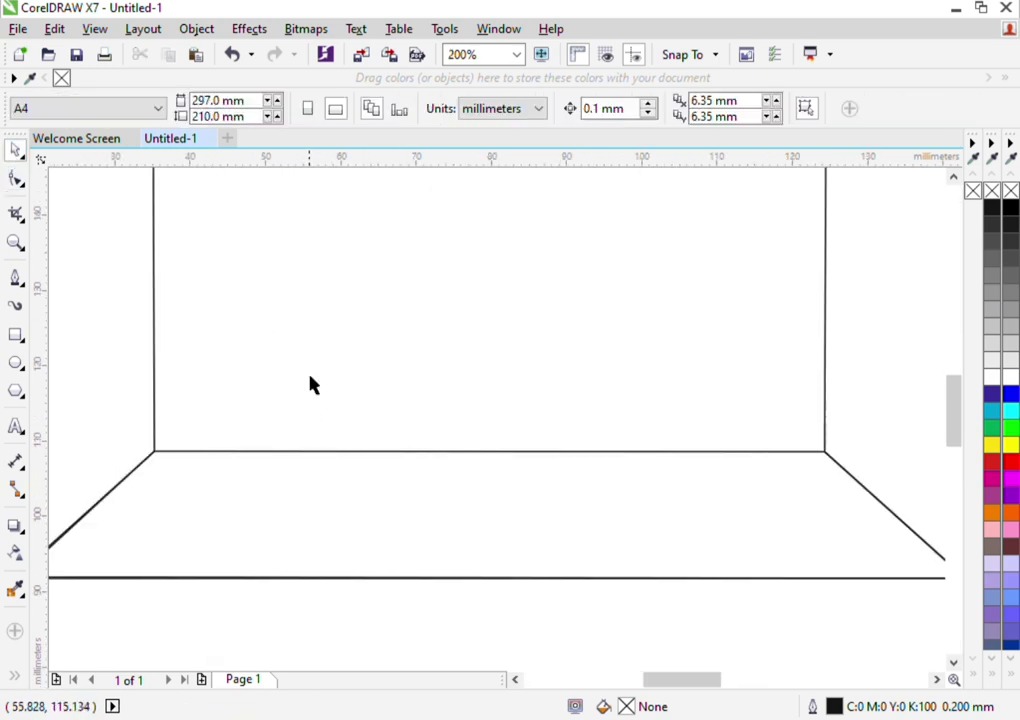
{"action": "scroll", "coordinate": [340, 365], "scroll_direction": "down", "scroll_amount": 2}
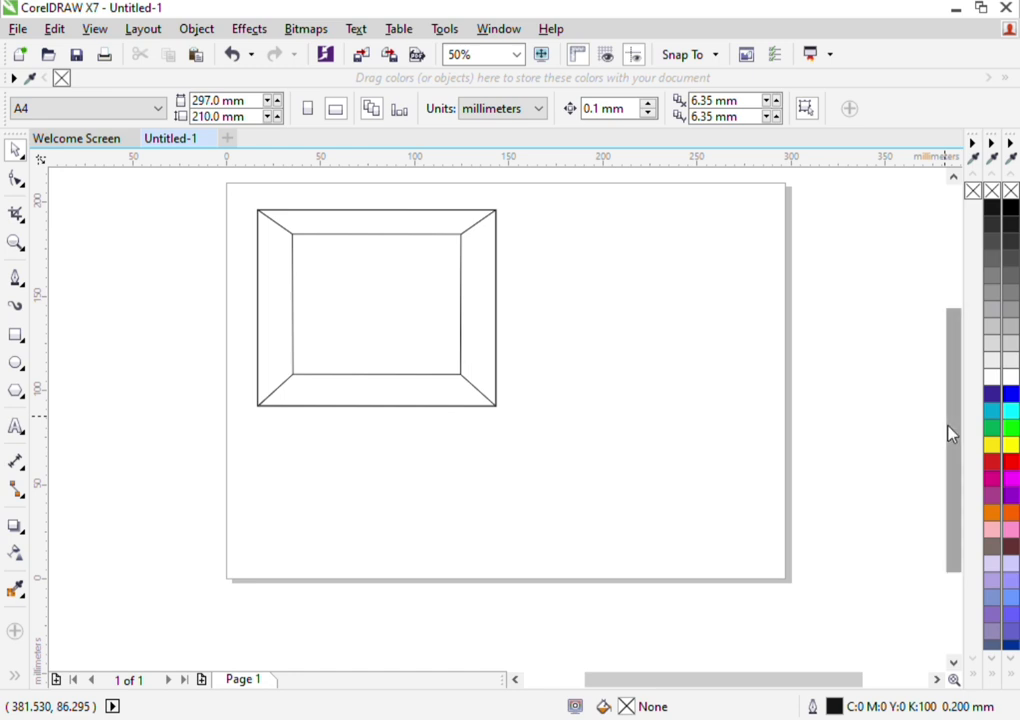
Fill the left trapezoid panel with brown (#9C754E)
{"action": "scroll", "coordinate": [952, 435], "scroll_direction": "up", "scroll_amount": 2}
{"action": "left_click", "coordinate": [289, 364]}
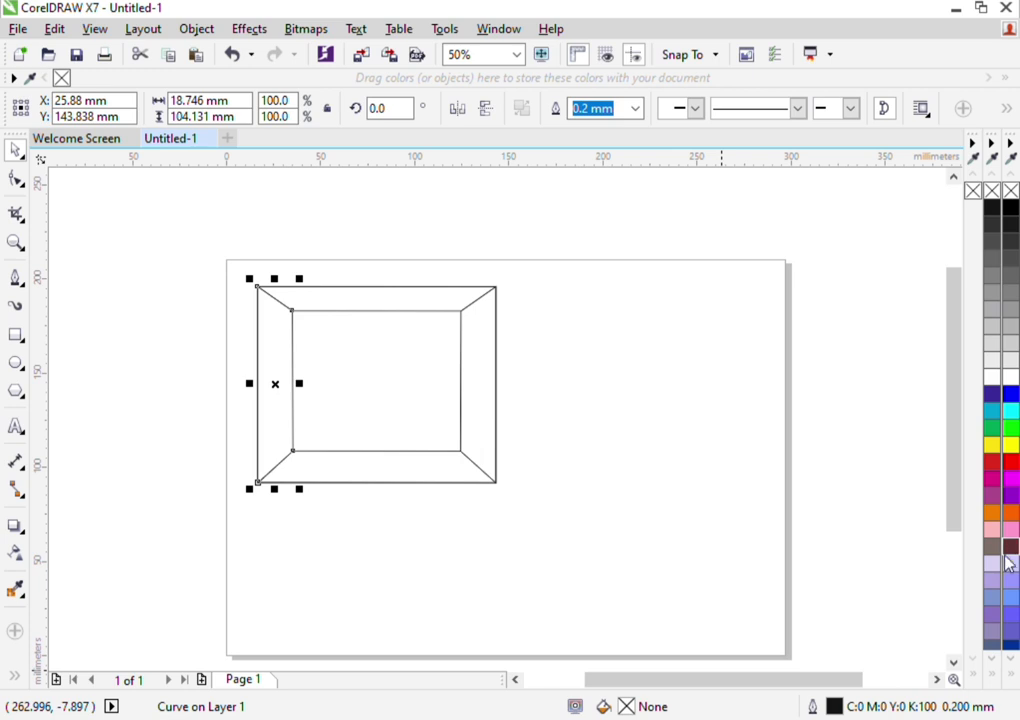
{"action": "left_click", "coordinate": [912, 550]}
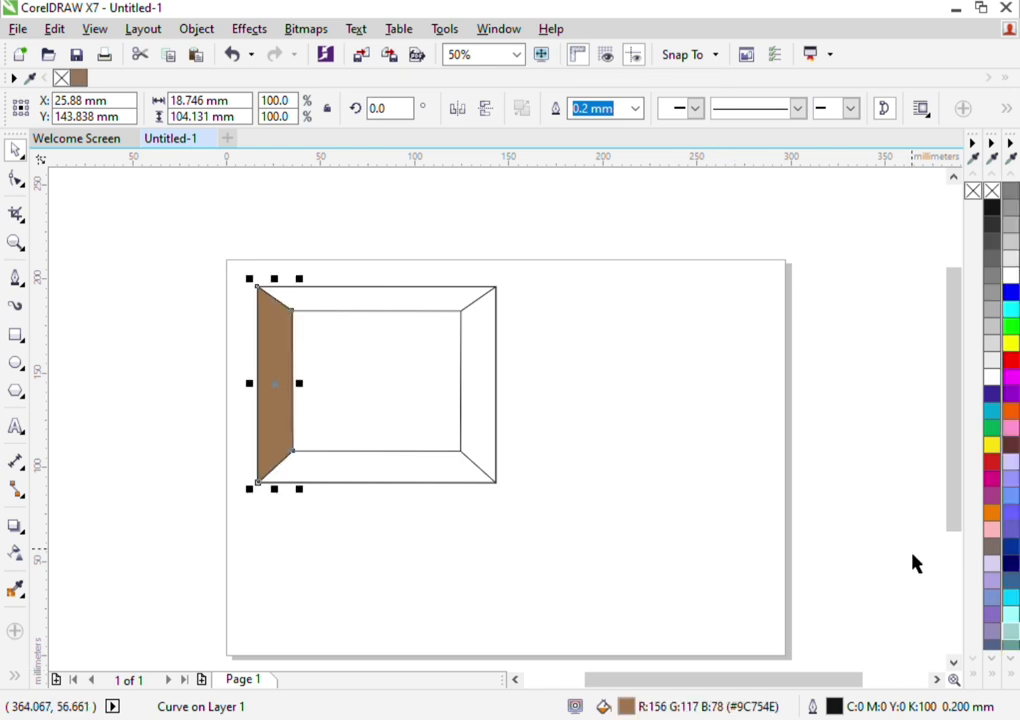
{"action": "left_click", "coordinate": [629, 438]}
Fill the top trapezoid panel with light beige-grey and the bottom panel with darker olive-grey
{"action": "left_click", "coordinate": [393, 300]}
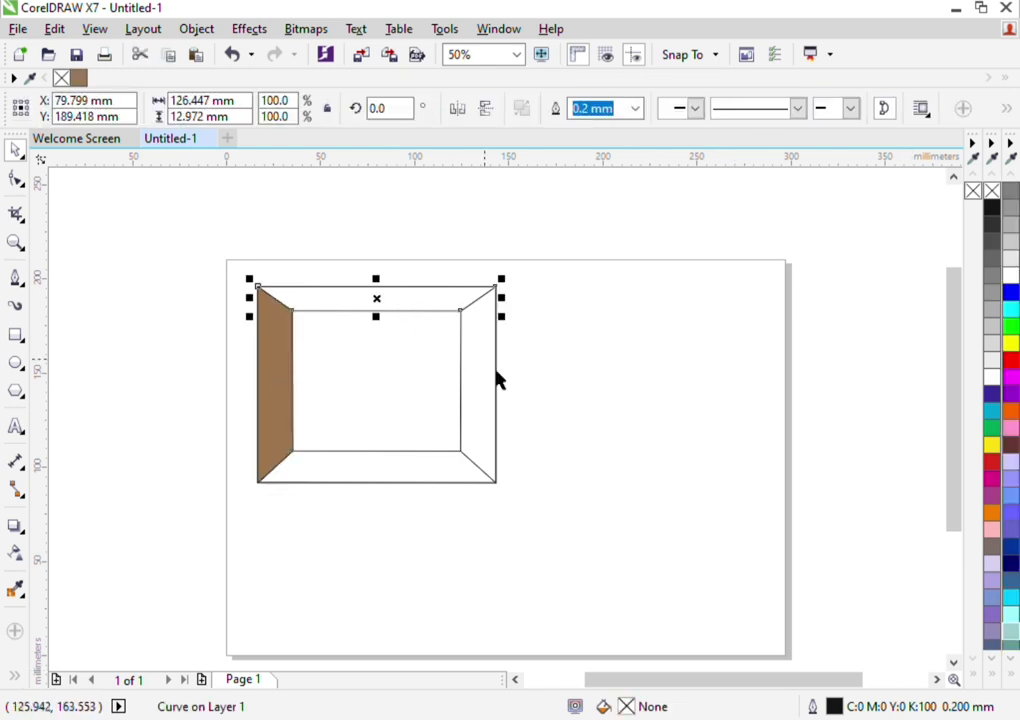
{"action": "left_click", "coordinate": [912, 560]}
{"action": "left_click", "coordinate": [815, 542]}
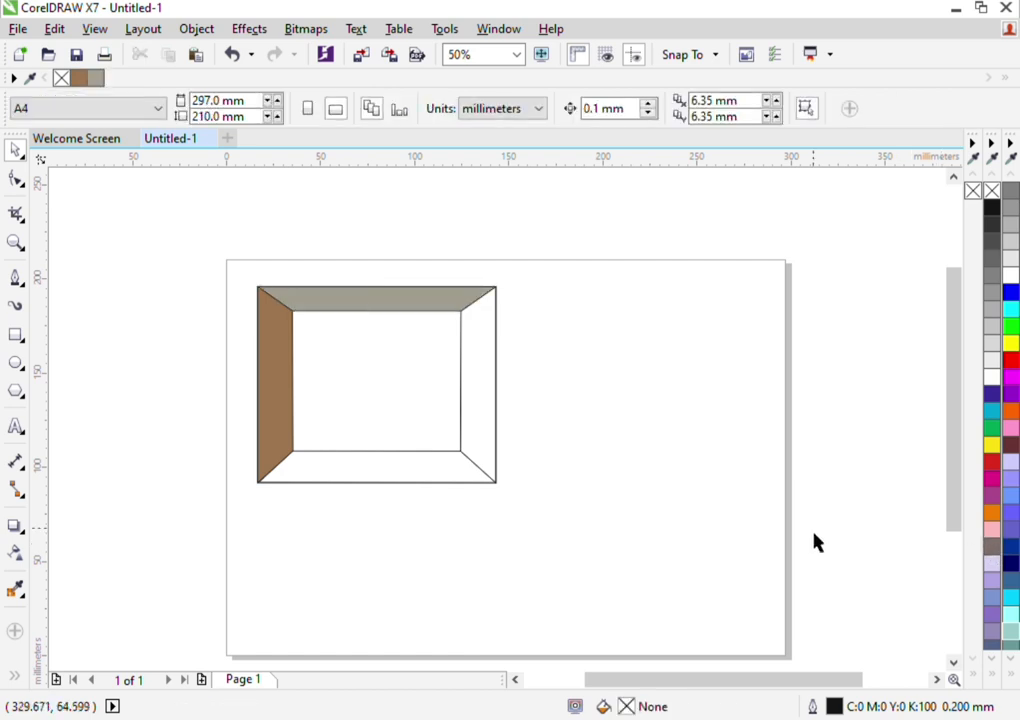
{"action": "left_click", "coordinate": [342, 478]}
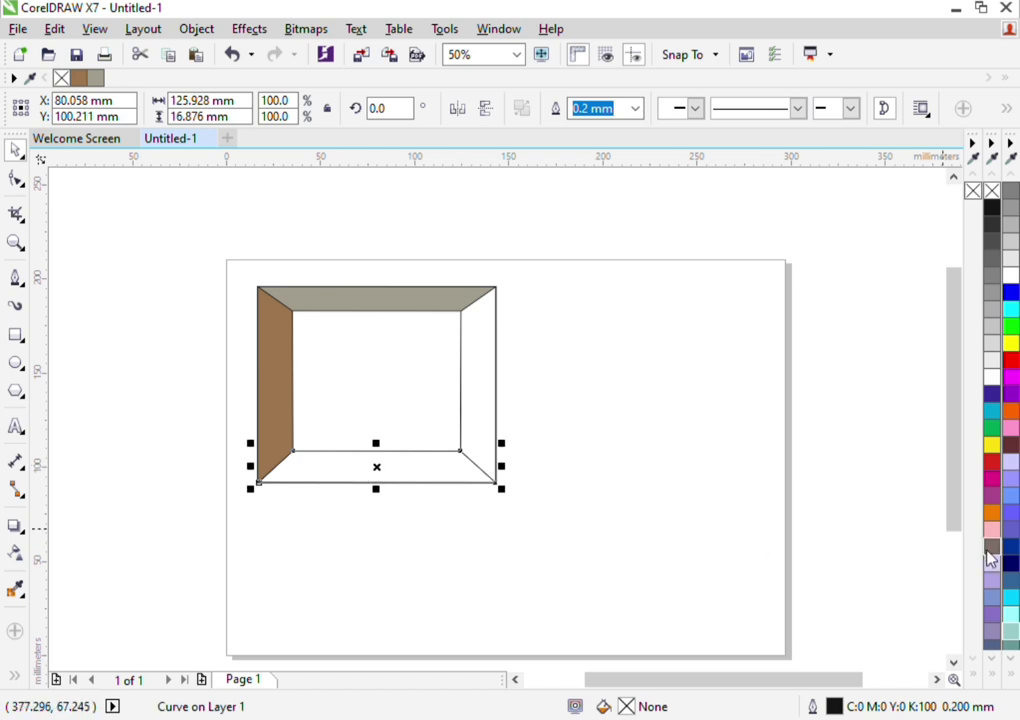
{"action": "left_click", "coordinate": [925, 558]}
{"action": "left_click", "coordinate": [890, 526]}
Fill the right trapezoid panel with taupe grey-brown
{"action": "left_click", "coordinate": [500, 393]}
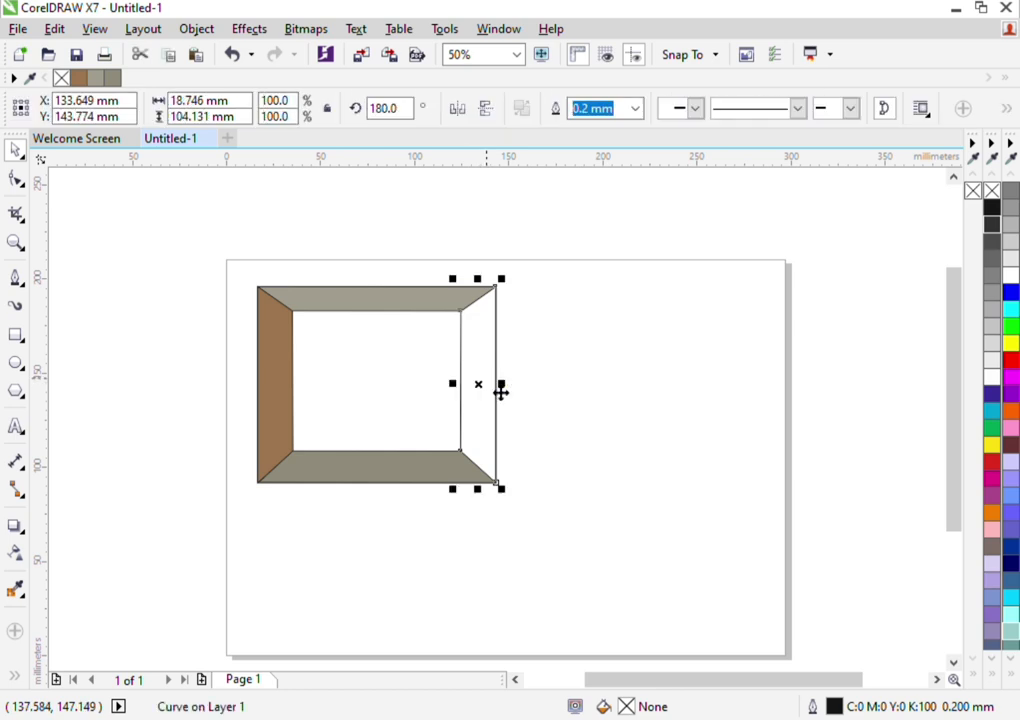
{"action": "left_click", "coordinate": [992, 547]}
{"action": "left_click", "coordinate": [800, 438]}
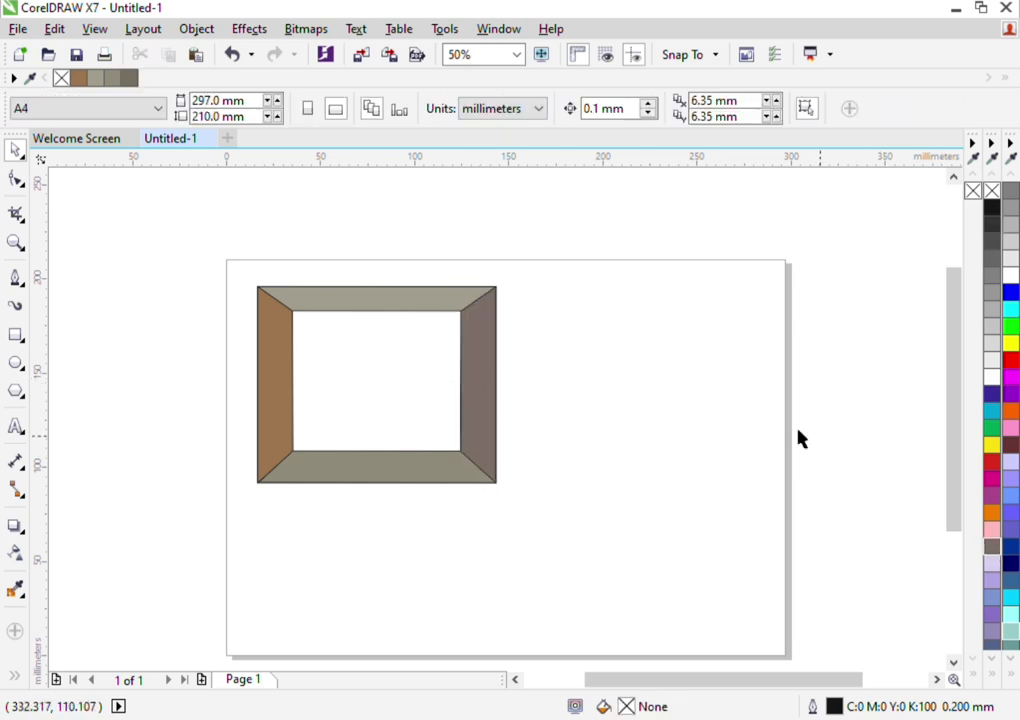
Remove the outlines from the outer rectangle and all four trapezoid panels
{"action": "left_click_drag", "start_coordinate": [562, 222], "coordinate": [198, 615]}
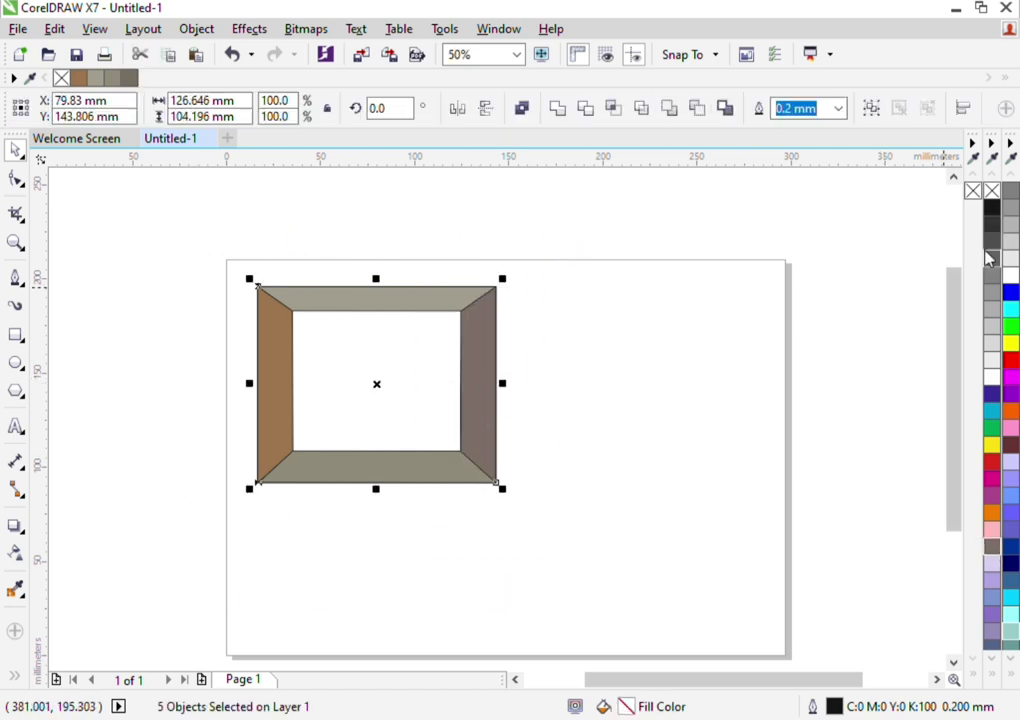
{"action": "right_click", "coordinate": [991, 194]}
{"action": "left_click", "coordinate": [829, 371]}
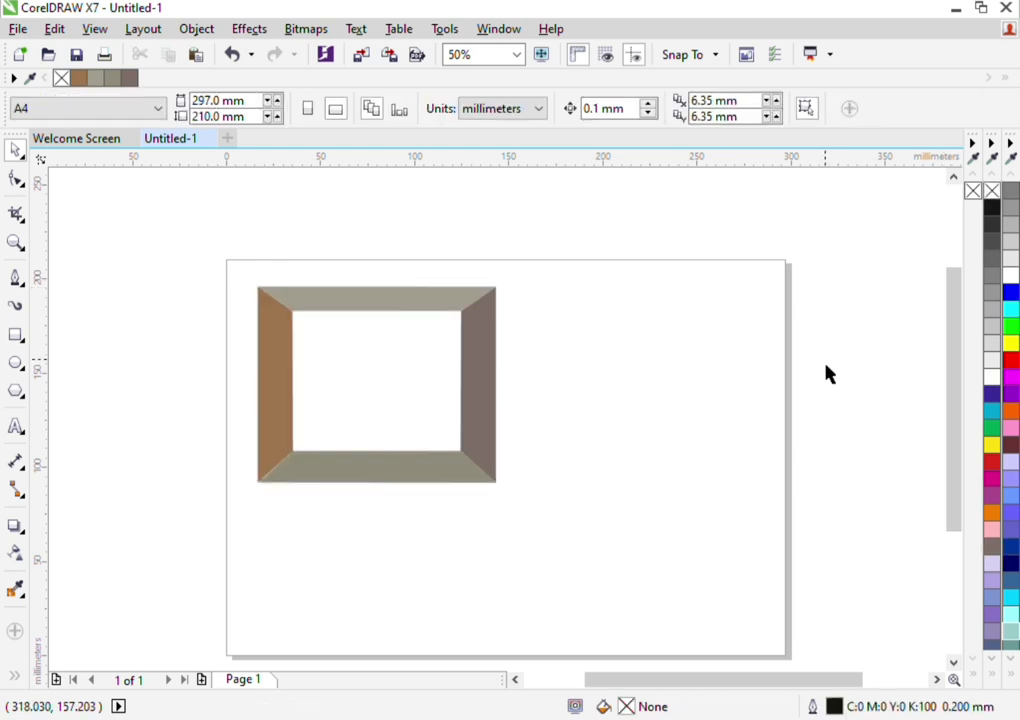
Draw a rectangle about 89.3 mm wide and 74.4 mm tall filling the frame's inner opening
{"action": "left_click", "coordinate": [16, 340]}
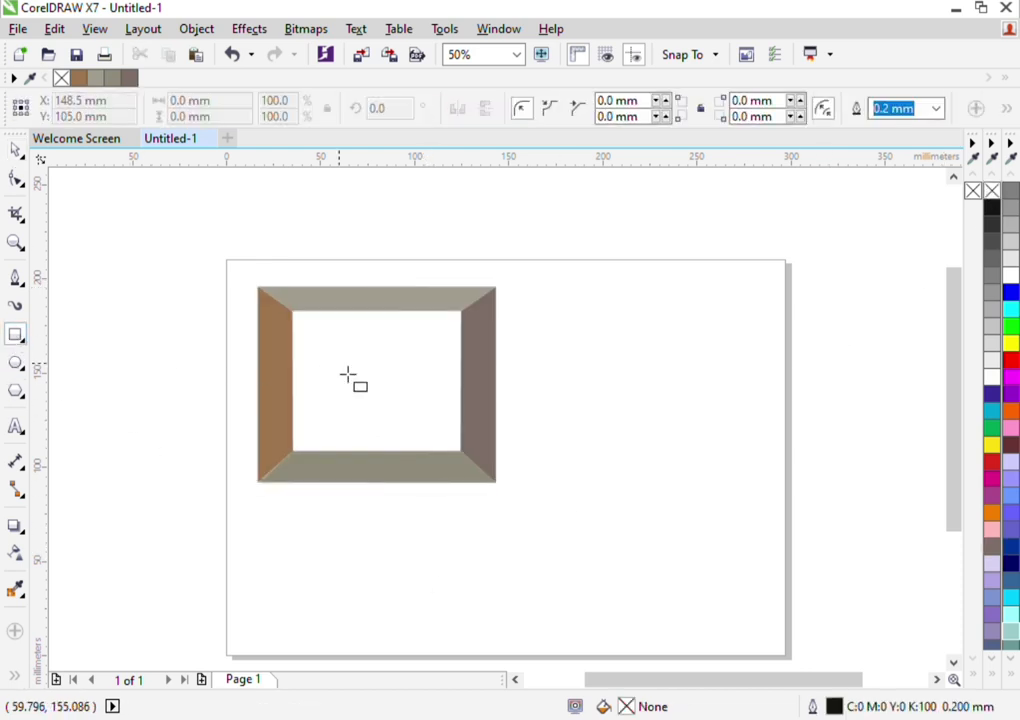
{"action": "scroll", "coordinate": [348, 376], "scroll_direction": "up", "scroll_amount": 2}
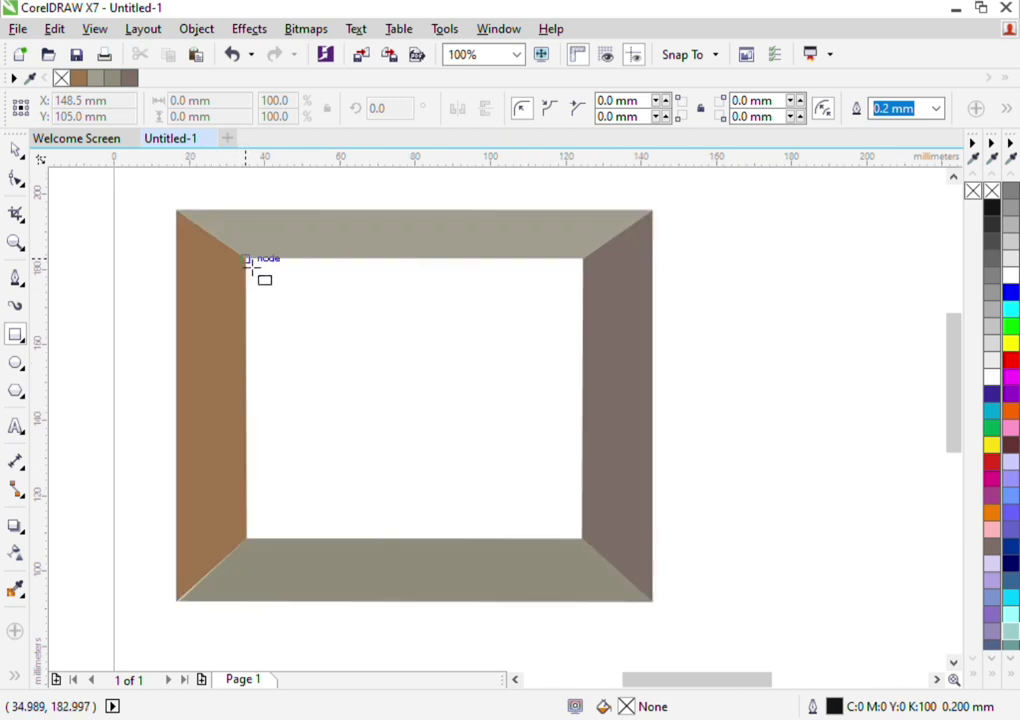
{"action": "left_click_drag", "start_coordinate": [246, 259], "coordinate": [591, 548]}
Apply a fountain fill to the inner rectangle, fading vertically from dark red at its top to white at its bottom
{"action": "left_click", "coordinate": [16, 150]}
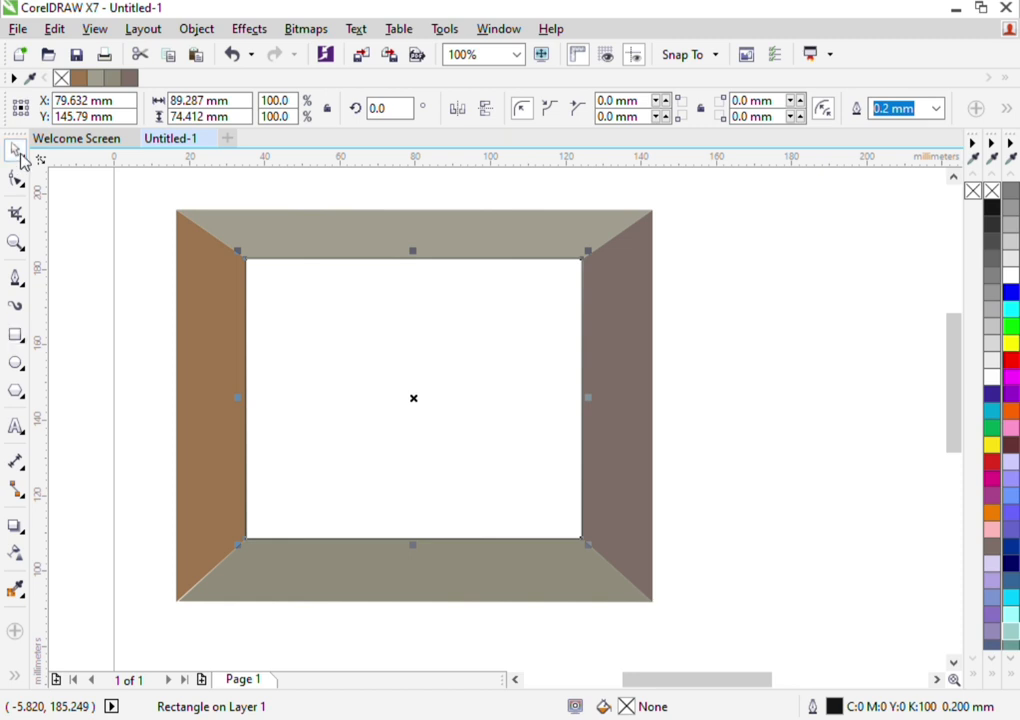
{"action": "key", "text": "F11"}
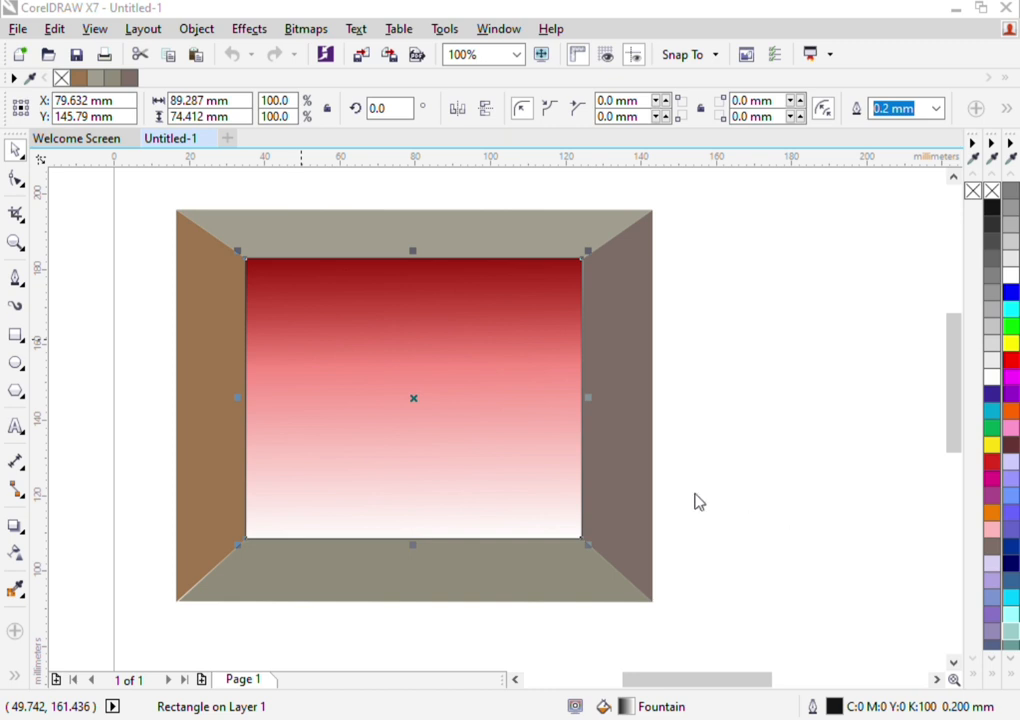
Extend the inner rectangle's gradient with orange in its lower half and yellow at its bottom, and remove the rectangle's outline
{"action": "left_click", "coordinate": [635, 470]}
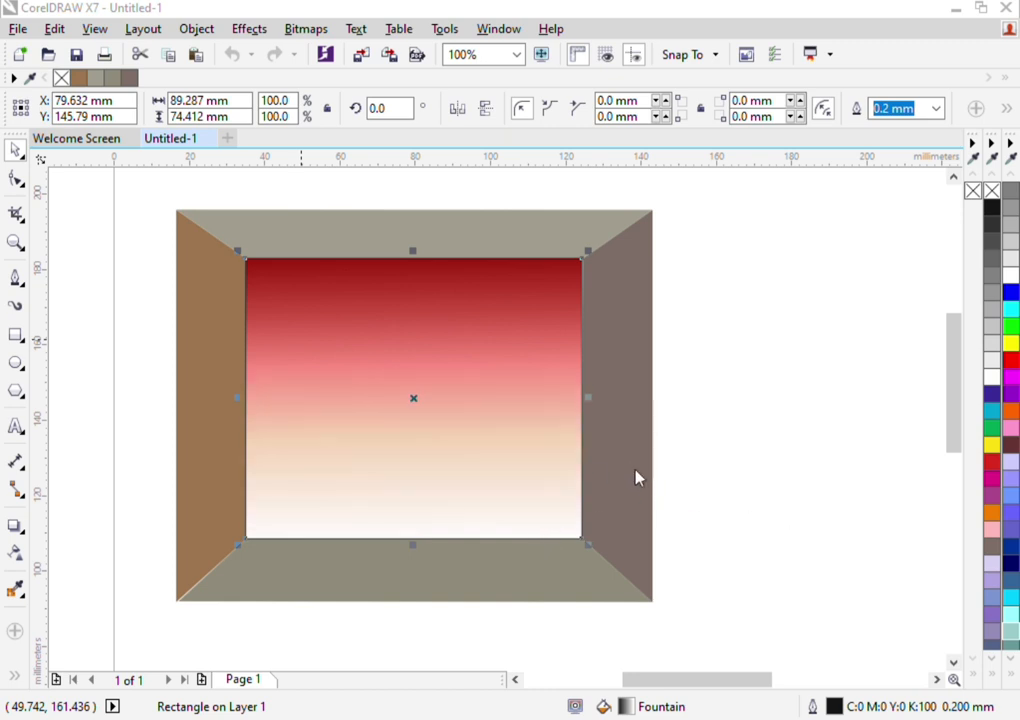
{"action": "left_click", "coordinate": [587, 395]}
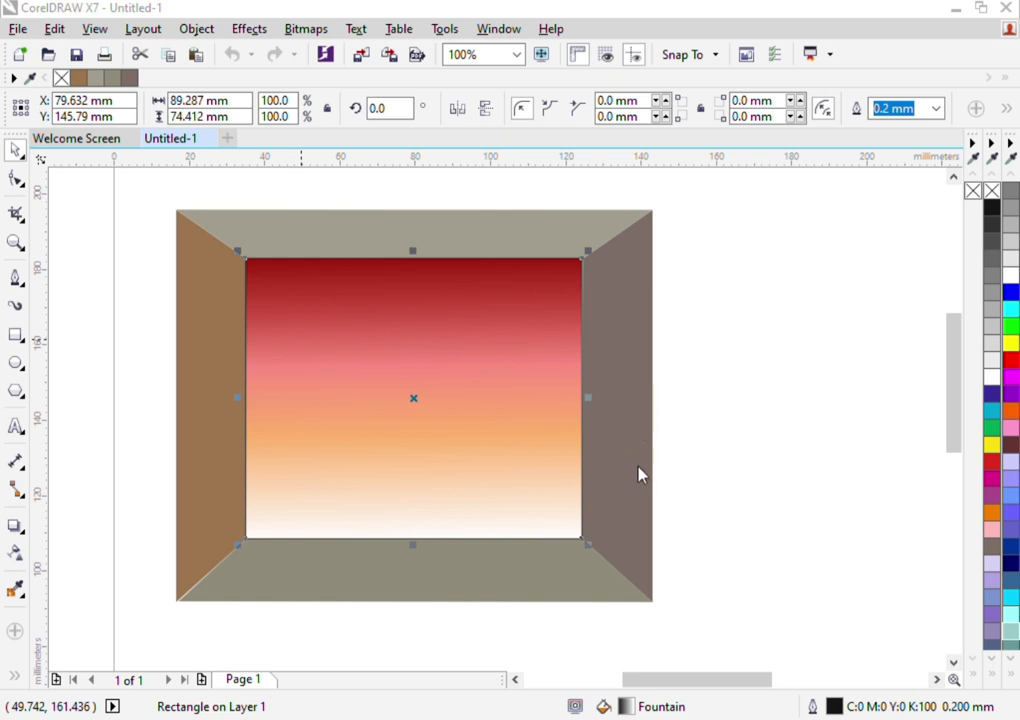
{"action": "left_click", "coordinate": [594, 388]}
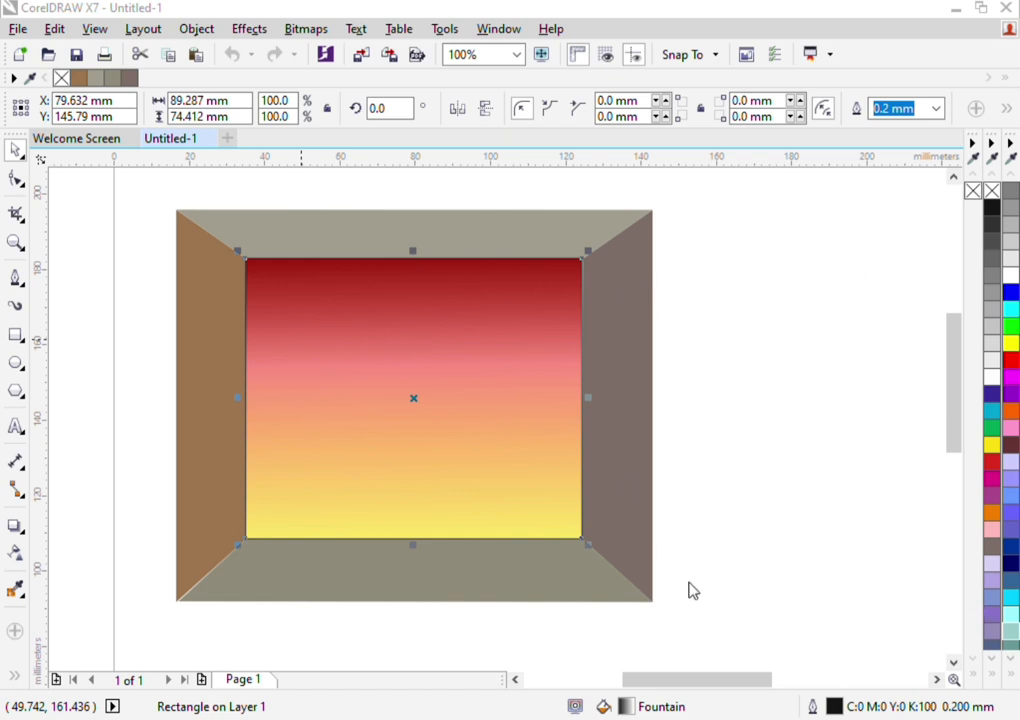
{"action": "left_click", "coordinate": [606, 604]}
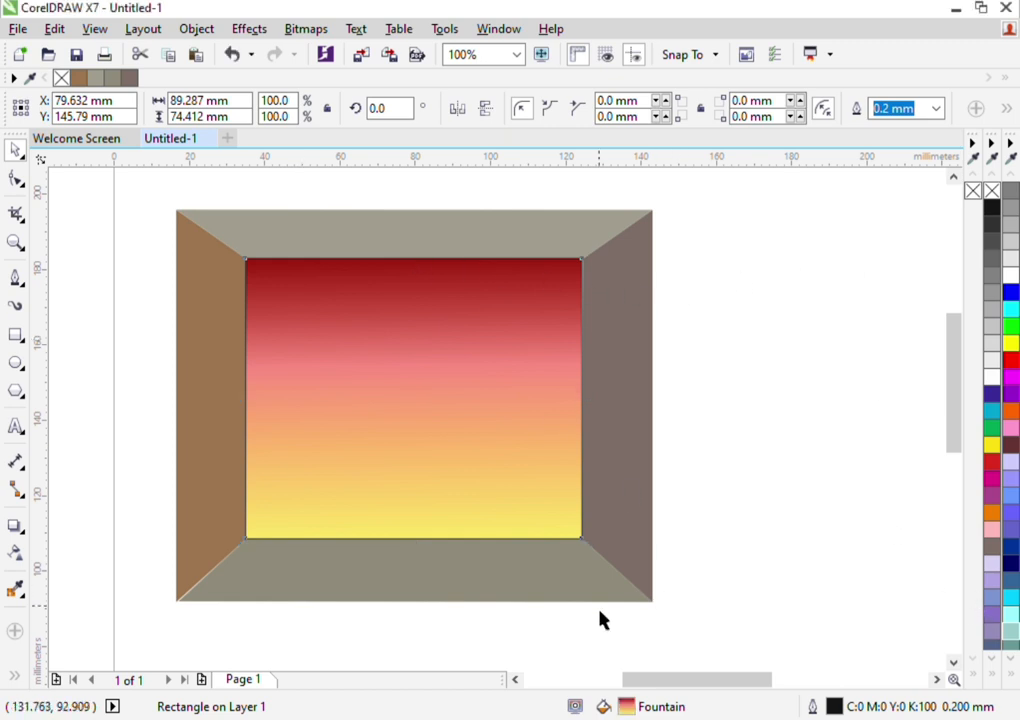
{"action": "right_click", "coordinate": [992, 191]}
Convert the gradient rectangle to curves and move its top-right corner node onto the right panel's inner corner
{"action": "scroll", "coordinate": [602, 263], "scroll_direction": "up", "scroll_amount": 2}
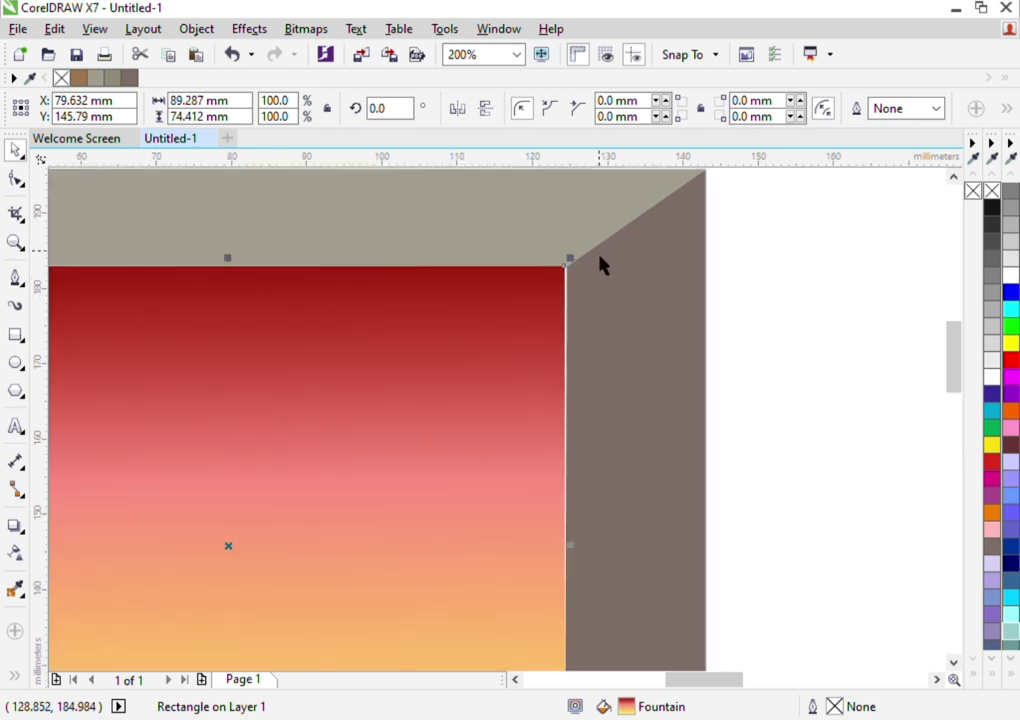
{"action": "scroll", "coordinate": [601, 263], "scroll_direction": "up", "scroll_amount": 1}
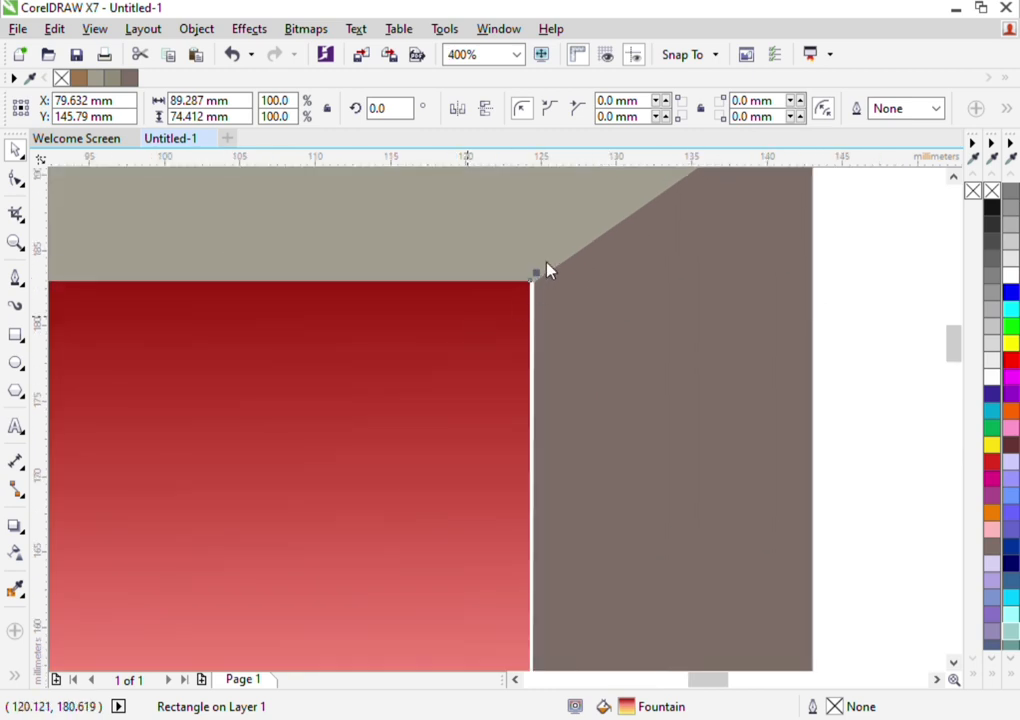
{"action": "key", "text": "ctrl+q"}
{"action": "key", "text": "F10"}
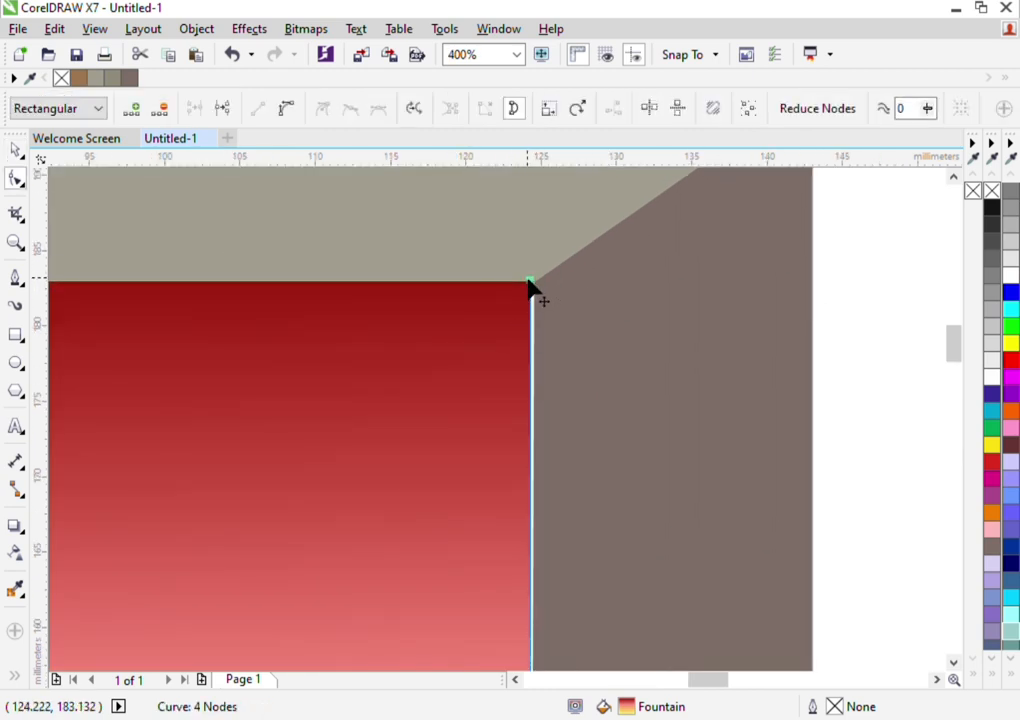
{"action": "left_click_drag", "start_coordinate": [529, 282], "coordinate": [534, 283]}
{"action": "scroll", "coordinate": [540, 342], "scroll_direction": "down", "scroll_amount": 2}
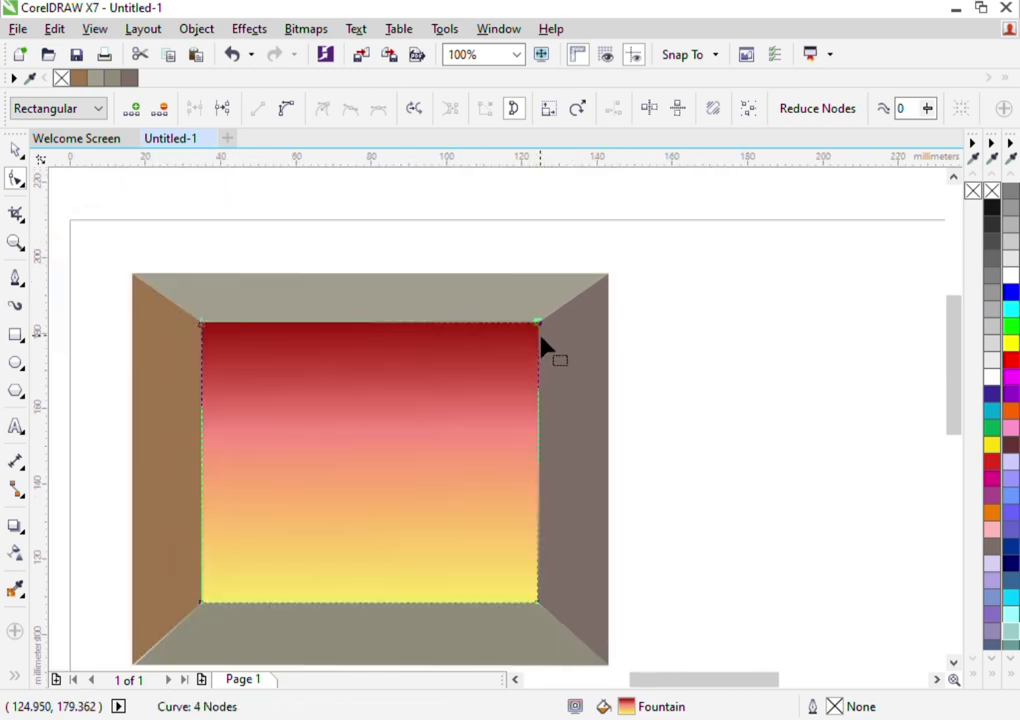
{"action": "scroll", "coordinate": [540, 345], "scroll_direction": "up", "scroll_amount": 1}
{"action": "scroll", "coordinate": [540, 345], "scroll_direction": "down", "scroll_amount": 1}
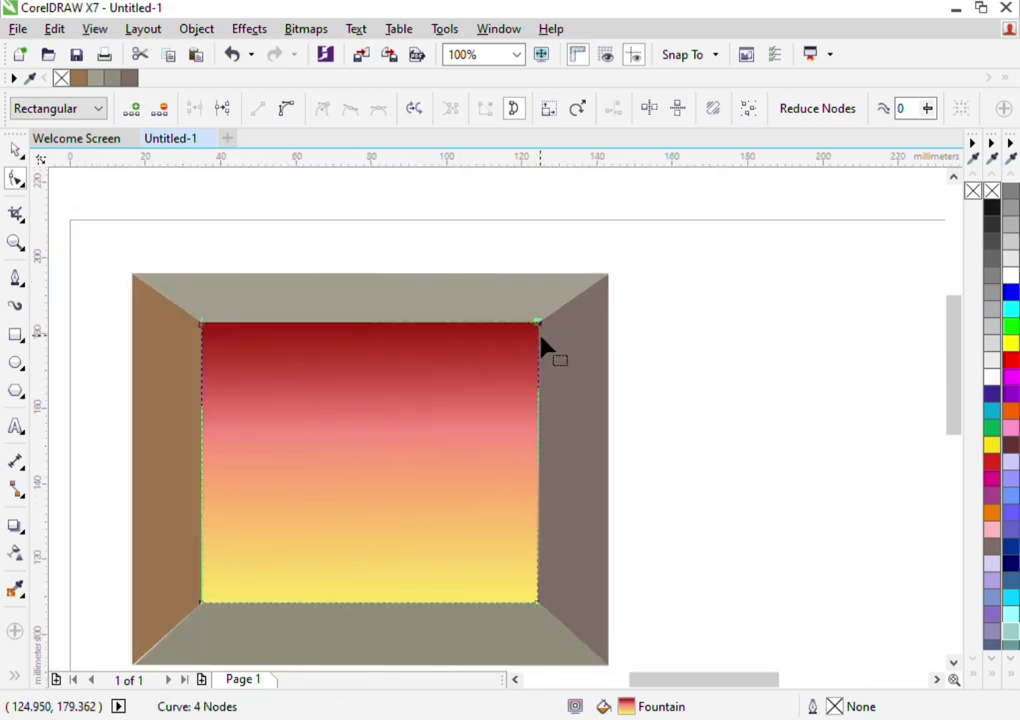
{"action": "left_click", "coordinate": [17, 152]}
{"action": "scroll", "coordinate": [353, 426], "scroll_direction": "down", "scroll_amount": 1}
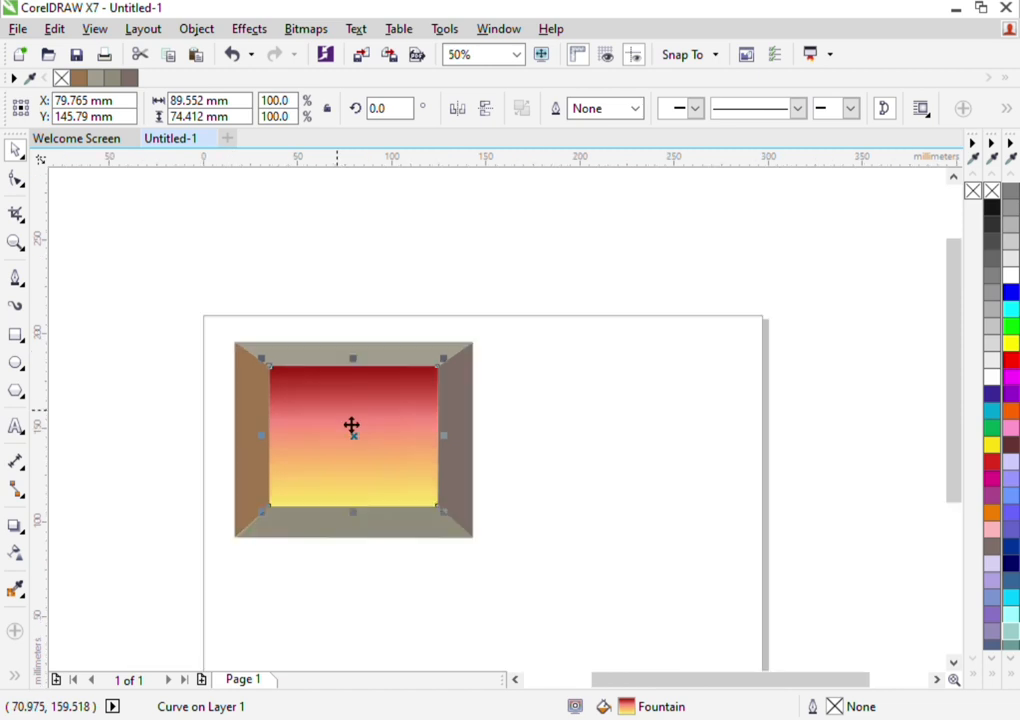
{"action": "scroll", "coordinate": [353, 426], "scroll_direction": "down", "scroll_amount": 1}
{"action": "left_click", "coordinate": [444, 537]}
Move the bottom panel's lower-left corner node onto the left panel's bottom corner to close the gap between the two panels
{"action": "scroll", "coordinate": [308, 446], "scroll_direction": "down", "scroll_amount": 2}
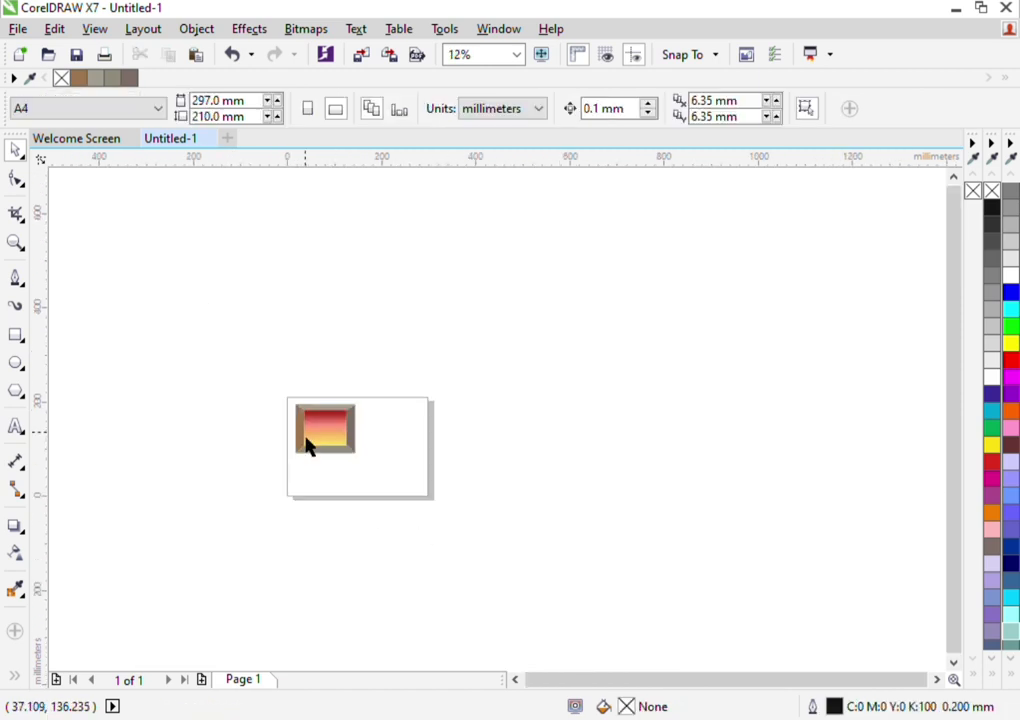
{"action": "left_click", "coordinate": [490, 55]}
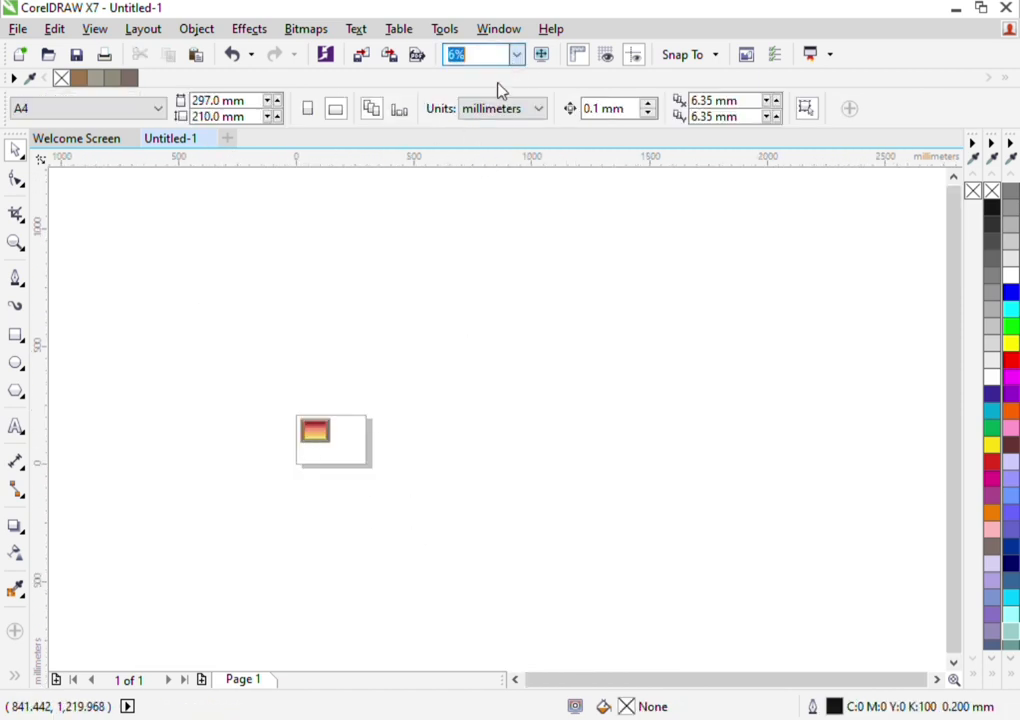
{"action": "type", "text": "47"}
{"action": "key", "text": "Return"}
{"action": "left_click", "coordinate": [17, 243]}
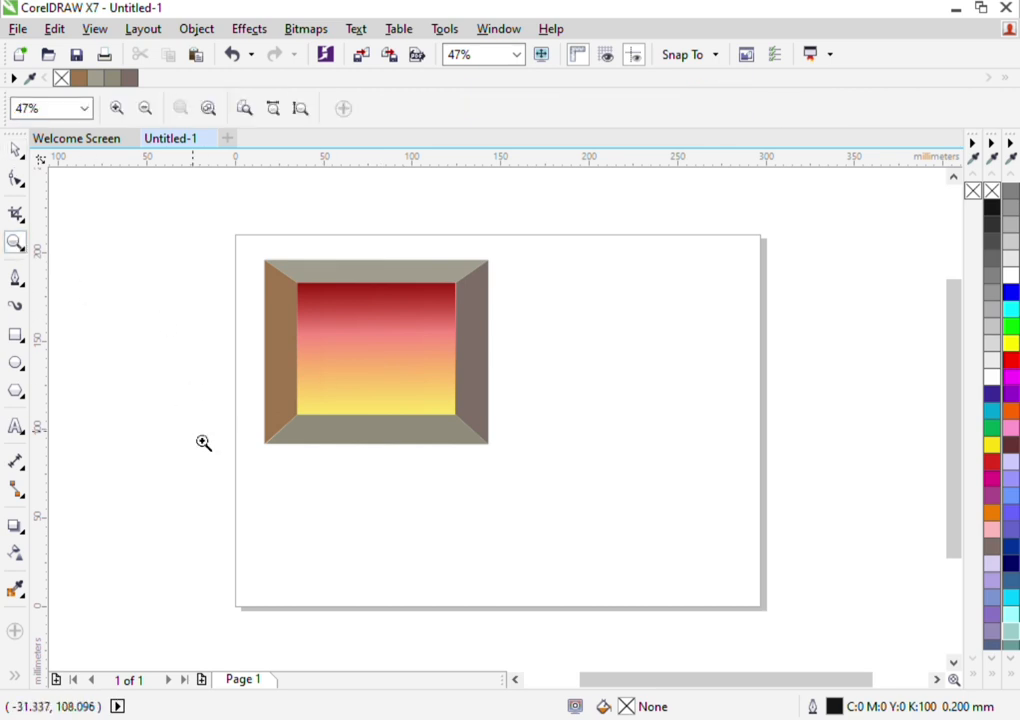
{"action": "left_click", "coordinate": [262, 448]}
{"action": "left_click", "coordinate": [700, 385]}
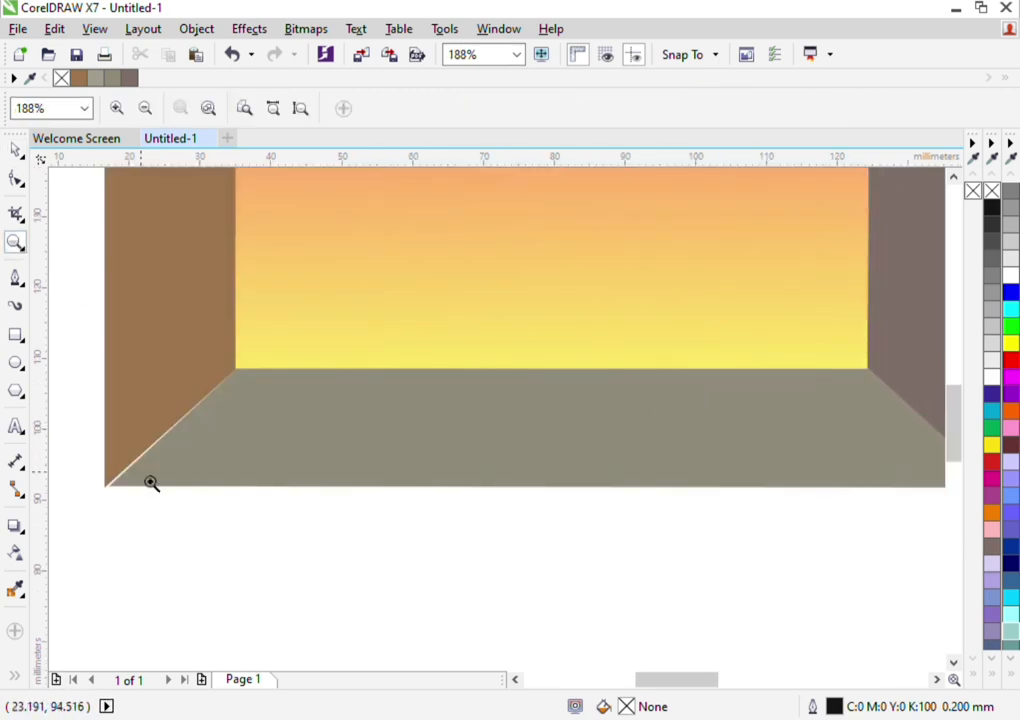
{"action": "left_click", "coordinate": [112, 500]}
{"action": "left_click", "coordinate": [662, 374]}
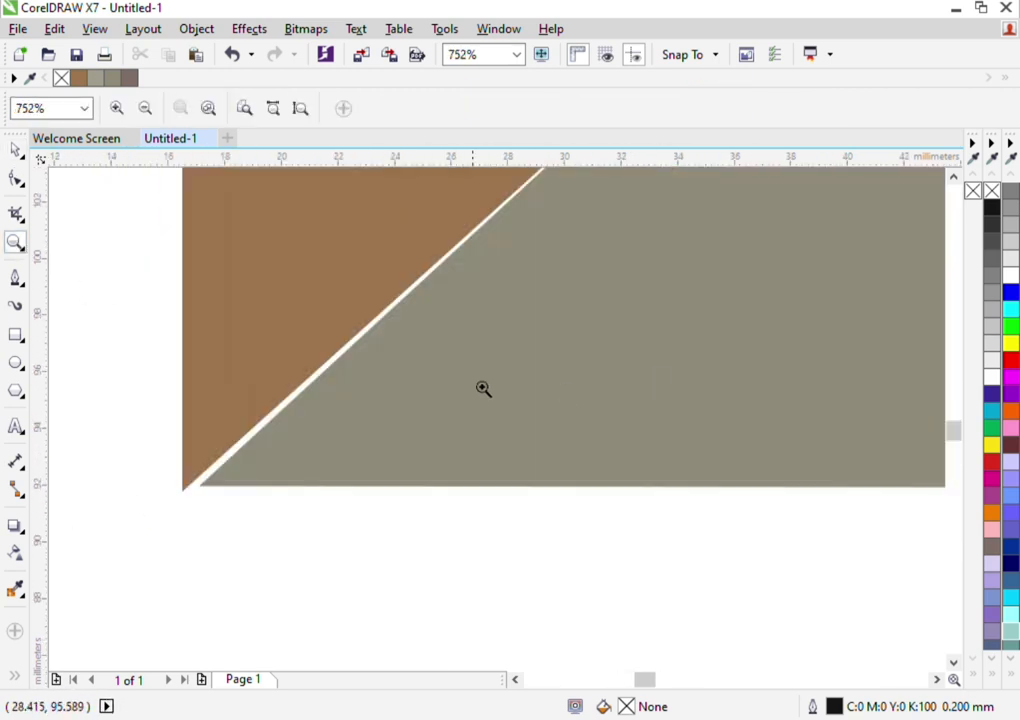
{"action": "left_click", "coordinate": [17, 150]}
{"action": "left_click", "coordinate": [326, 458]}
{"action": "key", "text": "F10"}
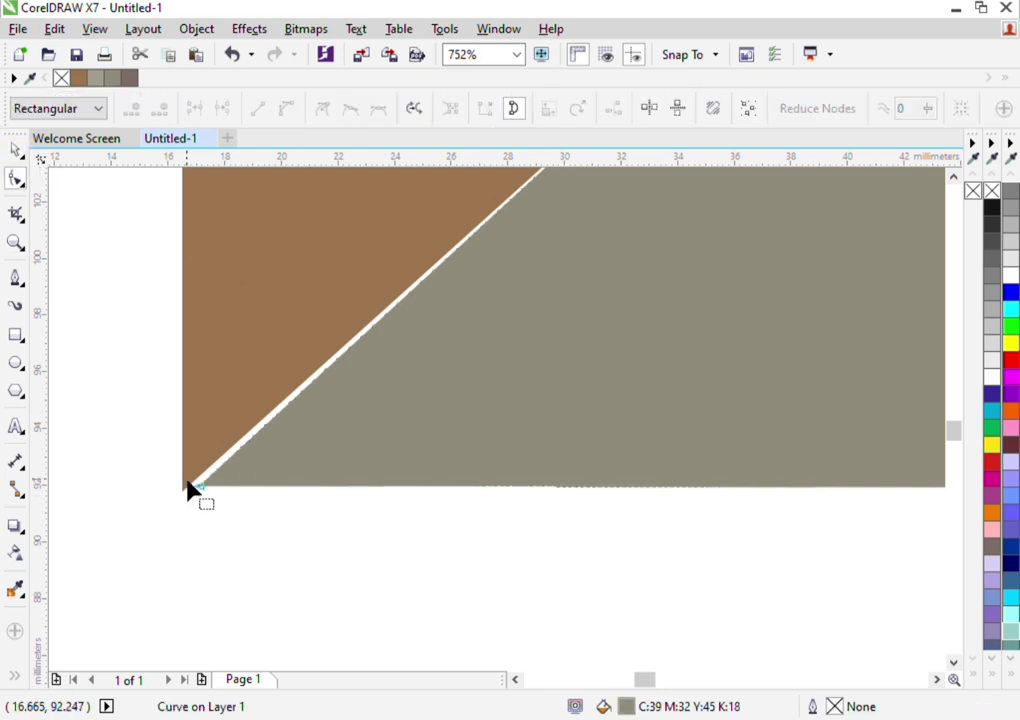
{"action": "left_click_drag", "start_coordinate": [201, 485], "coordinate": [184, 489]}
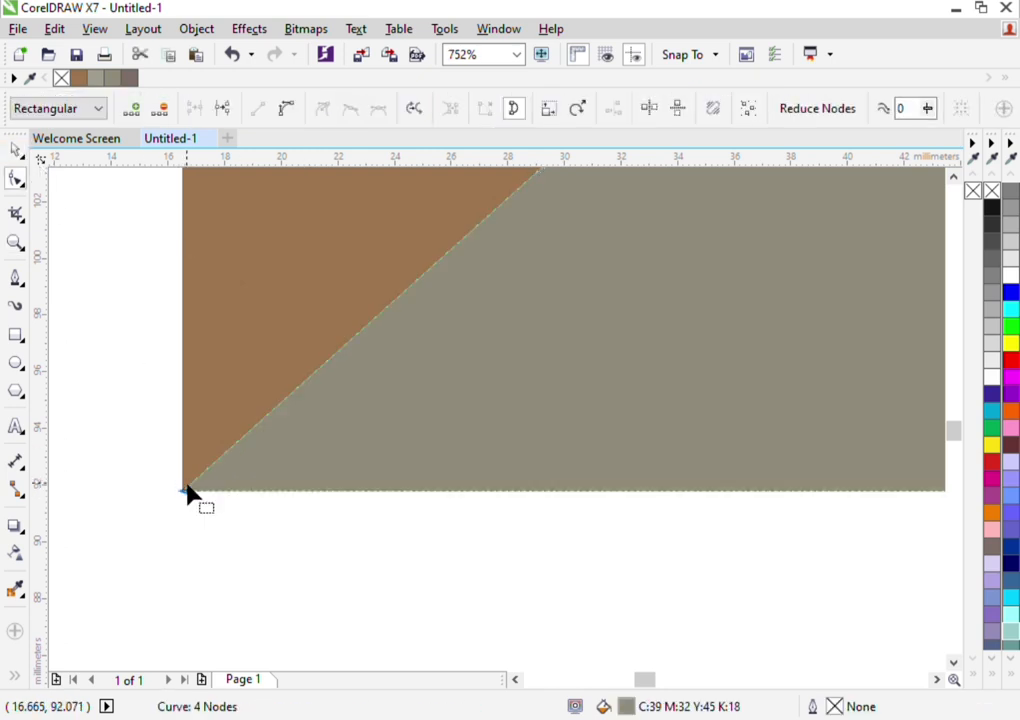
{"action": "left_click", "coordinate": [16, 150]}
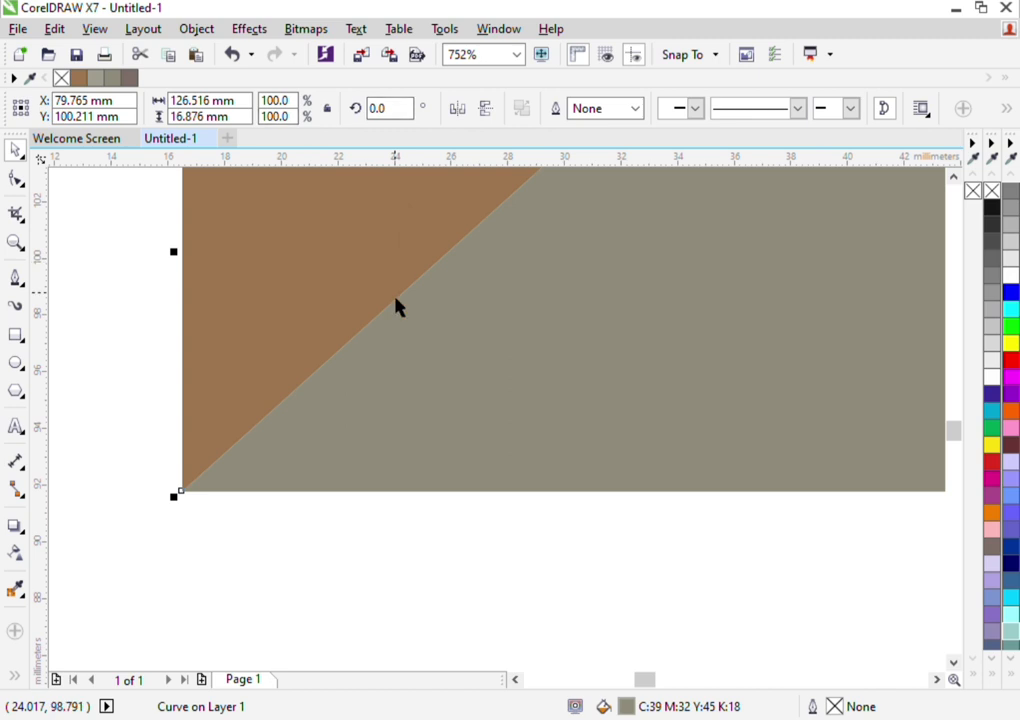
Examine the whole frame for remaining gaps between the panels and the gradient rectangle
{"action": "scroll", "coordinate": [398, 303], "scroll_direction": "down", "scroll_amount": 5}
{"action": "scroll", "coordinate": [398, 303], "scroll_direction": "down", "scroll_amount": 3}
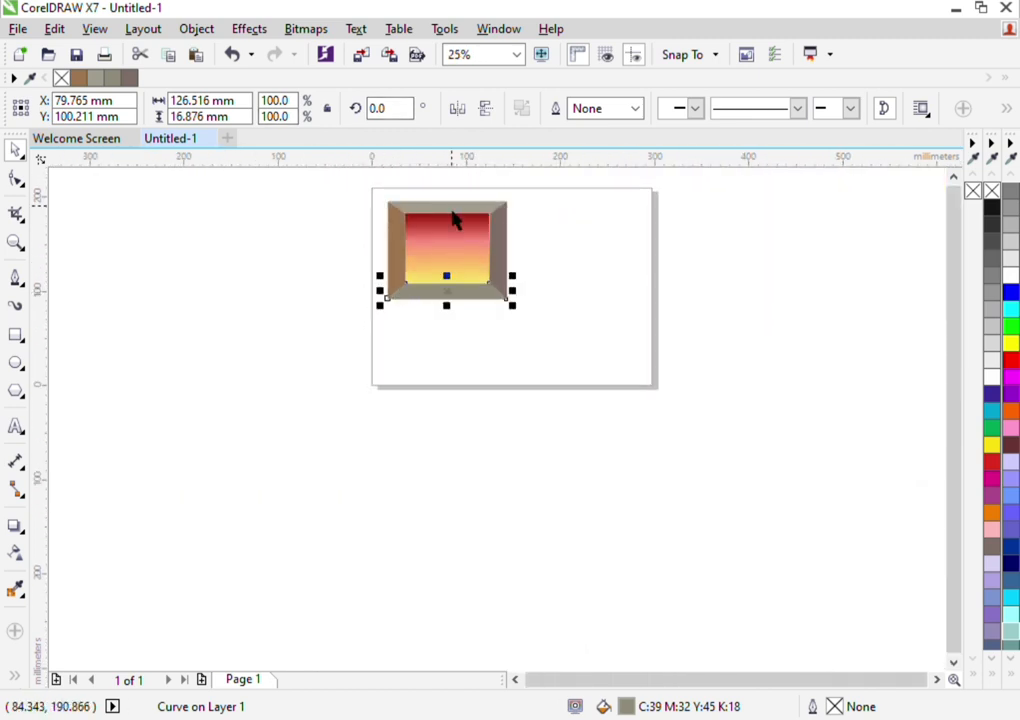
{"action": "scroll", "coordinate": [455, 221], "scroll_direction": "down", "scroll_amount": 2}
{"action": "scroll", "coordinate": [455, 221], "scroll_direction": "down", "scroll_amount": 1}
{"action": "left_click", "coordinate": [515, 56]}
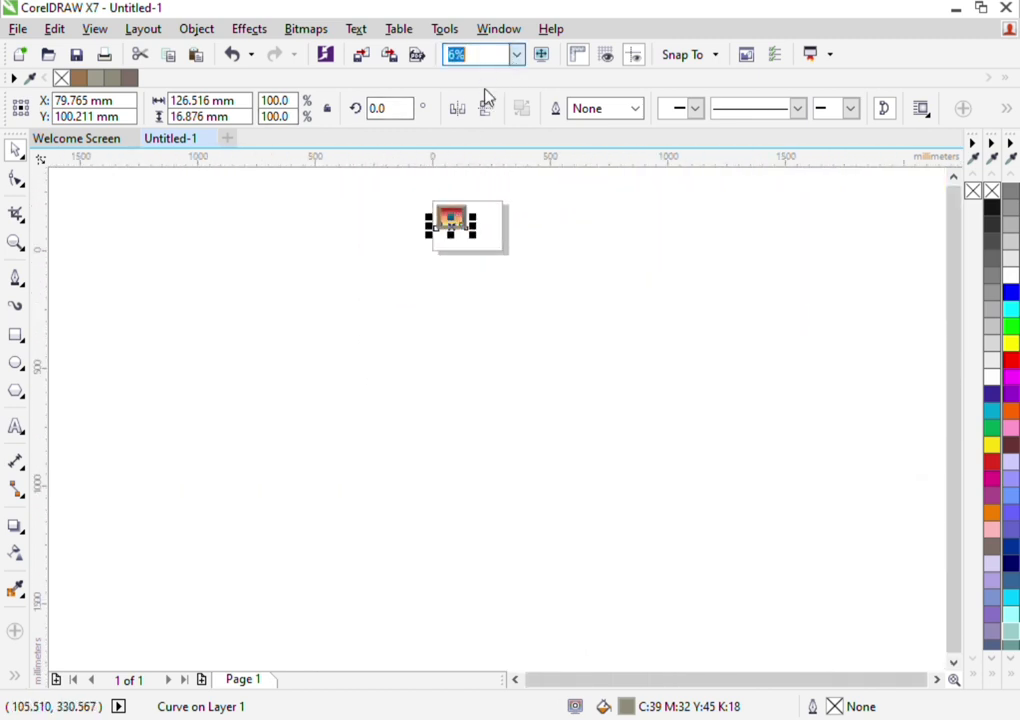
{"action": "left_click", "coordinate": [484, 108]}
{"action": "left_click", "coordinate": [572, 352]}
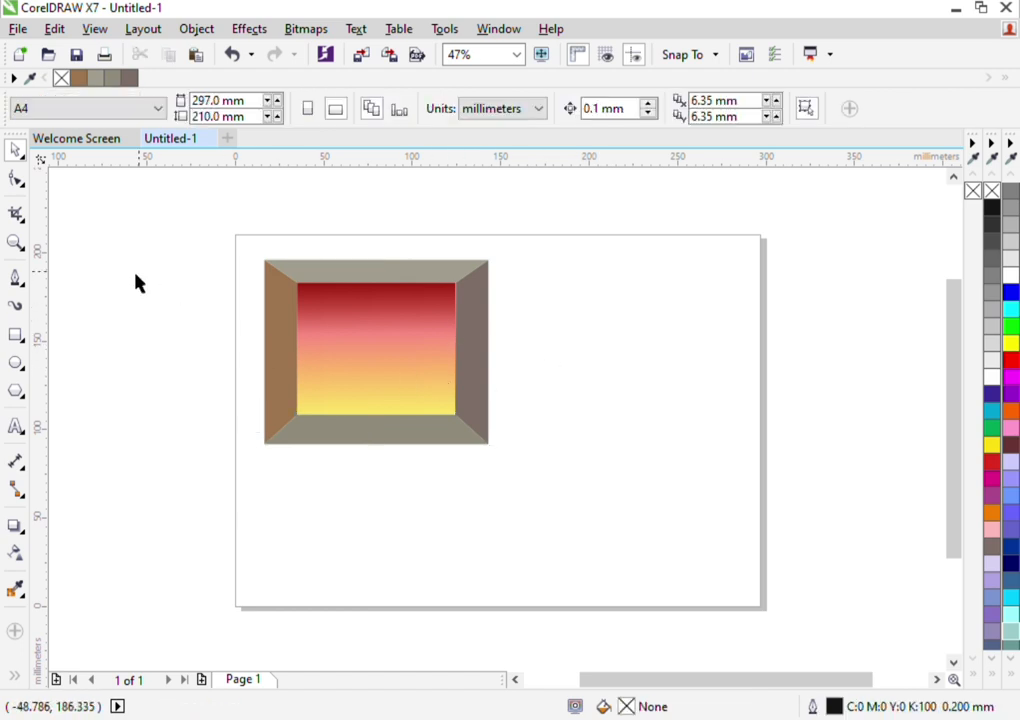
{"action": "left_click", "coordinate": [16, 242]}
{"action": "left_click", "coordinate": [443, 301]}
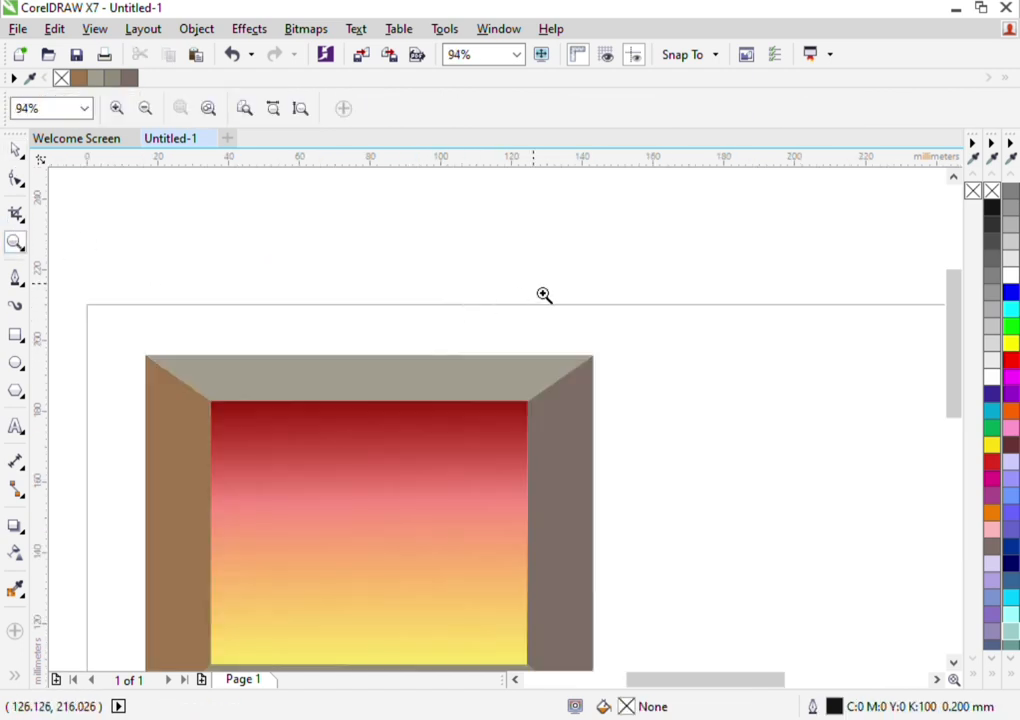
{"action": "right_click", "coordinate": [466, 451]}
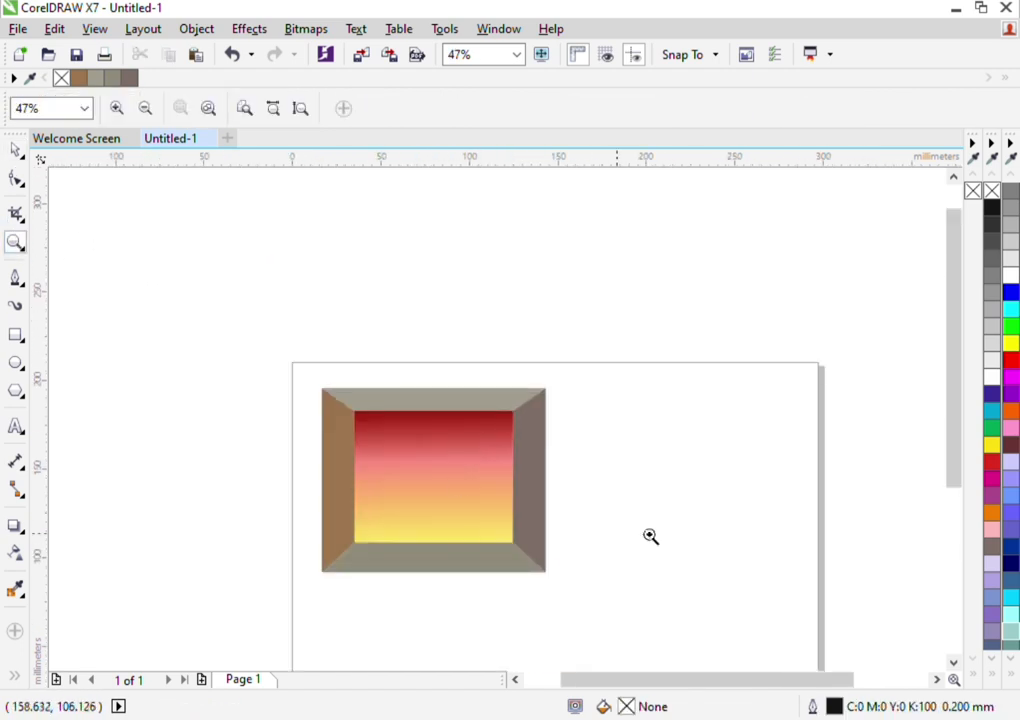
{"action": "left_click_drag", "start_coordinate": [958, 408], "coordinate": [900, 457]}
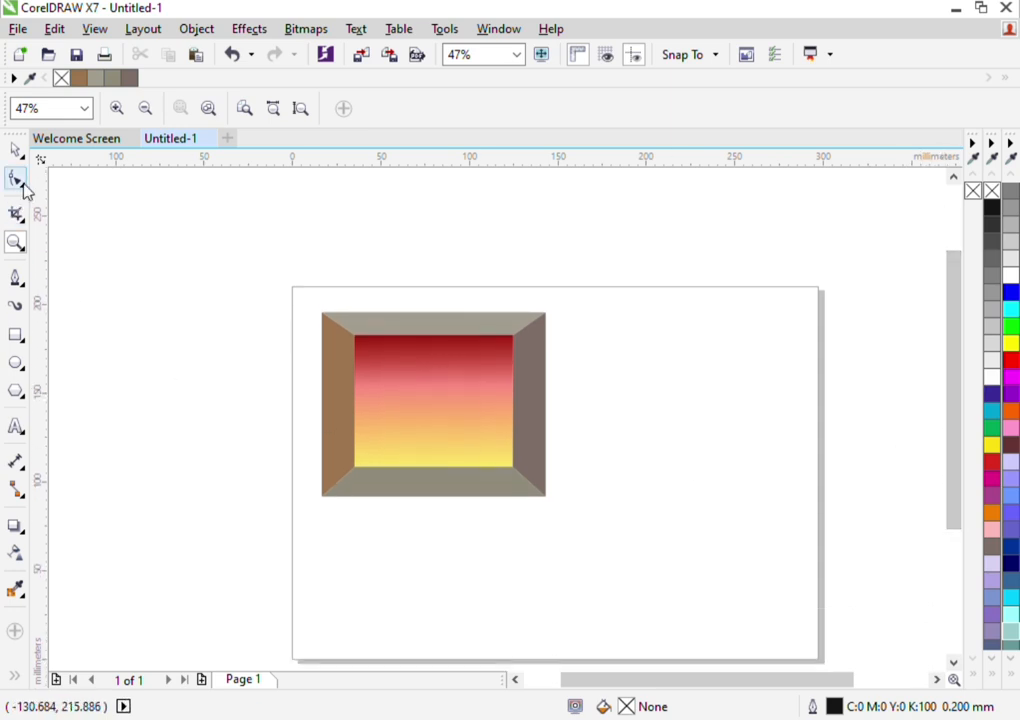
{"action": "left_click", "coordinate": [16, 150]}
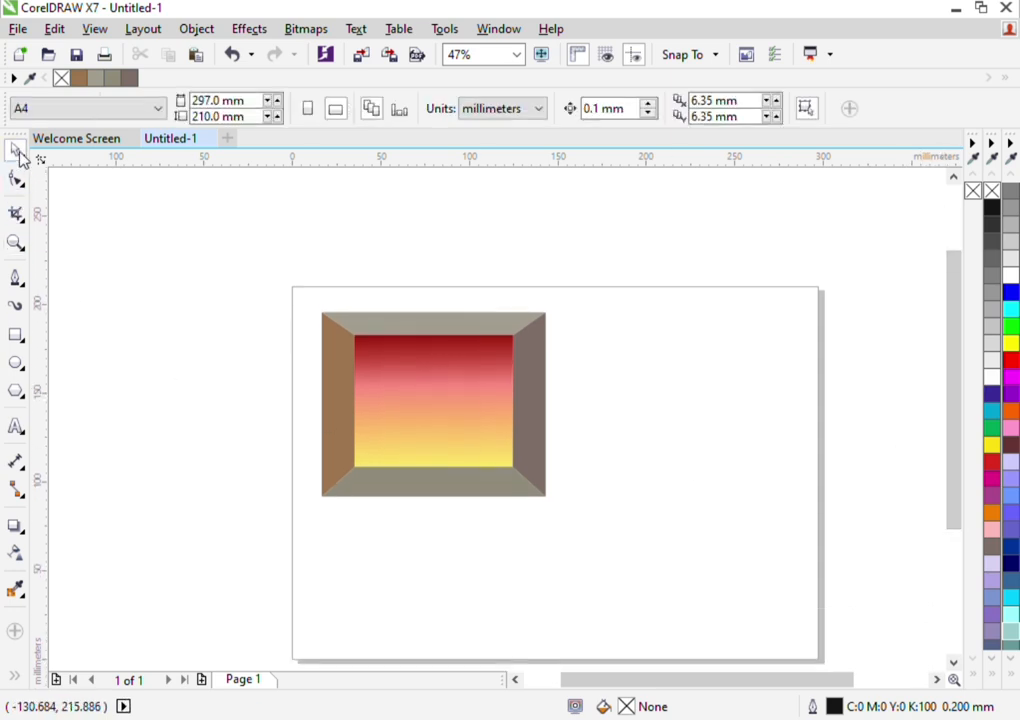
Draw a rectangle about 89.3 mm wide and 24.2 mm tall across the lower part of the gradient area
{"action": "left_click", "coordinate": [16, 336]}
{"action": "scroll", "coordinate": [444, 501], "scroll_direction": "up", "scroll_amount": 3}
{"action": "scroll", "coordinate": [440, 498], "scroll_direction": "down", "scroll_amount": 2}
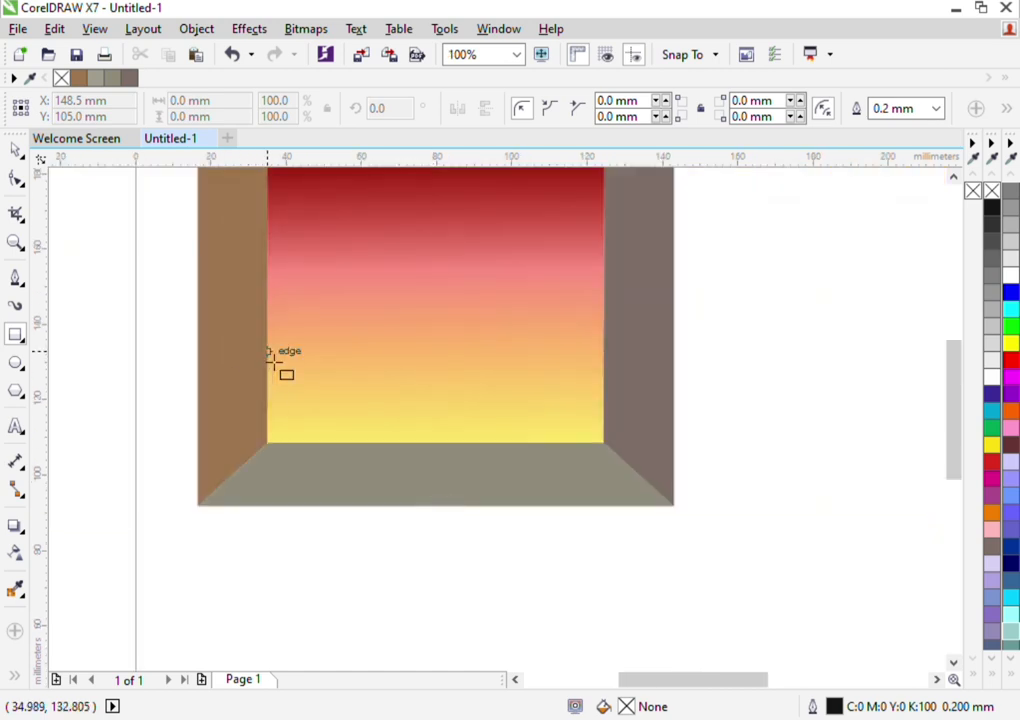
{"action": "left_click_drag", "start_coordinate": [270, 356], "coordinate": [618, 447]}
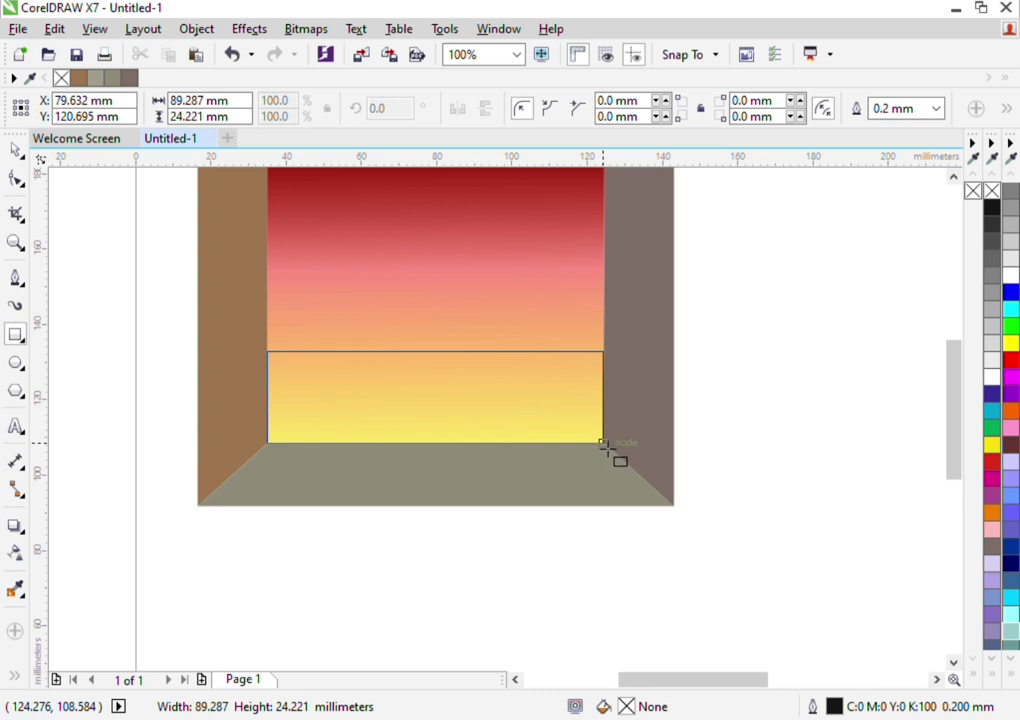
{"action": "left_click_drag", "start_coordinate": [603, 445], "coordinate": [603, 444]}
{"action": "left_click", "coordinate": [15, 149]}
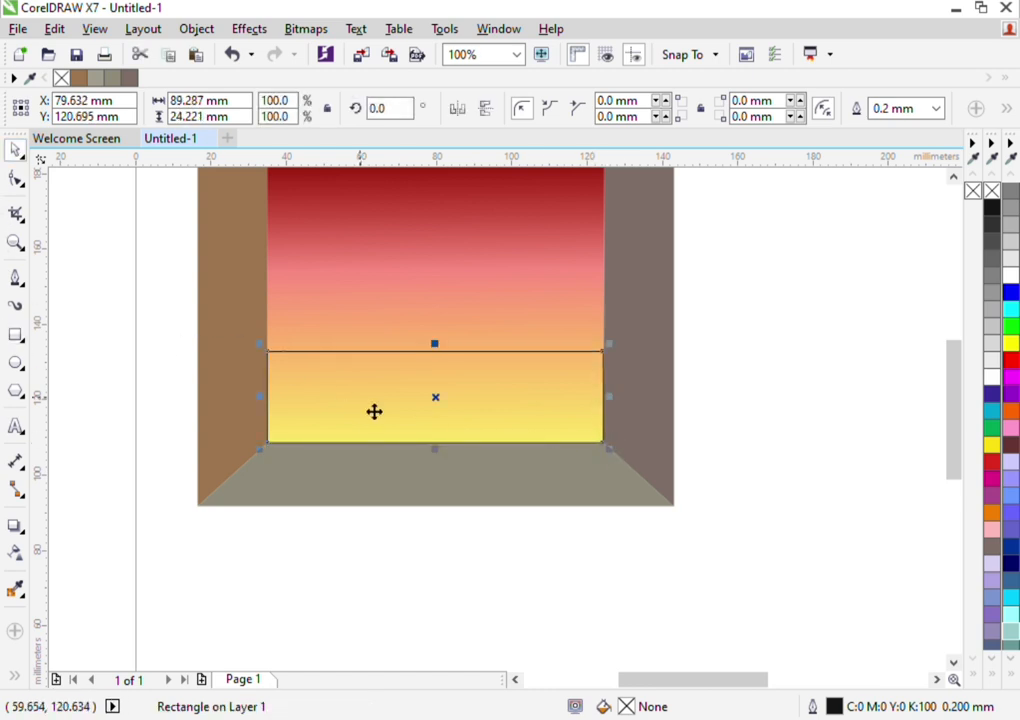
Convert the new lower rectangle to curves and bow its top edge upward into an arch
{"action": "key", "text": "ctrl+q"}
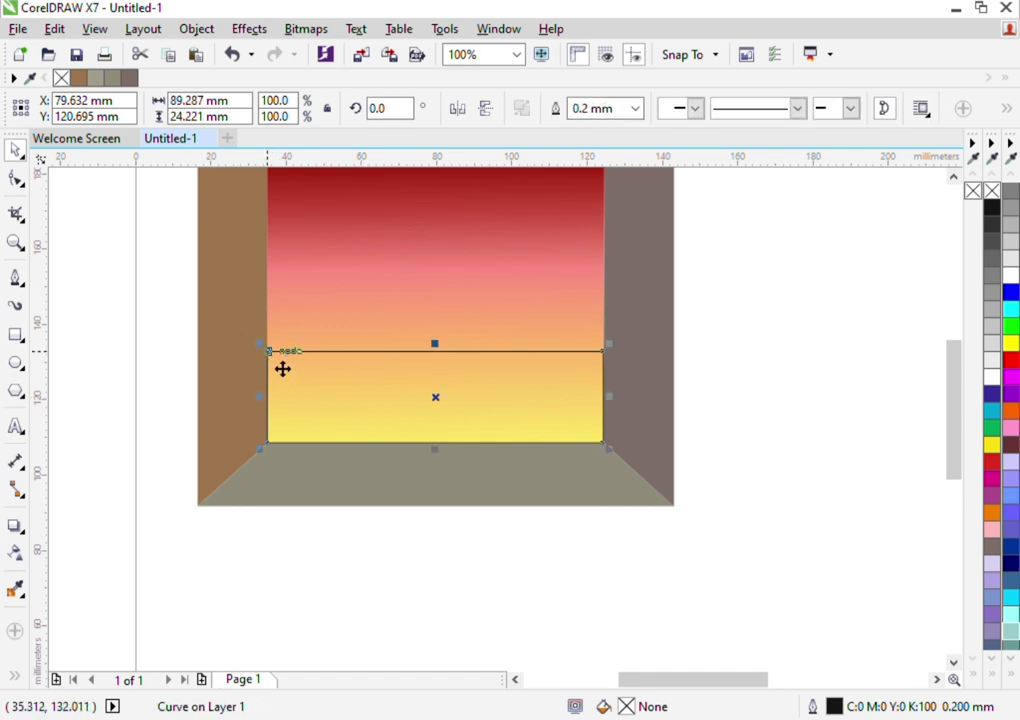
{"action": "key", "text": "F10"}
{"action": "left_click", "coordinate": [269, 358]}
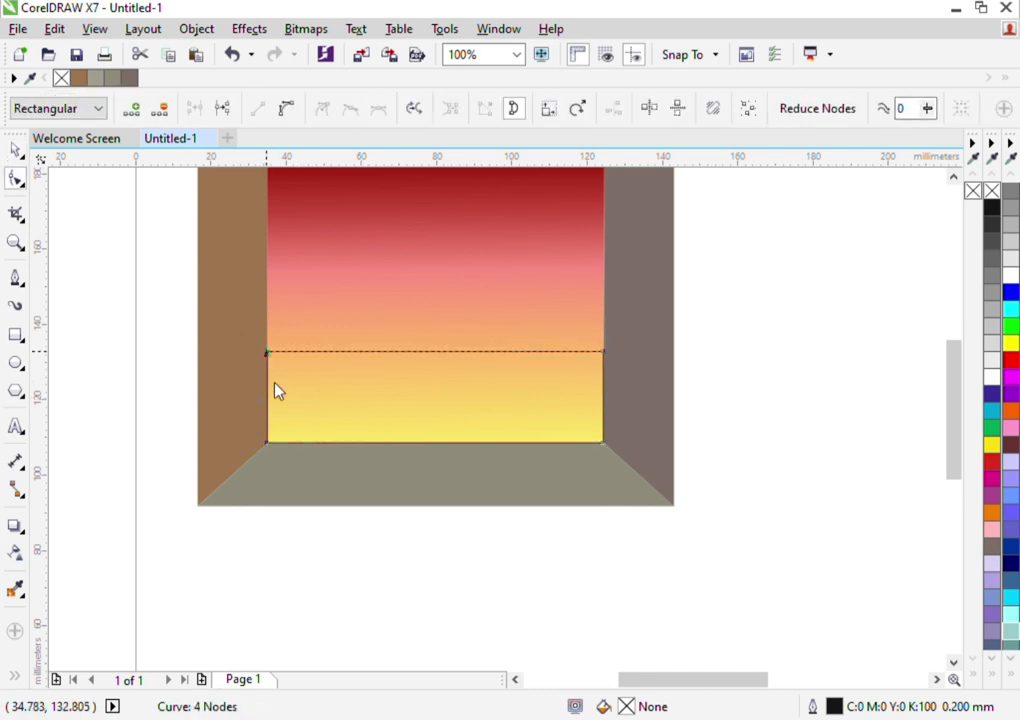
{"action": "left_click", "coordinate": [315, 444]}
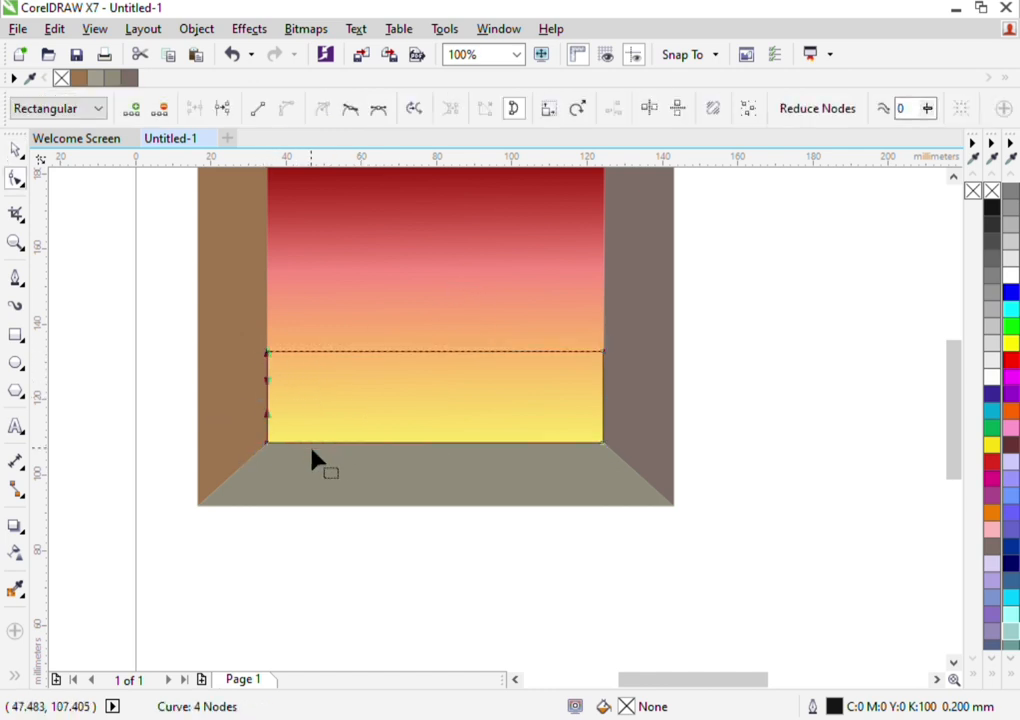
{"action": "left_click", "coordinate": [604, 352]}
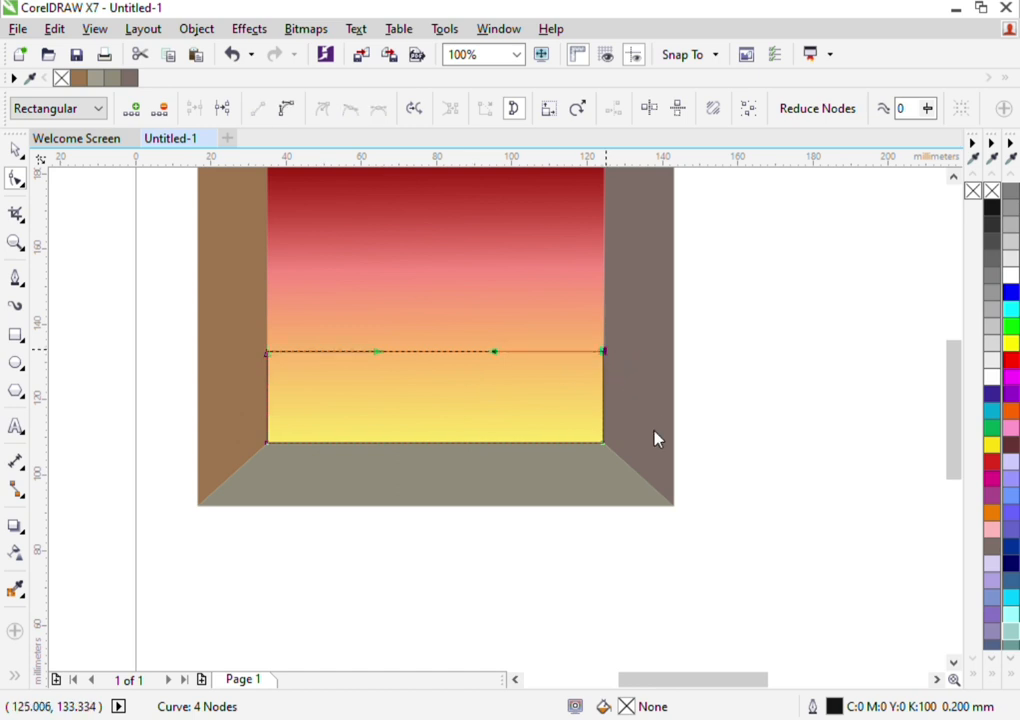
{"action": "left_click_drag", "start_coordinate": [496, 351], "coordinate": [509, 298]}
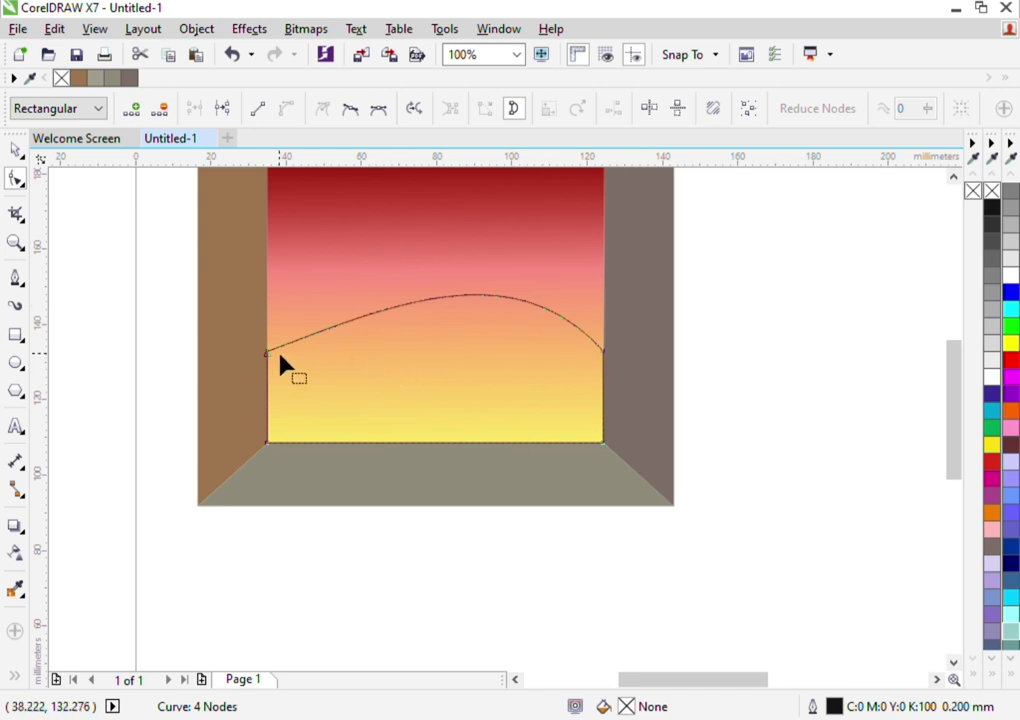
Delete the arch's upper-left node and reshape its top edge into a hill that rises toward the right panel
{"action": "left_click_drag", "start_coordinate": [266, 356], "coordinate": [266, 385]}
{"action": "key", "text": "Delete"}
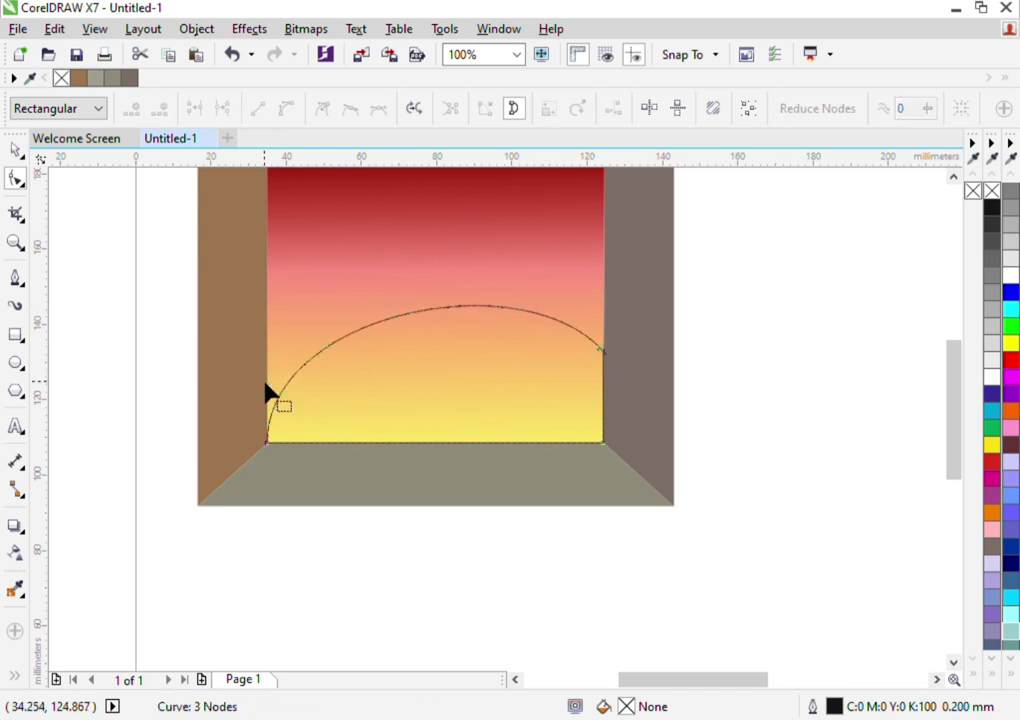
{"action": "left_click", "coordinate": [603, 352]}
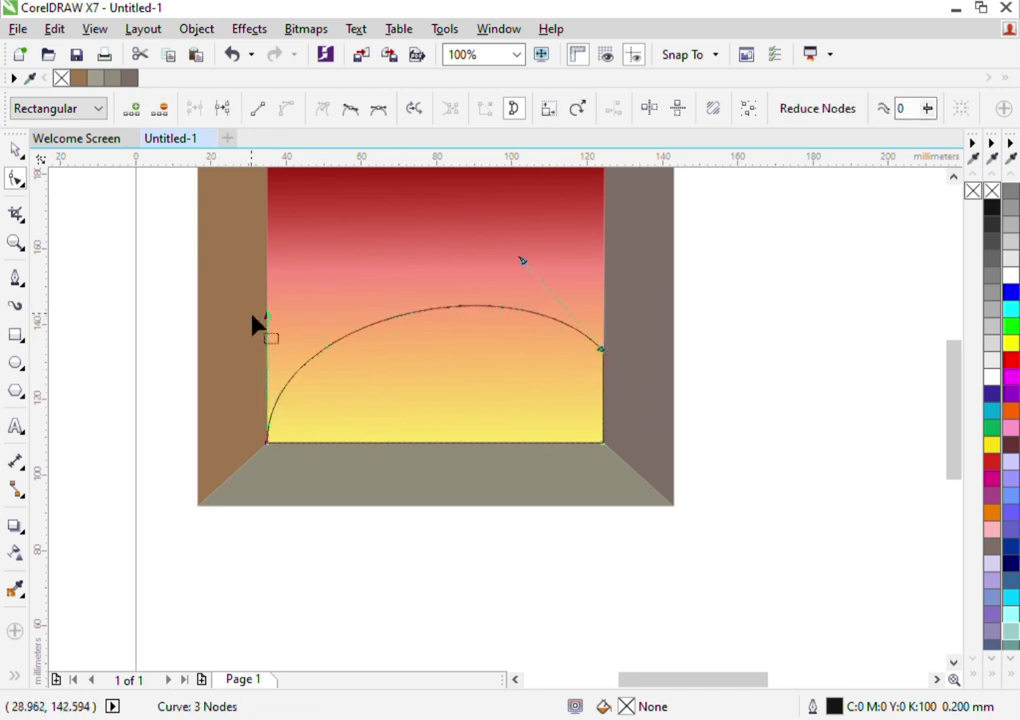
{"action": "left_click_drag", "start_coordinate": [267, 315], "coordinate": [483, 369]}
Create a horizontally mirrored duplicate of the hill in the same place so the two hills cross
{"action": "left_click", "coordinate": [15, 149]}
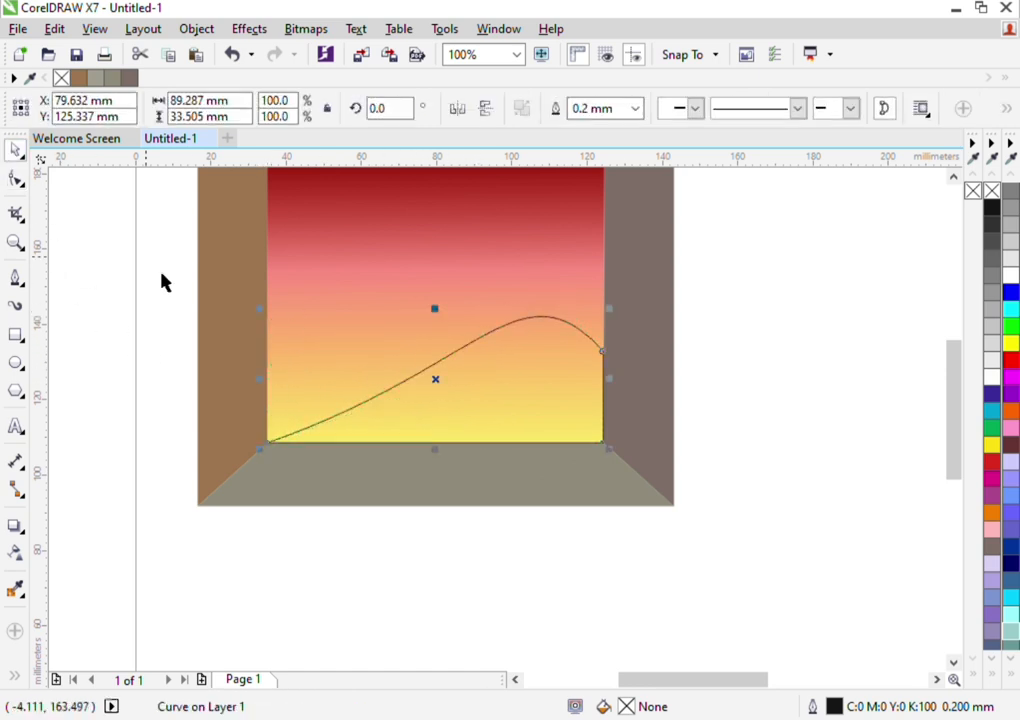
{"action": "left_click", "coordinate": [421, 394]}
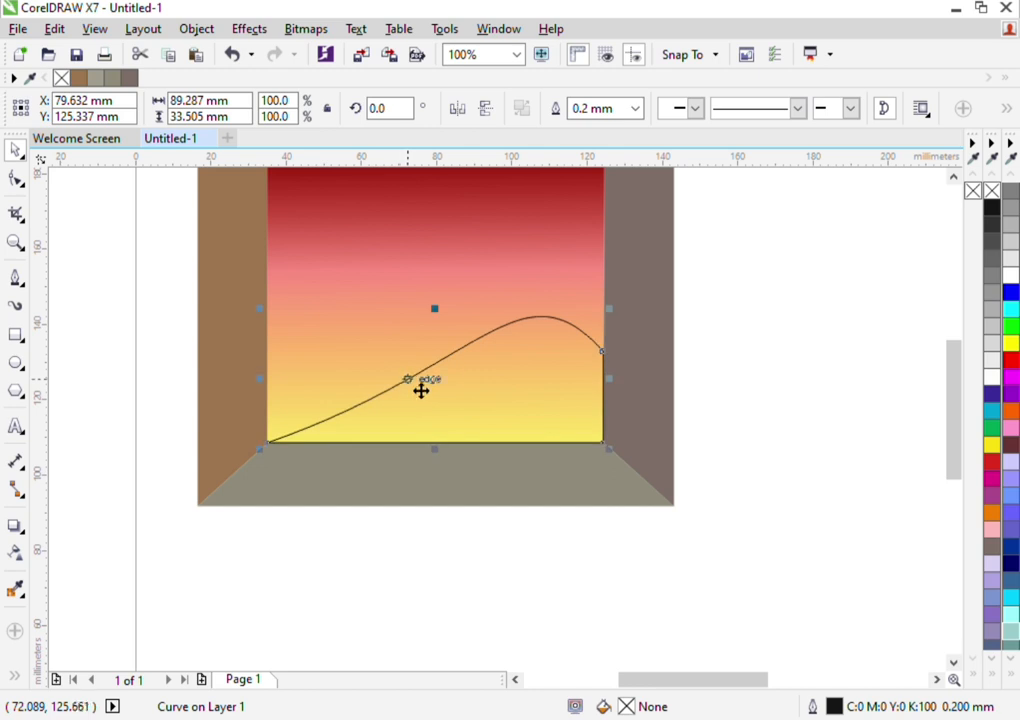
{"action": "left_click", "coordinate": [458, 109]}
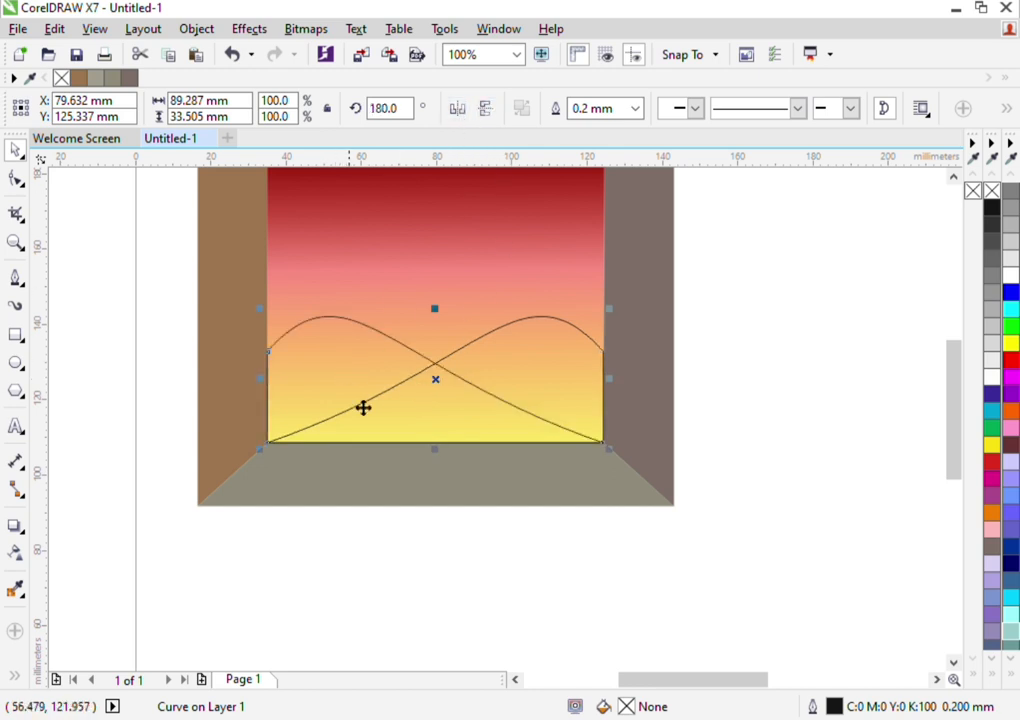
Fill the left hill medium green and the right hill dark green (C:88 M:11 Y:100 K:51)
{"action": "left_click", "coordinate": [1011, 325]}
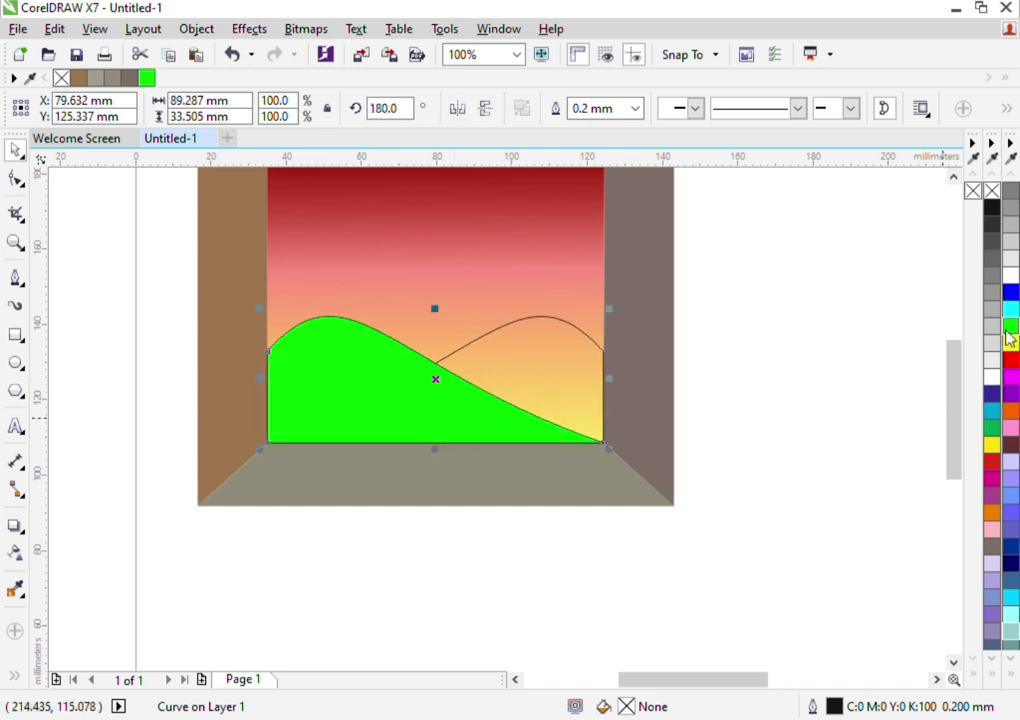
{"action": "left_click", "coordinate": [991, 427]}
{"action": "left_click", "coordinate": [549, 364]}
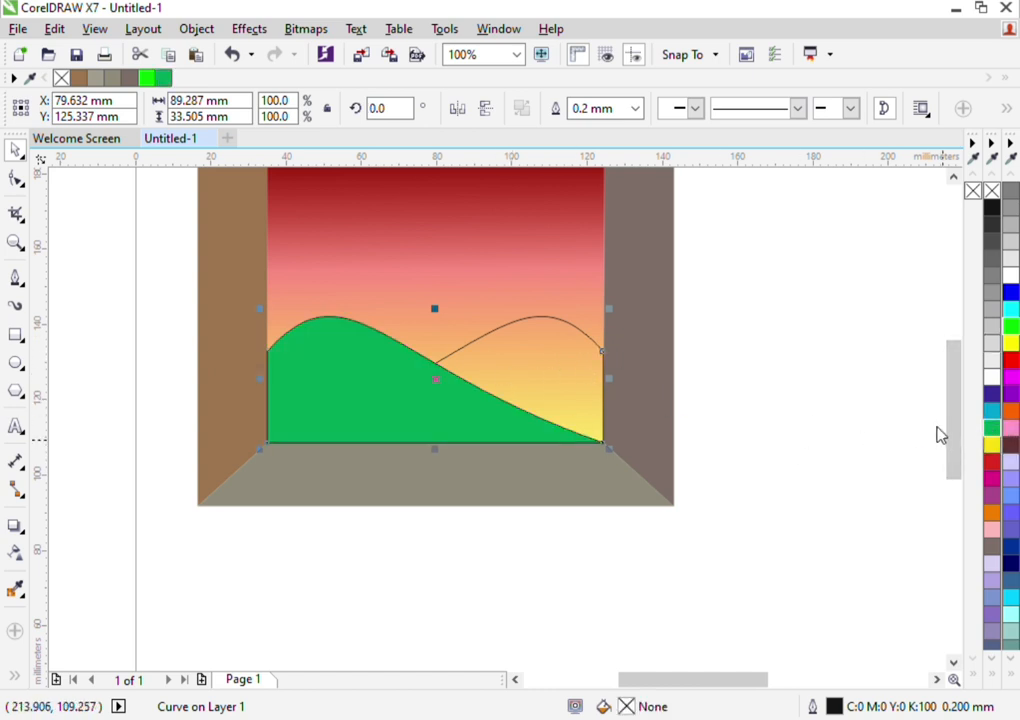
{"action": "left_click", "coordinate": [968, 468]}
Remove the outlines from both green hills inside the frame
{"action": "scroll", "coordinate": [584, 418], "scroll_direction": "down", "scroll_amount": 2}
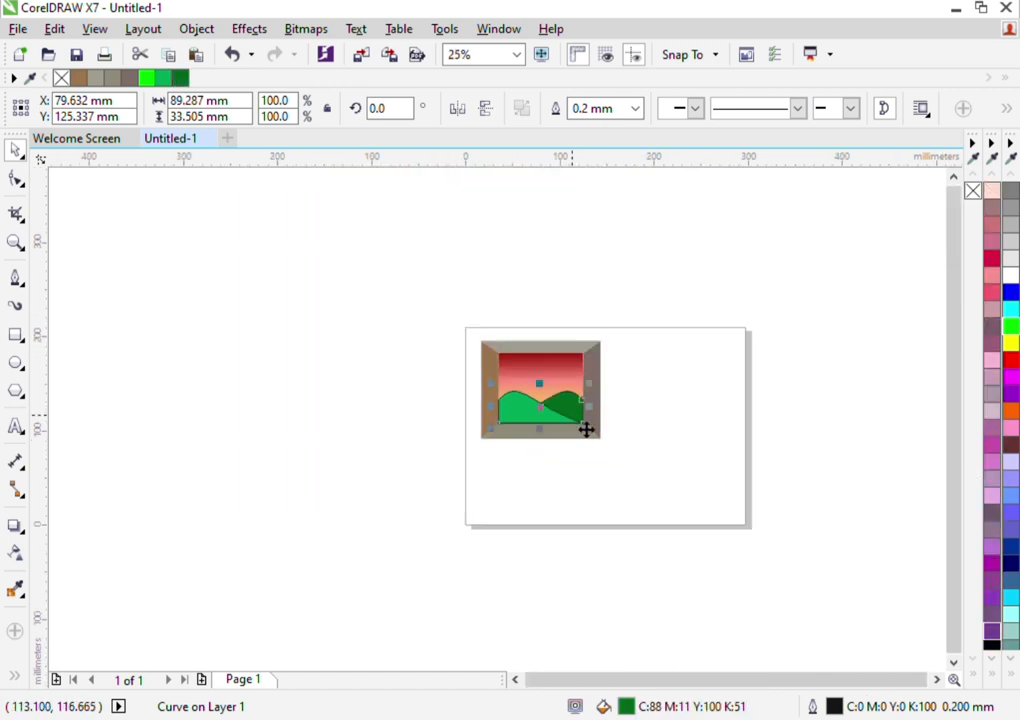
{"action": "scroll", "coordinate": [586, 429], "scroll_direction": "down", "scroll_amount": 1}
{"action": "scroll", "coordinate": [586, 429], "scroll_direction": "up", "scroll_amount": 3}
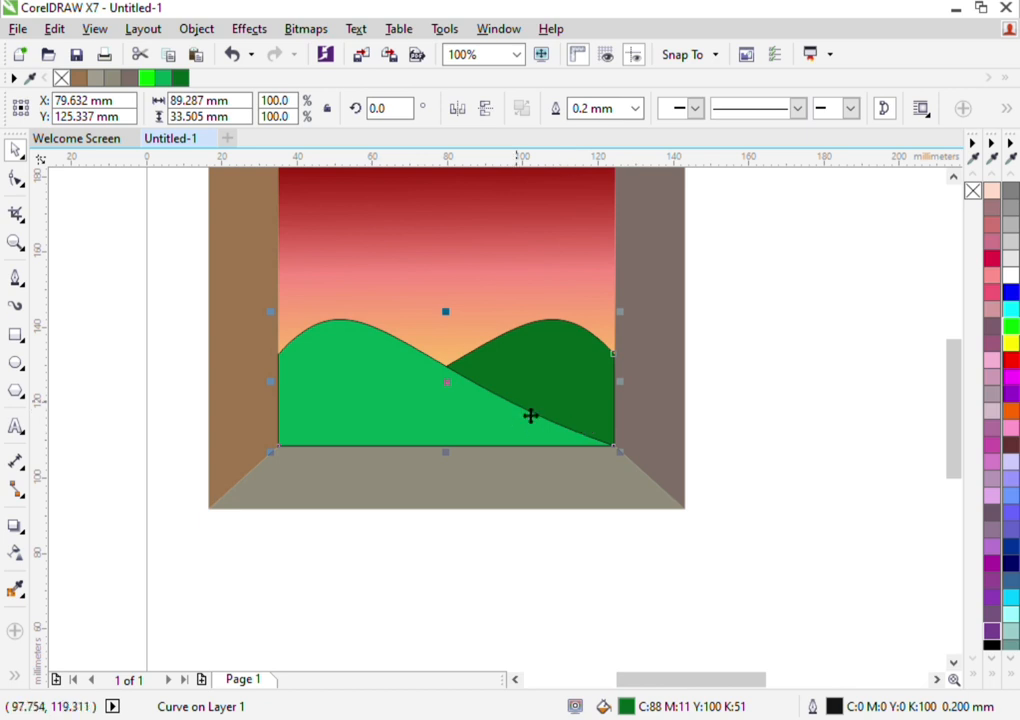
{"action": "right_click", "coordinate": [973, 190]}
{"action": "left_click", "coordinate": [395, 418]}
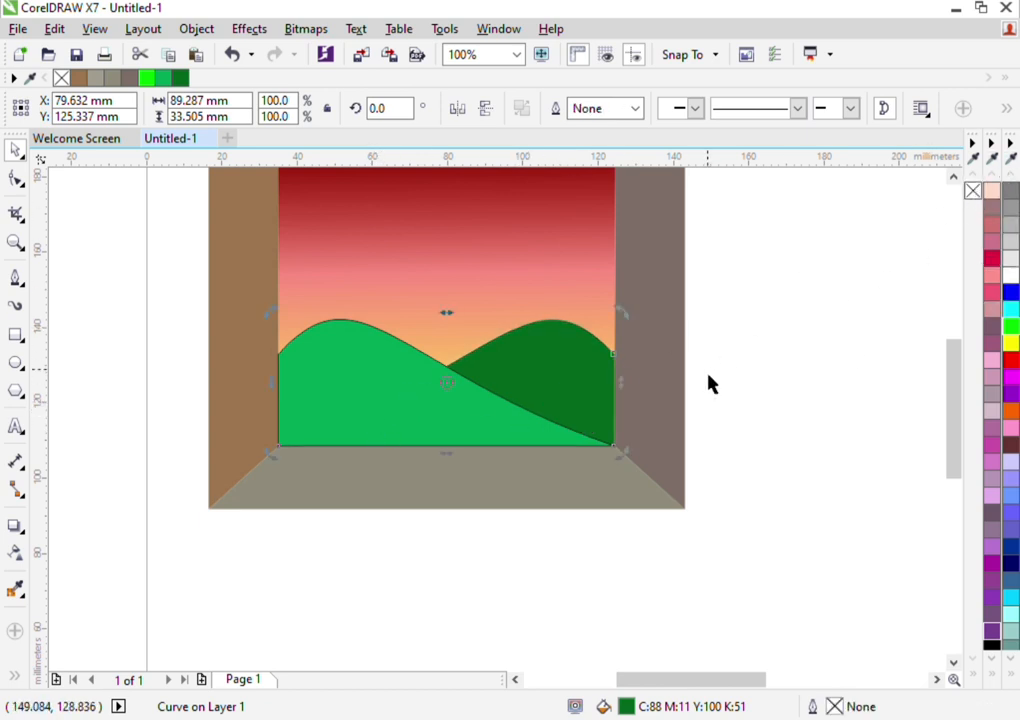
{"action": "left_click_drag", "start_coordinate": [99, 314], "coordinate": [714, 492]}
{"action": "right_click", "coordinate": [975, 192]}
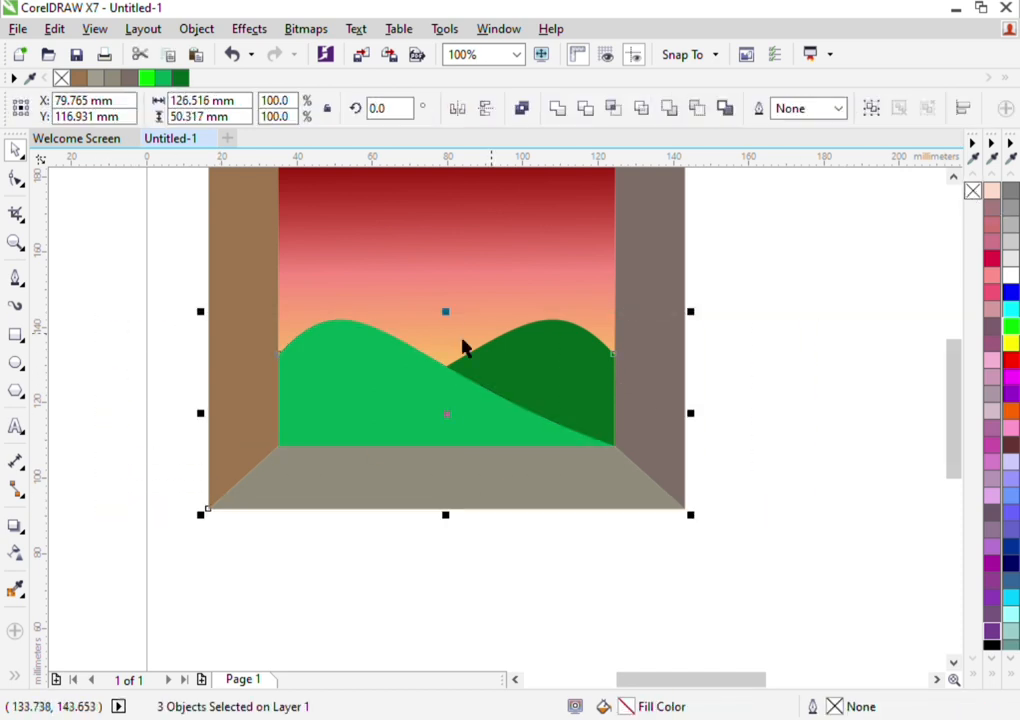
{"action": "left_click", "coordinate": [105, 312]}
Draw a rectangle about 297.4 mm wide and 210.1 mm tall covering the whole page
{"action": "scroll", "coordinate": [360, 421], "scroll_direction": "down", "scroll_amount": 1}
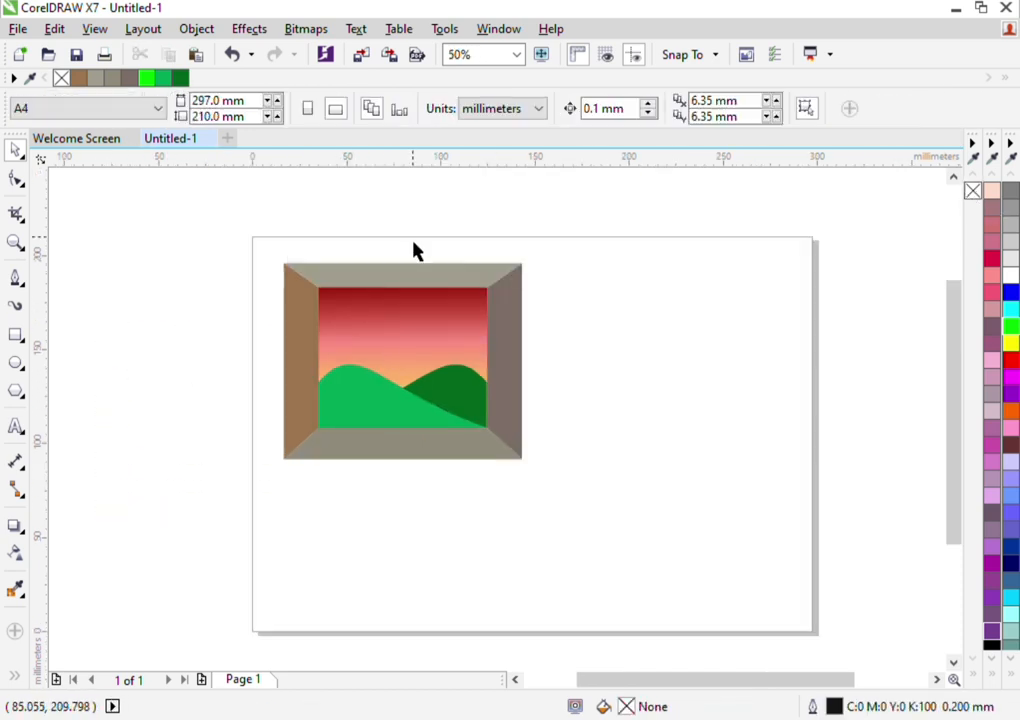
{"action": "left_click", "coordinate": [16, 335]}
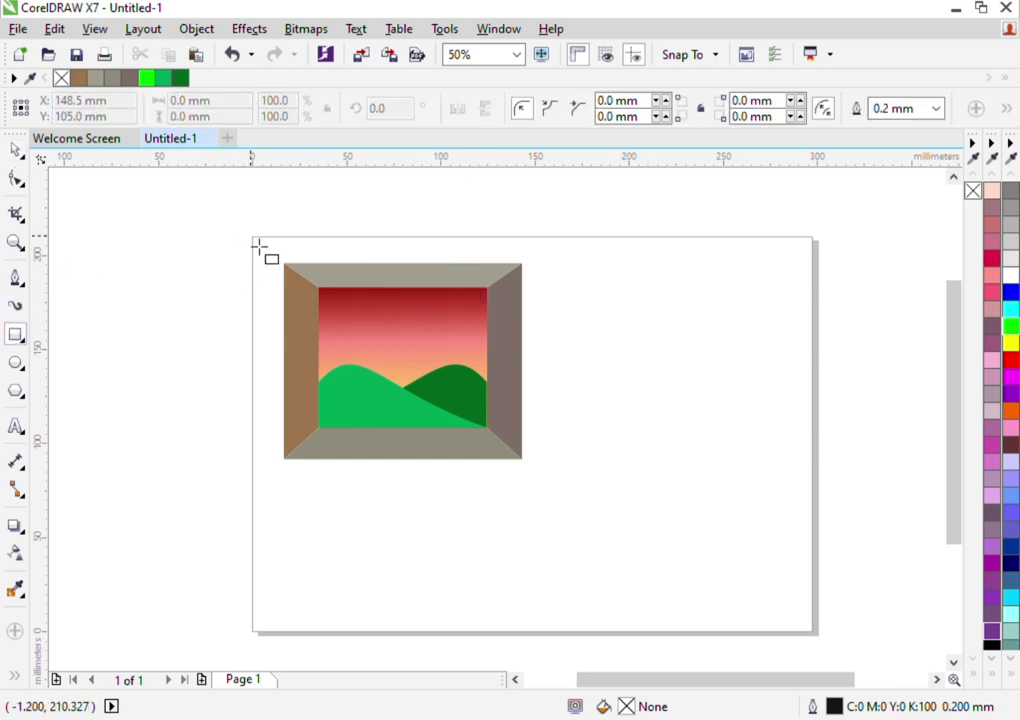
{"action": "left_click_drag", "start_coordinate": [259, 244], "coordinate": [821, 640]}
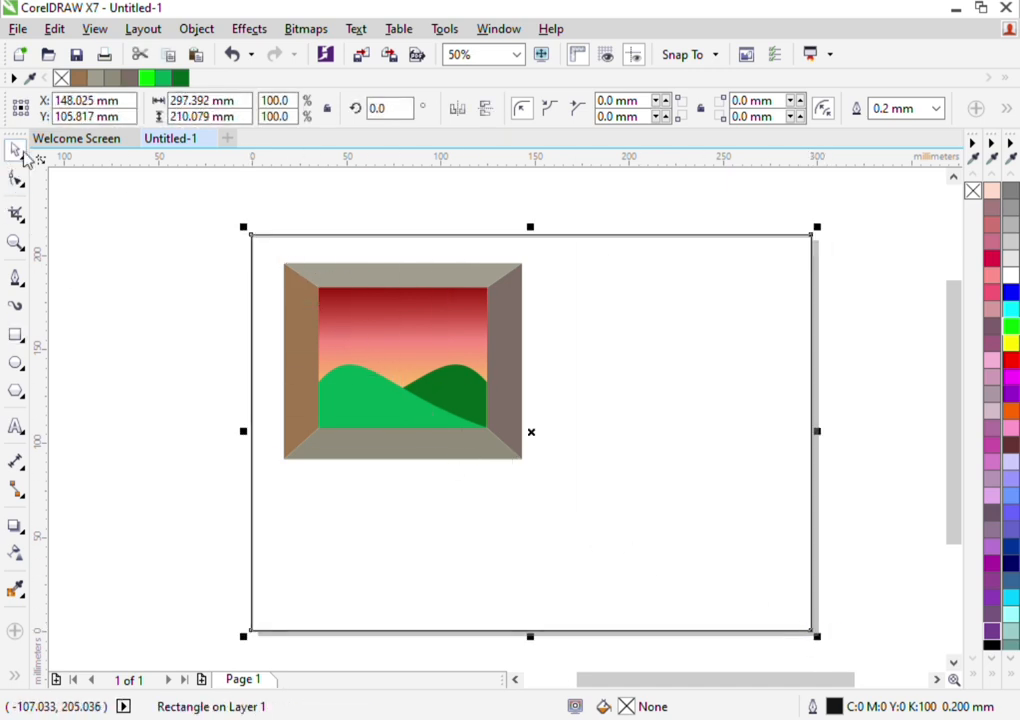
Lower the page-sized rectangle's top edge onto the page's upper border, making it about 209.3 mm tall
{"action": "scroll", "coordinate": [540, 238], "scroll_direction": "up", "scroll_amount": 2}
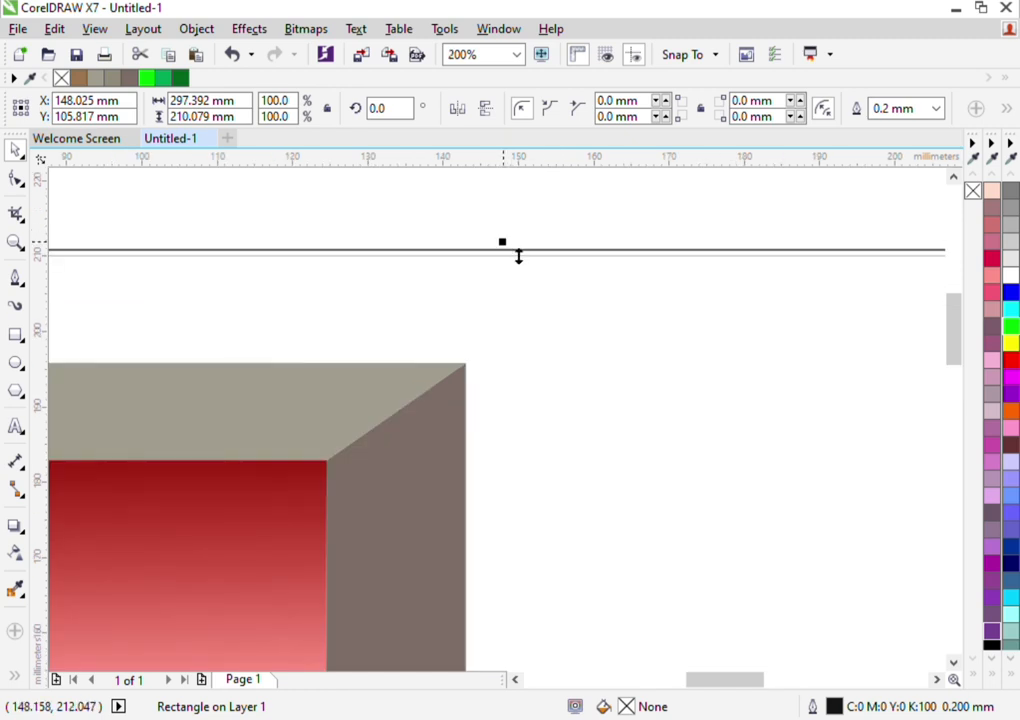
{"action": "left_click_drag", "start_coordinate": [517, 254], "coordinate": [519, 264]}
{"action": "scroll", "coordinate": [519, 265], "scroll_direction": "up", "scroll_amount": 1}
{"action": "scroll", "coordinate": [519, 263], "scroll_direction": "down", "scroll_amount": 1}
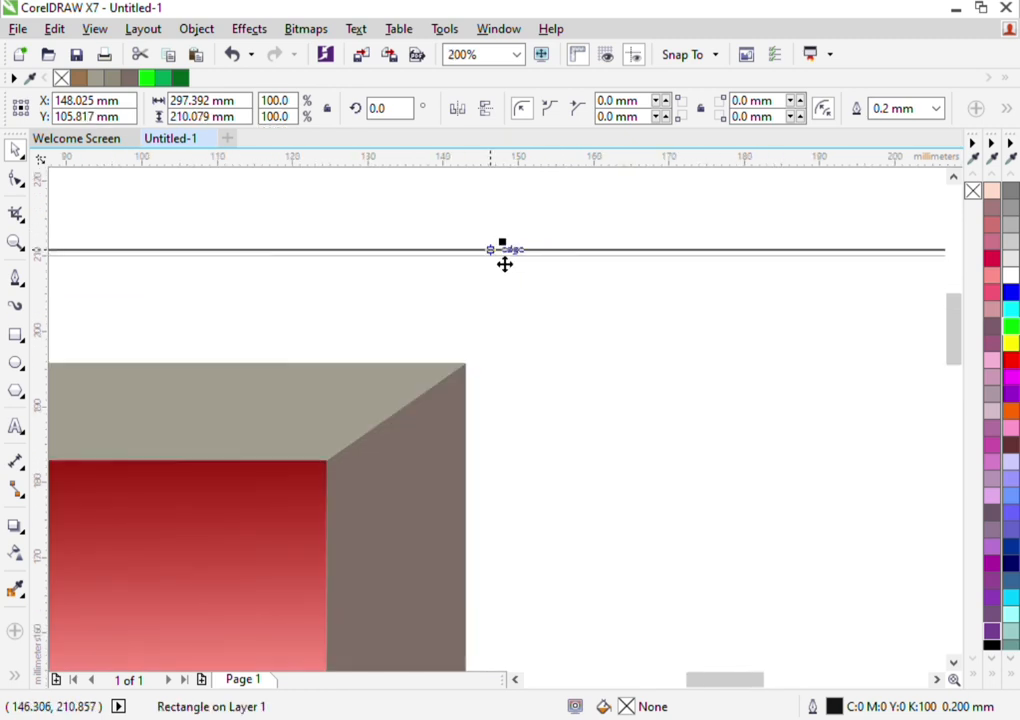
{"action": "scroll", "coordinate": [503, 262], "scroll_direction": "down", "scroll_amount": 1}
{"action": "scroll", "coordinate": [503, 264], "scroll_direction": "up", "scroll_amount": 2}
{"action": "scroll", "coordinate": [505, 264], "scroll_direction": "up", "scroll_amount": 1}
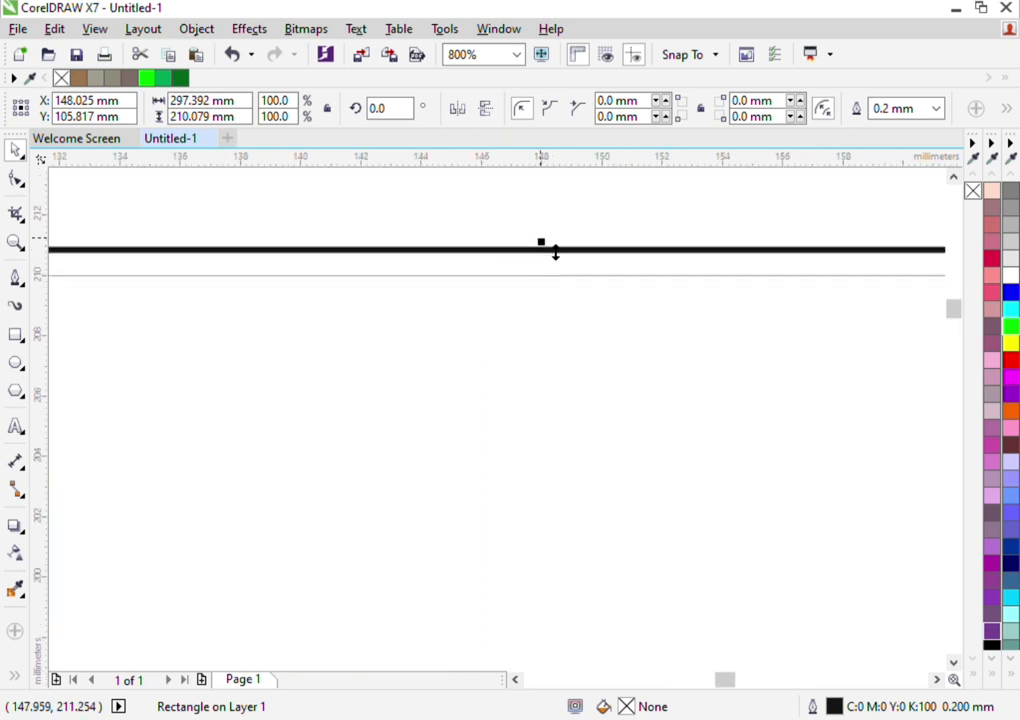
{"action": "left_click_drag", "start_coordinate": [553, 250], "coordinate": [553, 278]}
{"action": "scroll", "coordinate": [556, 281], "scroll_direction": "down", "scroll_amount": 4}
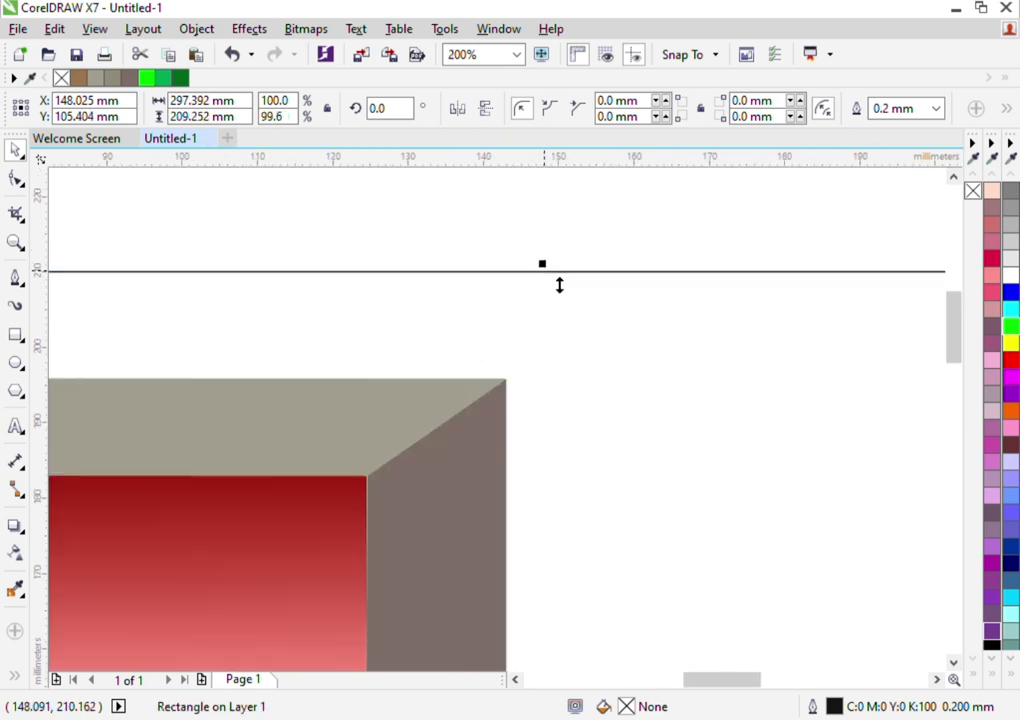
Give the page-sized rectangle a horizontal fountain fill from near-black to brownish grey and place it behind the framed picture
{"action": "scroll", "coordinate": [559, 286], "scroll_direction": "down", "scroll_amount": 1}
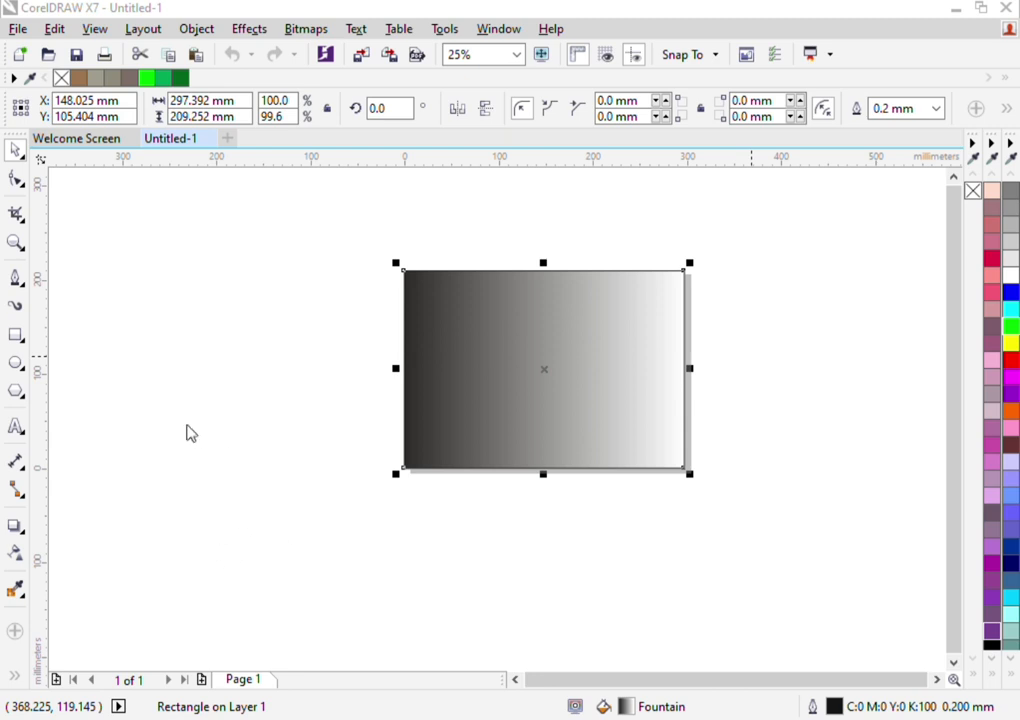
{"action": "left_click", "coordinate": [227, 490]}
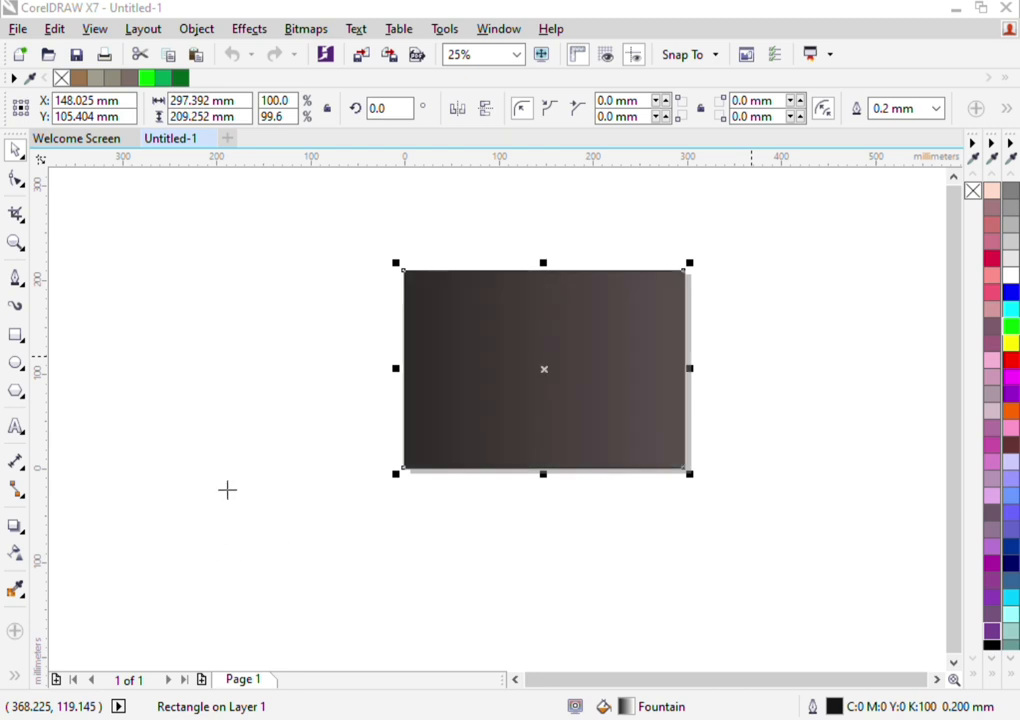
{"action": "left_click", "coordinate": [755, 597]}
{"action": "left_click", "coordinate": [615, 378]}
{"action": "scroll", "coordinate": [615, 378], "scroll_direction": "up", "scroll_amount": 1}
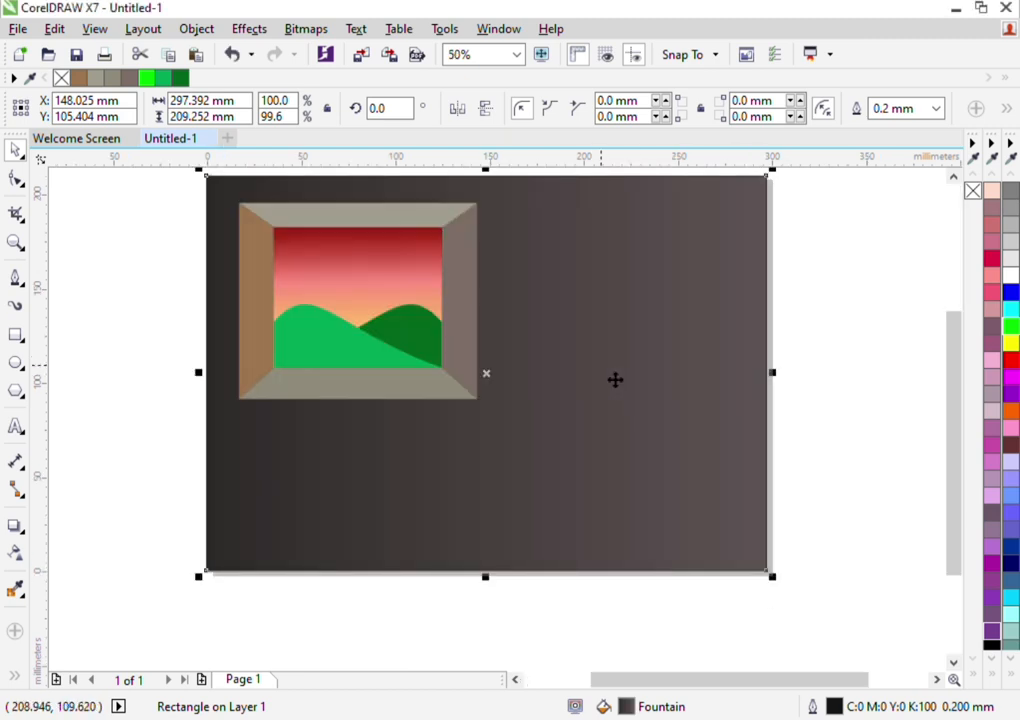
{"action": "left_click", "coordinate": [890, 446]}
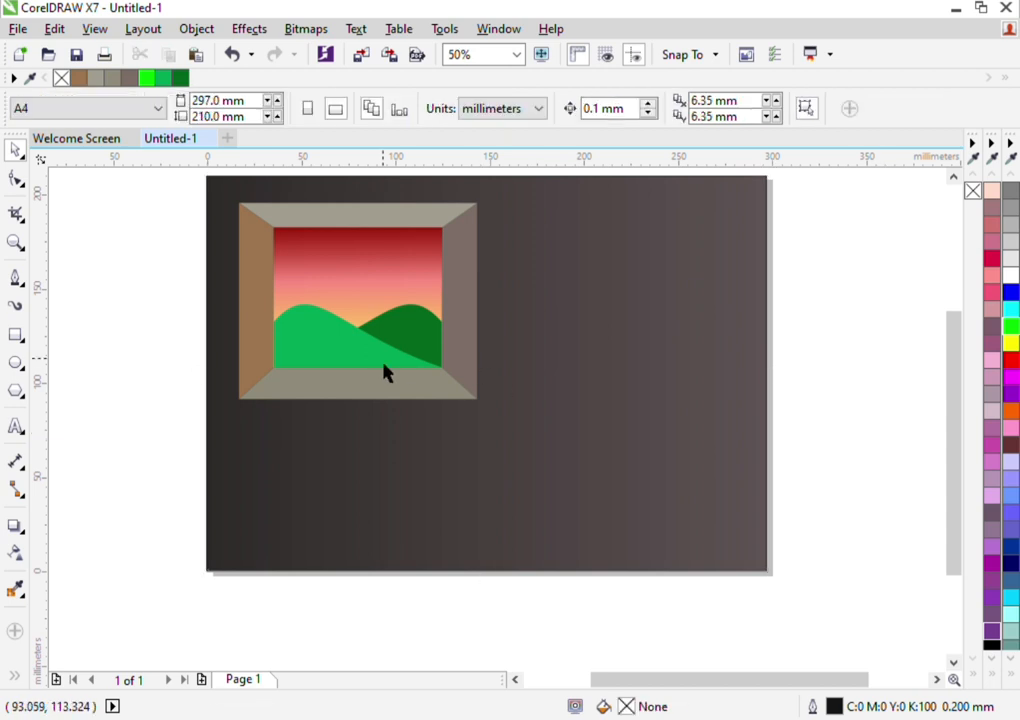
Draw a rectangle about 76.2 mm wide and 65.6 mm tall on the empty area to the right of the page
{"action": "scroll", "coordinate": [401, 321], "scroll_direction": "up", "scroll_amount": 1}
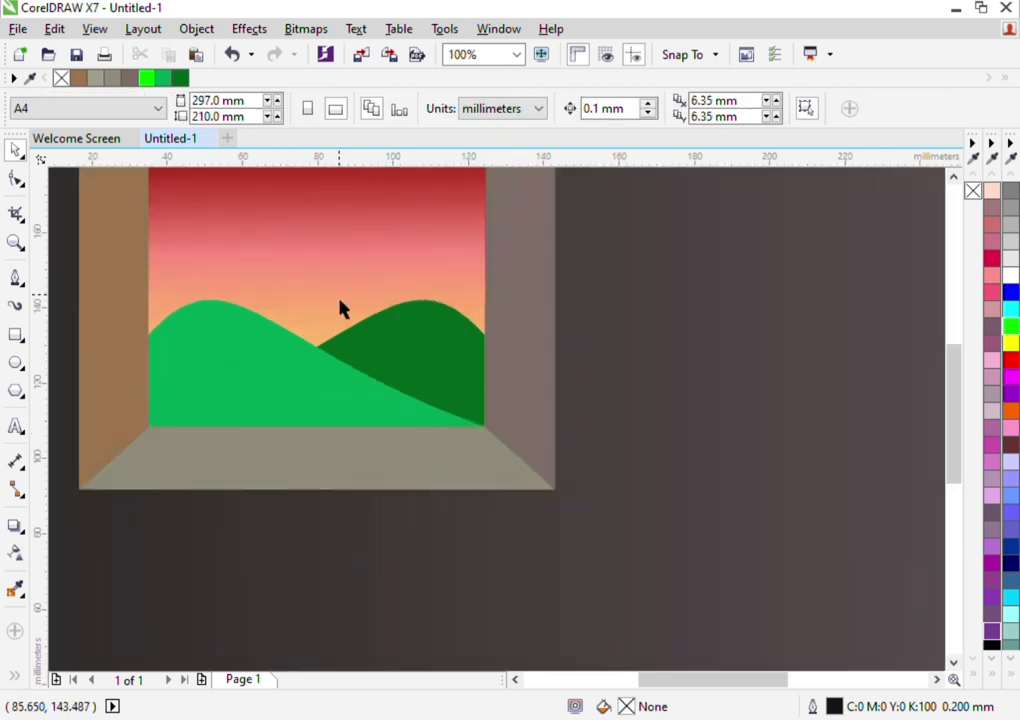
{"action": "left_click", "coordinate": [19, 340]}
{"action": "scroll", "coordinate": [96, 380], "scroll_direction": "down", "scroll_amount": 2}
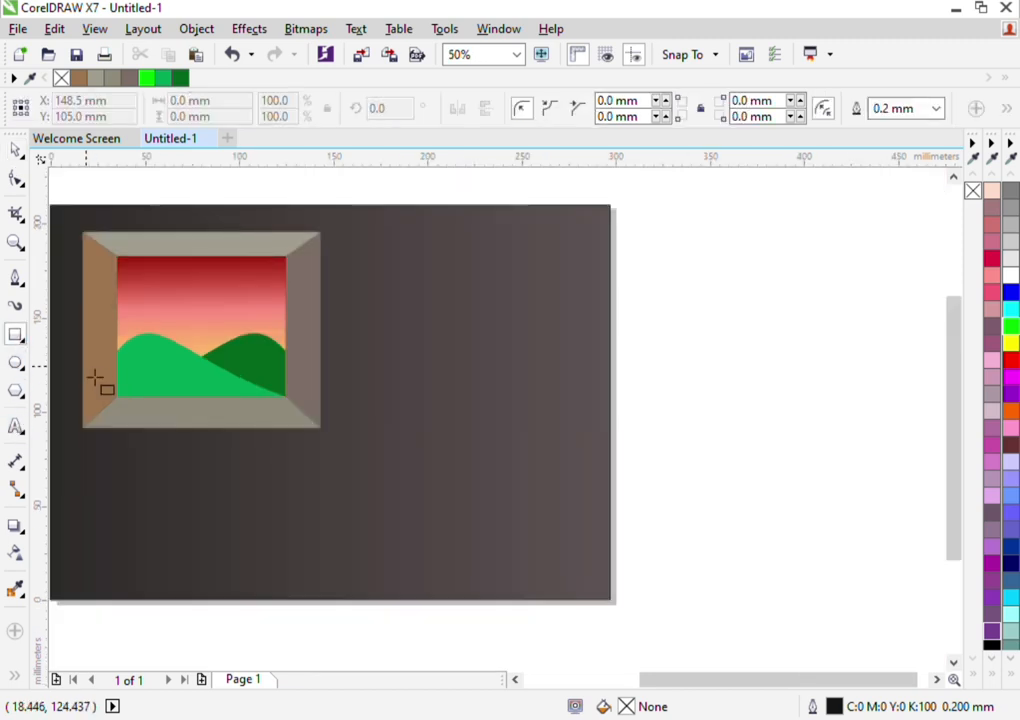
{"action": "left_click_drag", "start_coordinate": [724, 681], "coordinate": [776, 681]}
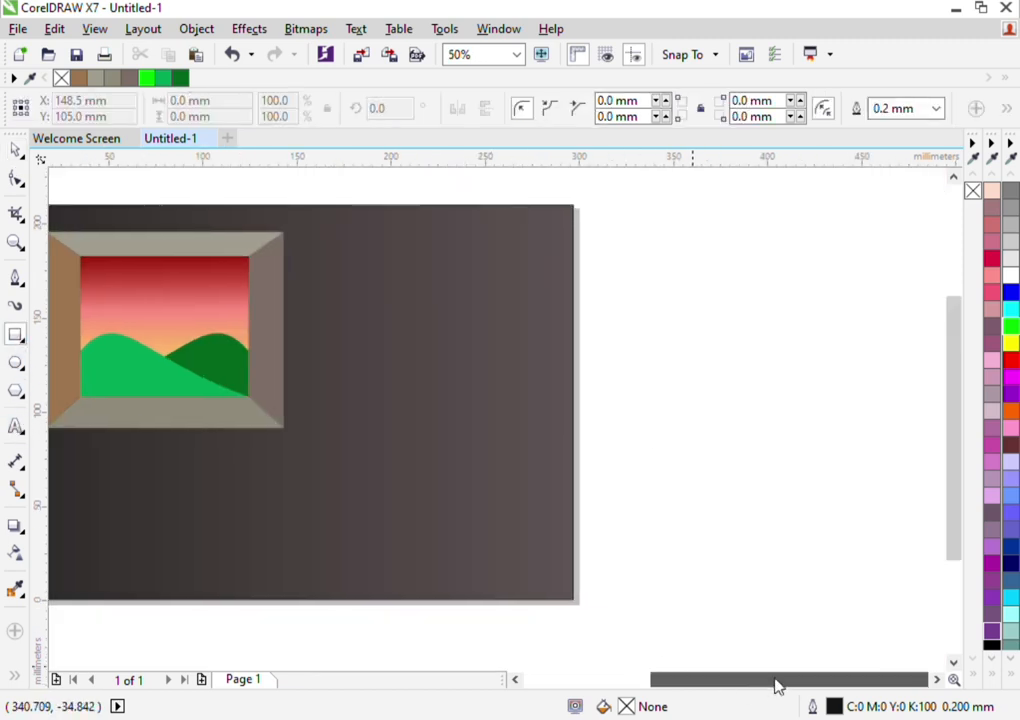
{"action": "mouse_move", "coordinate": [618, 417]}
{"action": "left_mouse_down"}
{"action": "mouse_move", "coordinate": [772, 540]}
{"action": "mouse_move", "coordinate": [763, 542]}
{"action": "left_mouse_up"}
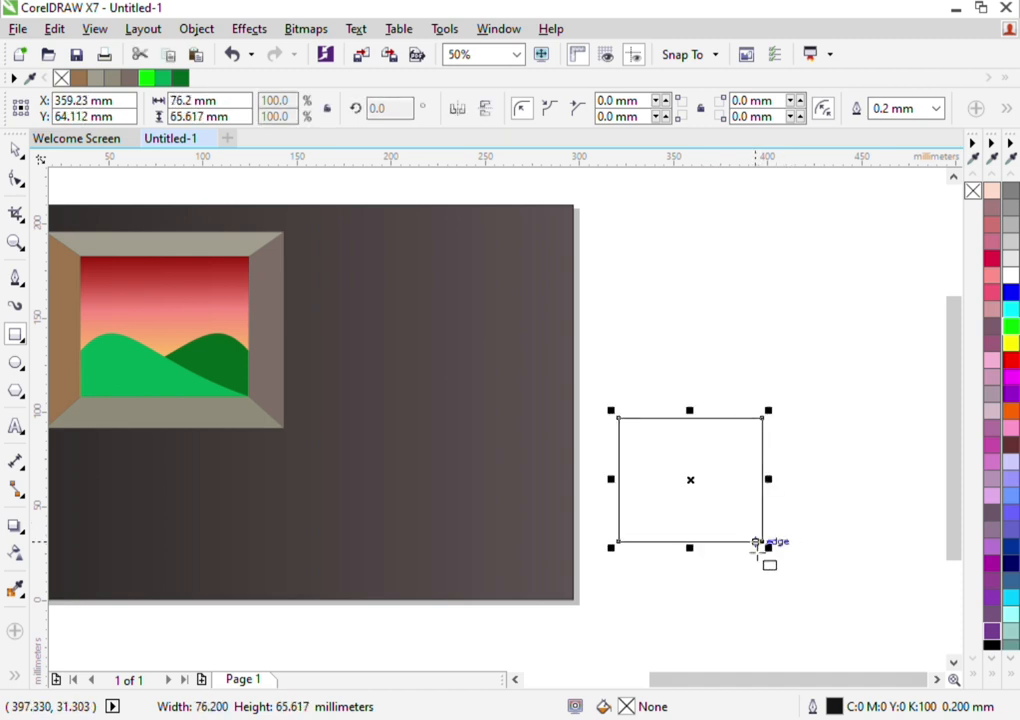
Move the new rectangle about 16 mm farther from the page and about 3 mm up
{"action": "left_click", "coordinate": [17, 150]}
{"action": "scroll", "coordinate": [836, 485], "scroll_direction": "down", "scroll_amount": 2}
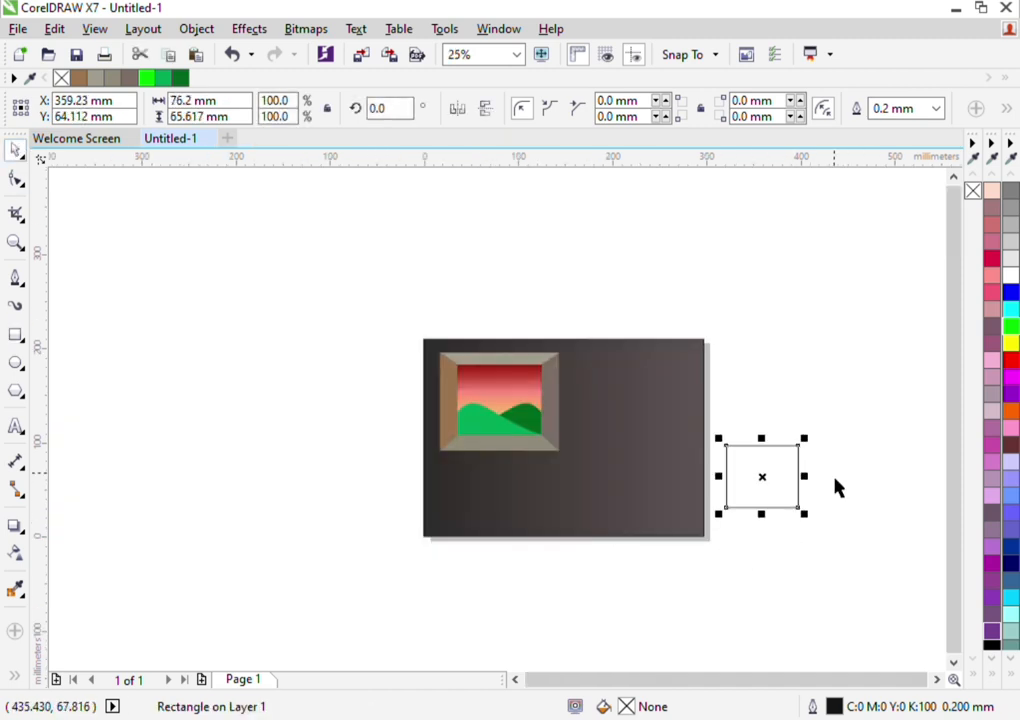
{"action": "scroll", "coordinate": [836, 485], "scroll_direction": "up", "scroll_amount": 2}
{"action": "scroll", "coordinate": [835, 479], "scroll_direction": "up", "scroll_amount": 1}
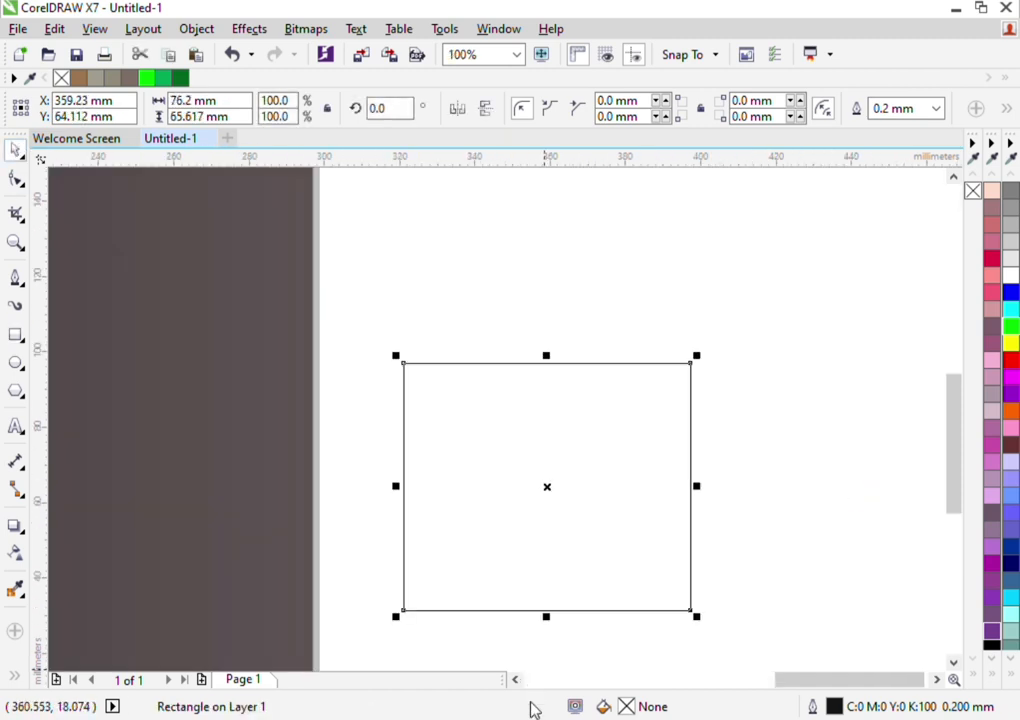
{"action": "left_click", "coordinate": [938, 681]}
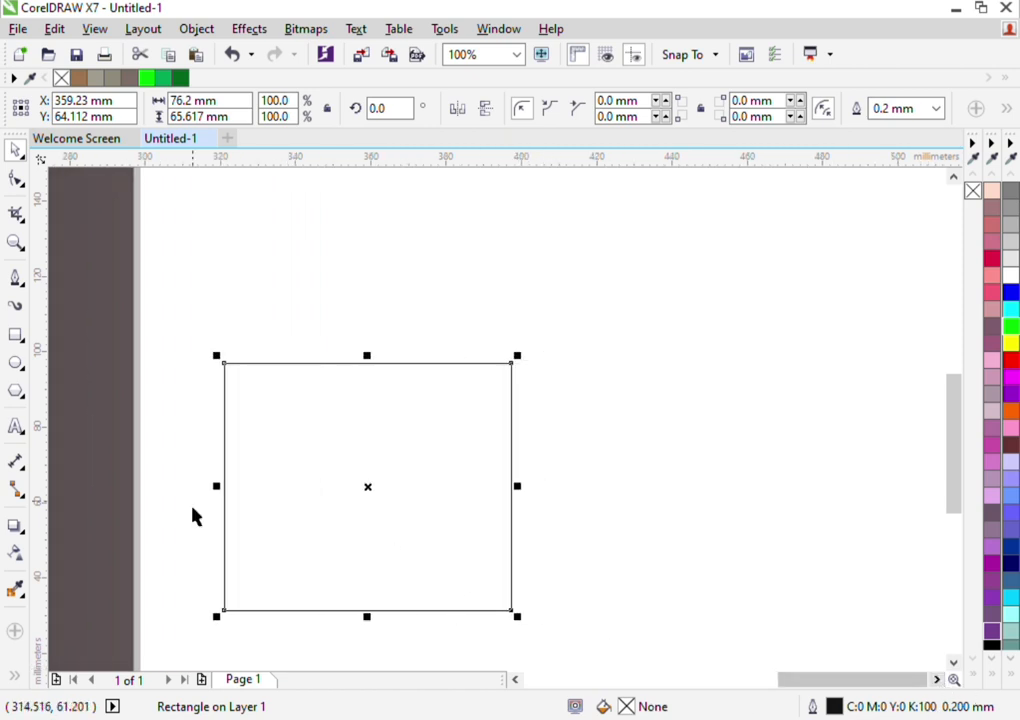
{"action": "left_click_drag", "start_coordinate": [304, 518], "coordinate": [364, 506]}
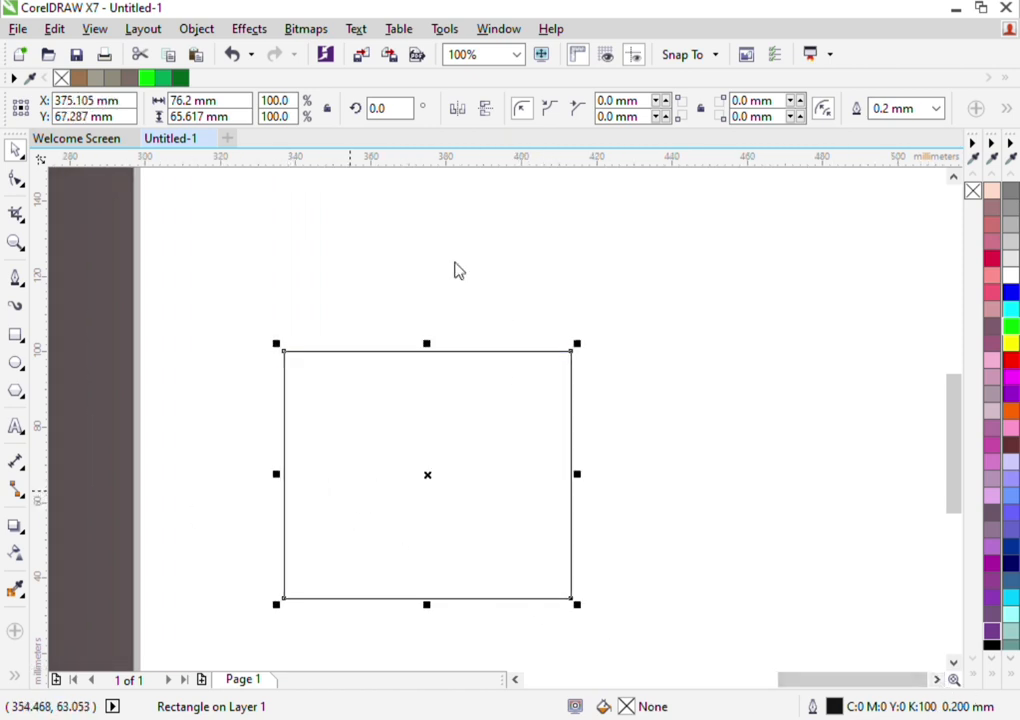
Convert the rectangle to curves and pull its two lower corners and upper-right corner inward to form a symmetrical, downward-tapering pot shape
{"action": "key", "text": "ctrl+q"}
{"action": "key", "text": "F10"}
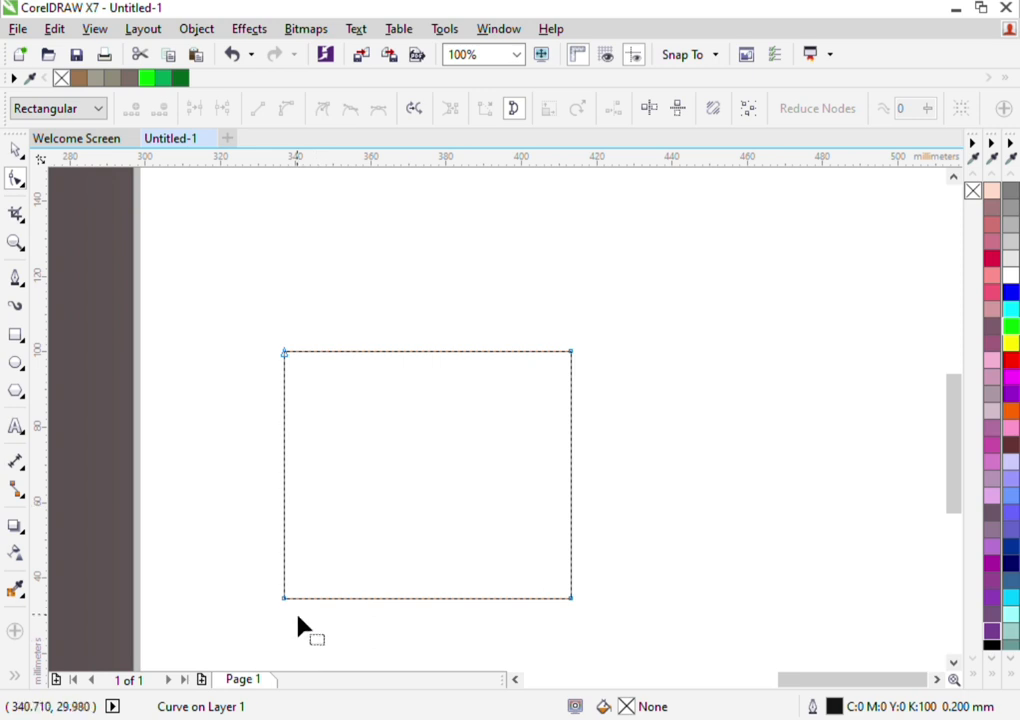
{"action": "left_click_drag", "start_coordinate": [284, 599], "coordinate": [353, 598]}
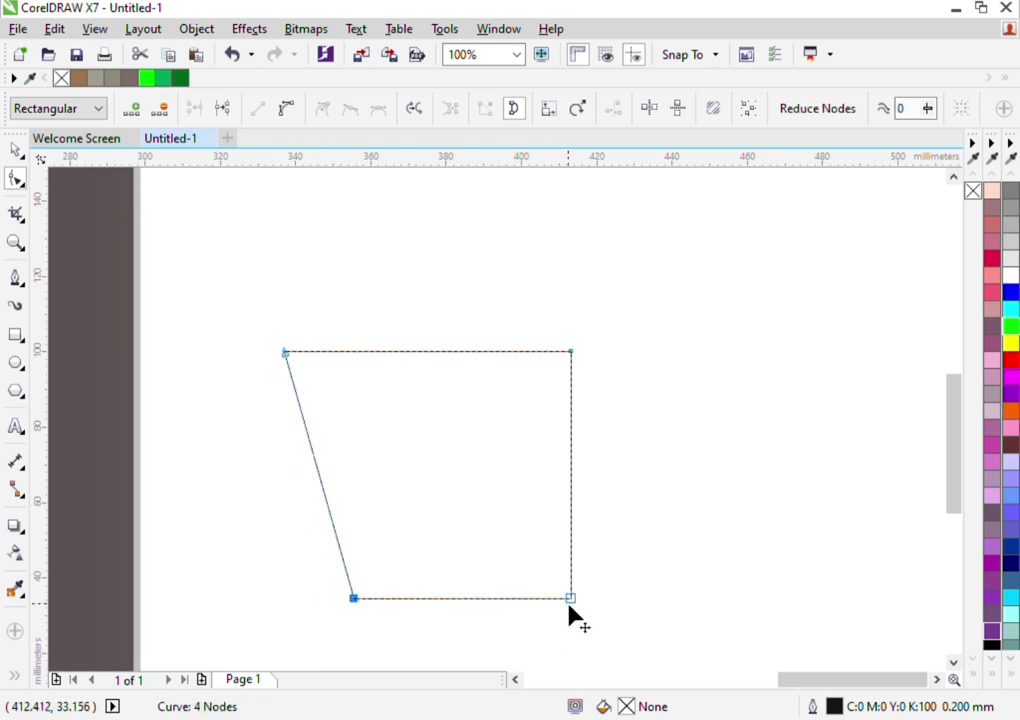
{"action": "left_click_drag", "start_coordinate": [570, 599], "coordinate": [480, 599]}
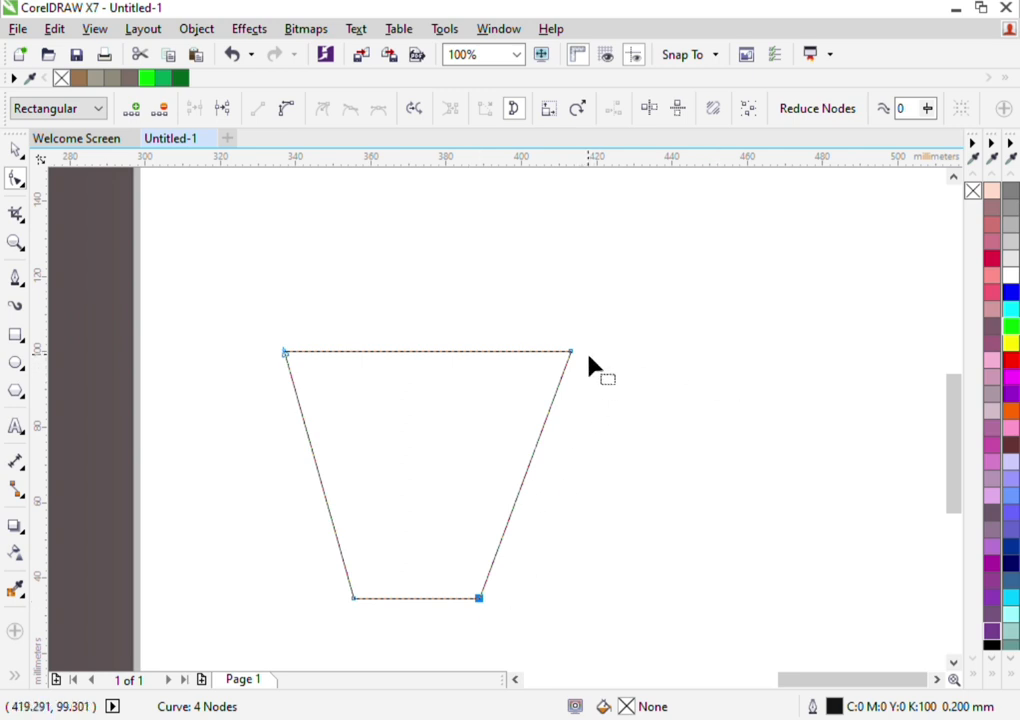
{"action": "left_click_drag", "start_coordinate": [570, 352], "coordinate": [548, 353]}
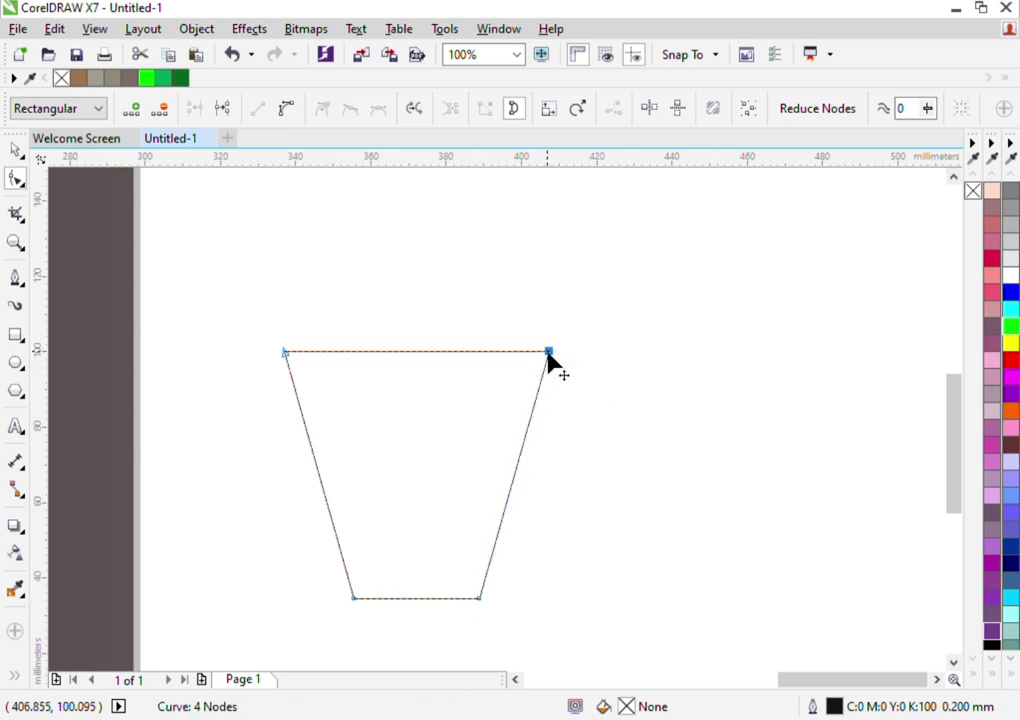
{"action": "left_click", "coordinate": [610, 432]}
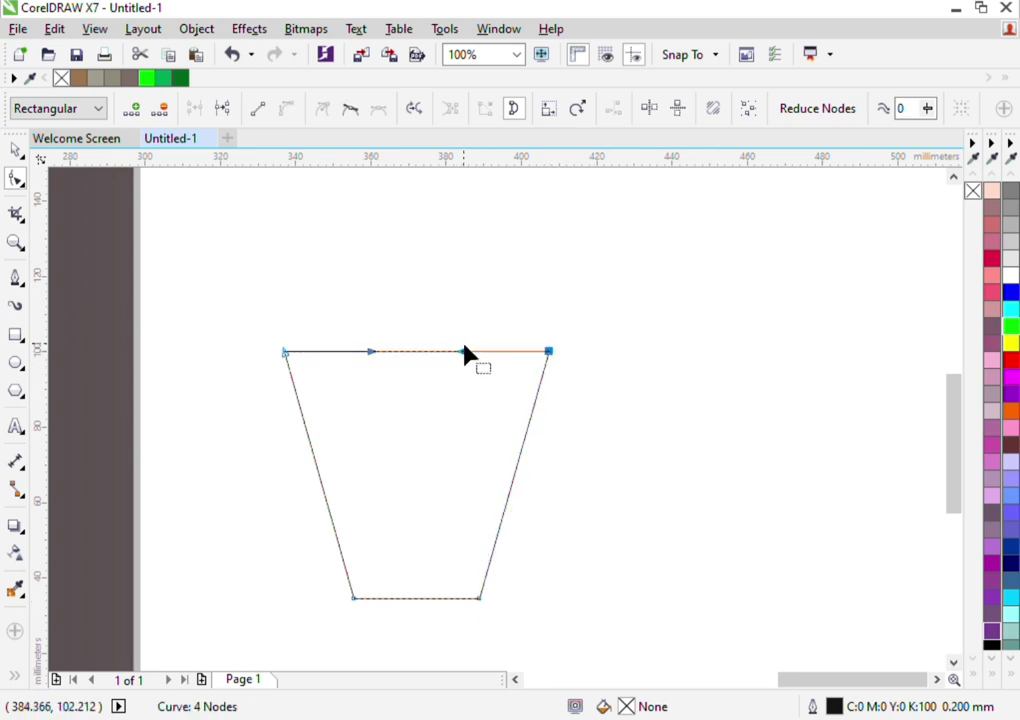
Curve the pot's upper edge downward, then shift its lower-right corner slightly outward and bow the right side outward
{"action": "left_click_drag", "start_coordinate": [464, 356], "coordinate": [467, 373]}
{"action": "left_click_drag", "start_coordinate": [376, 356], "coordinate": [371, 370]}
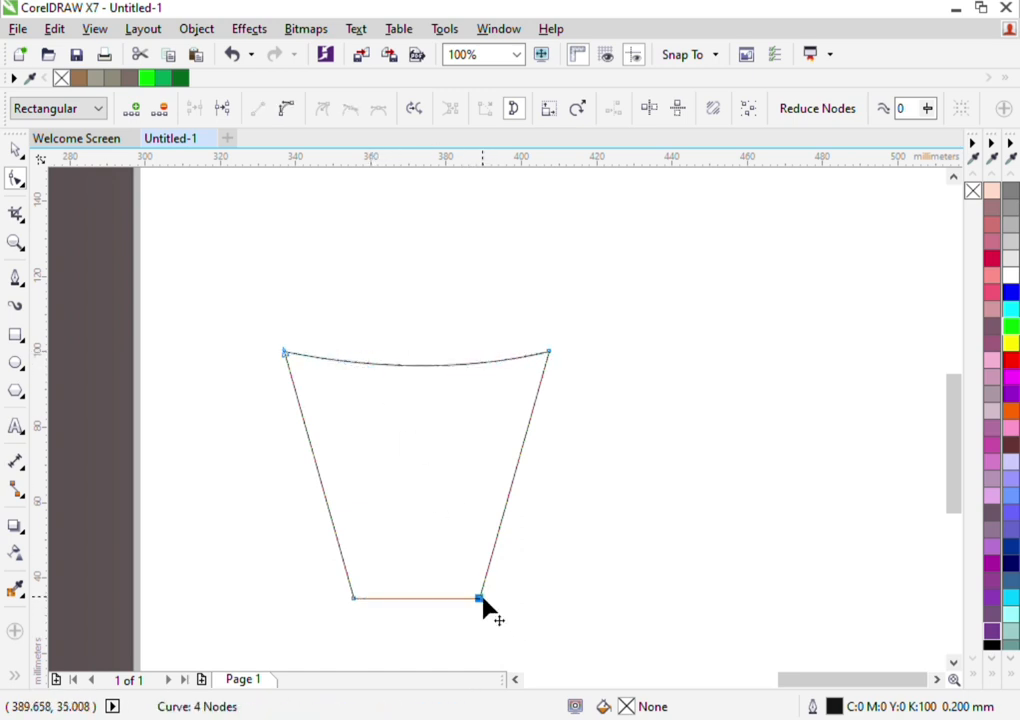
{"action": "left_click_drag", "start_coordinate": [482, 604], "coordinate": [494, 604]}
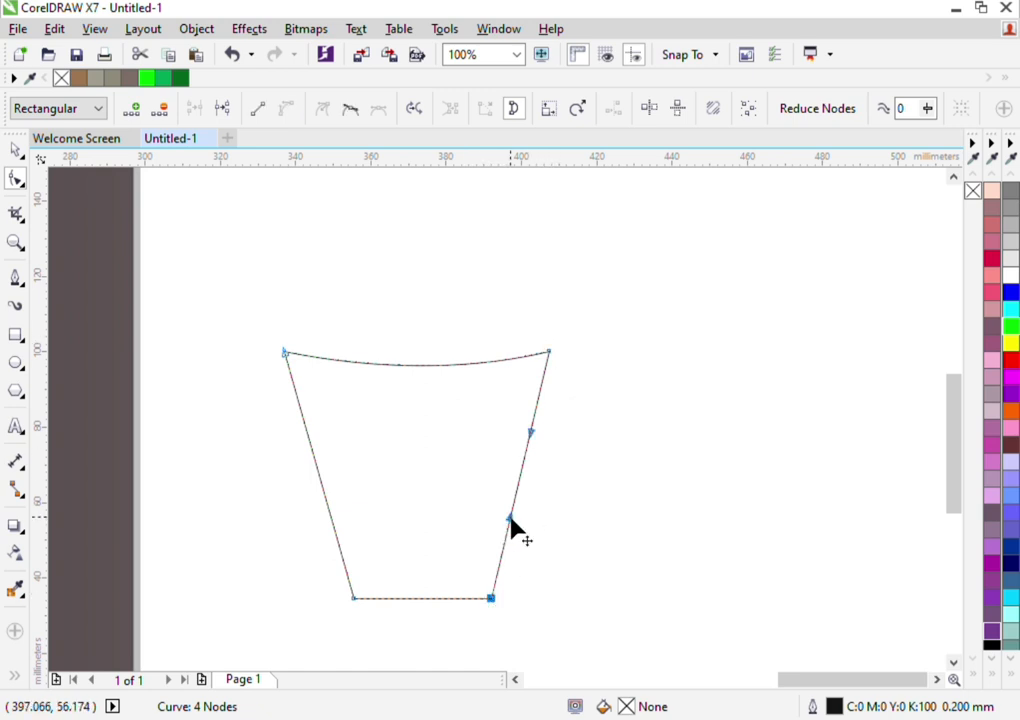
{"action": "mouse_move", "coordinate": [510, 518]}
{"action": "left_mouse_down"}
{"action": "mouse_move", "coordinate": [522, 524]}
{"action": "mouse_move", "coordinate": [513, 521]}
{"action": "left_mouse_up"}
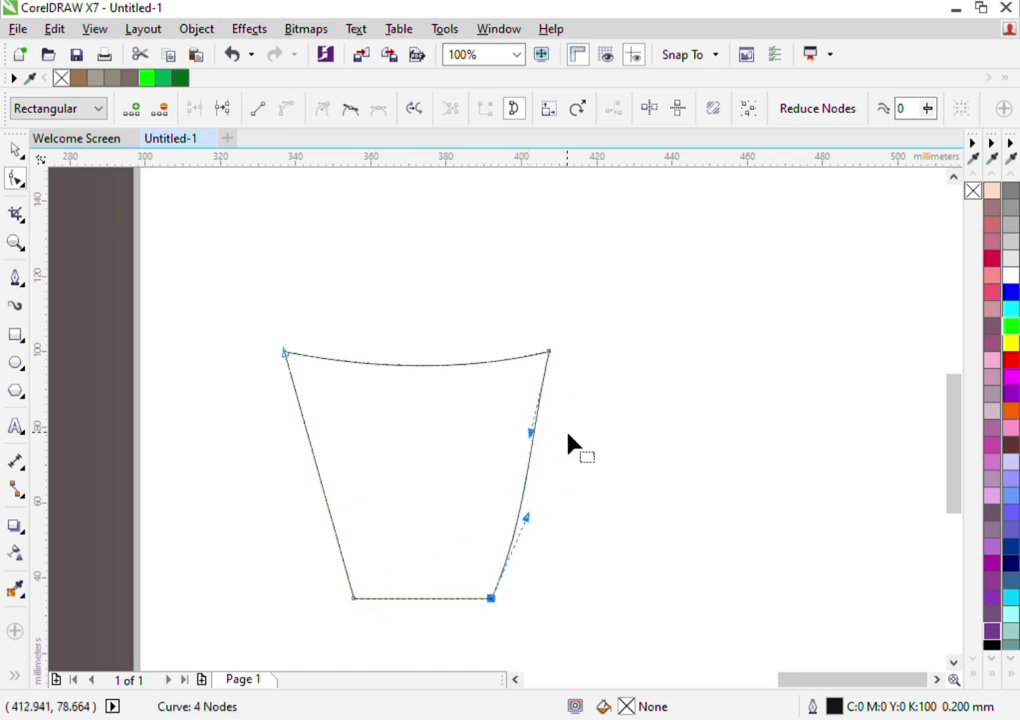
{"action": "left_click_drag", "start_coordinate": [531, 433], "coordinate": [548, 437]}
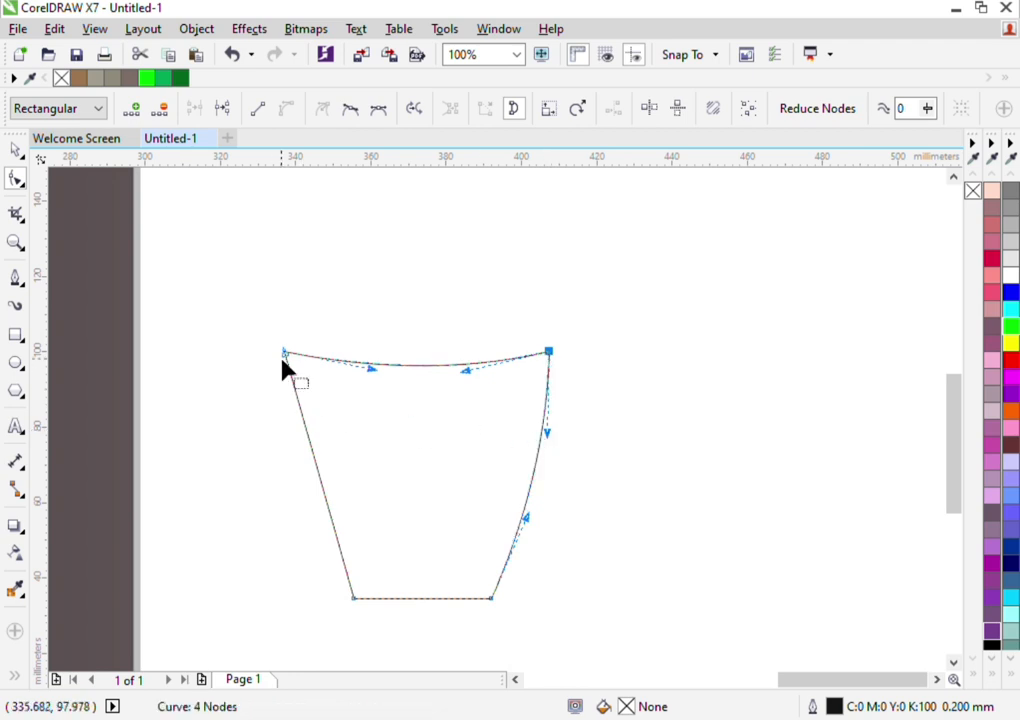
Bow the pot's left side outward to mirror the curved right side
{"action": "left_click", "coordinate": [285, 355]}
{"action": "left_click", "coordinate": [326, 500]}
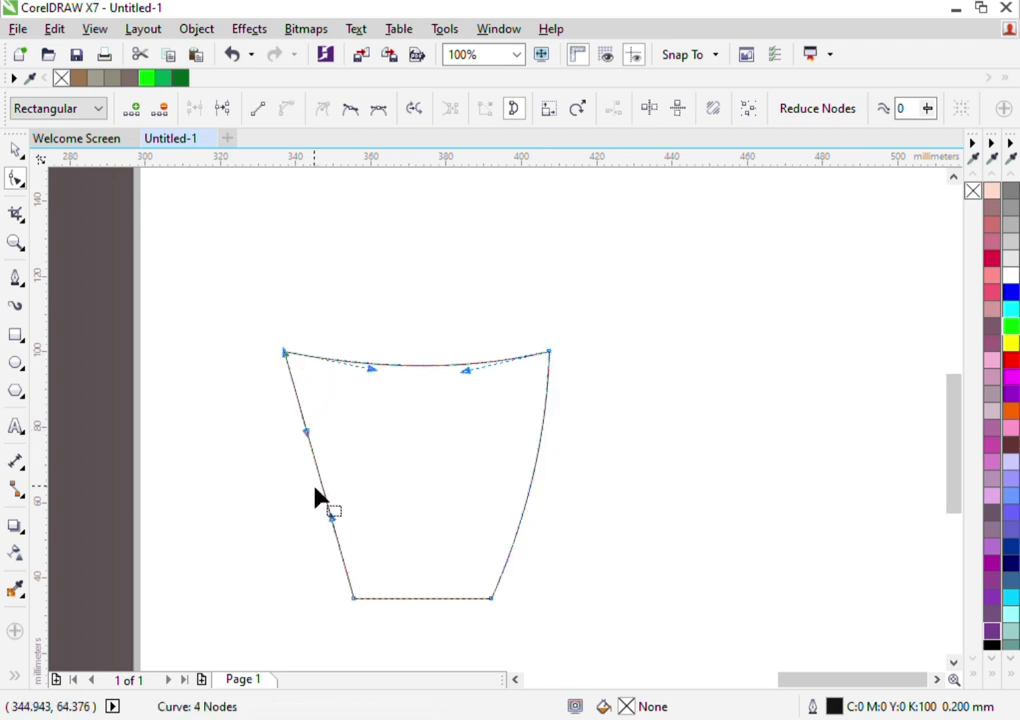
{"action": "left_click_drag", "start_coordinate": [306, 434], "coordinate": [284, 437]}
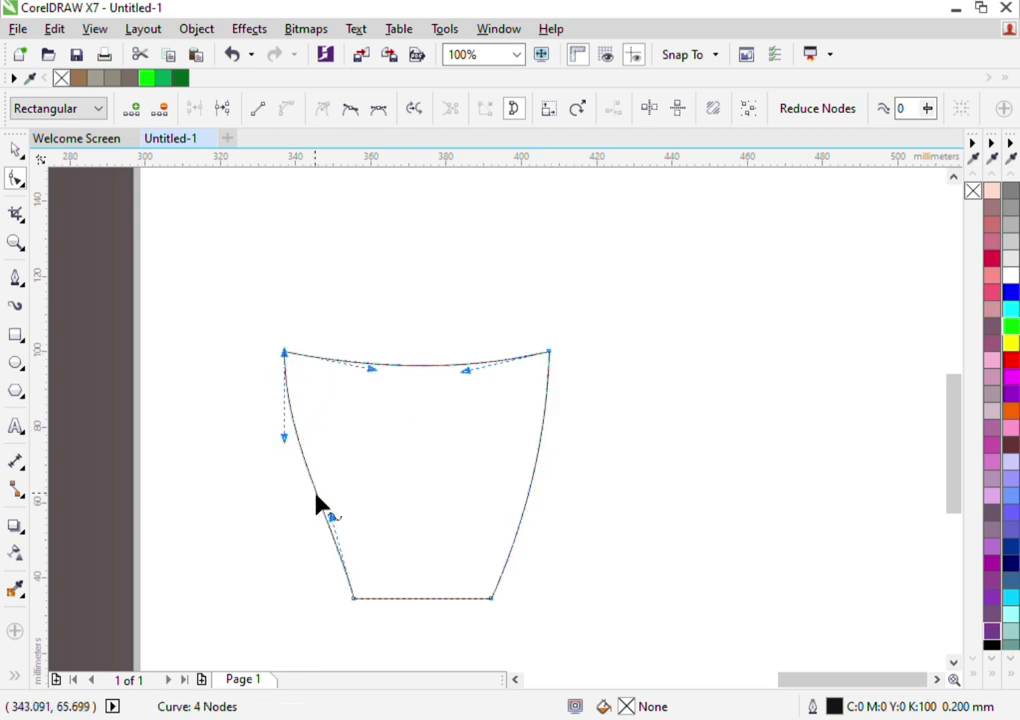
{"action": "left_click_drag", "start_coordinate": [336, 521], "coordinate": [311, 538]}
{"action": "left_click", "coordinate": [355, 594]}
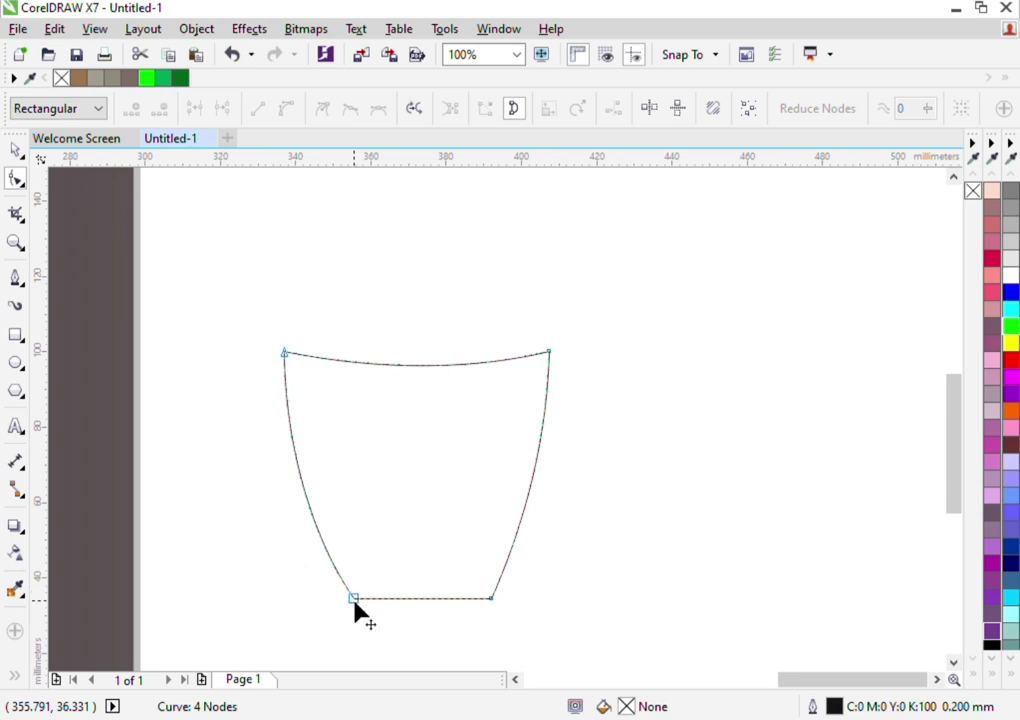
Curve the pot's base edge slightly downward and finish the node editing
{"action": "left_click", "coordinate": [354, 599]}
{"action": "left_click", "coordinate": [449, 340]}
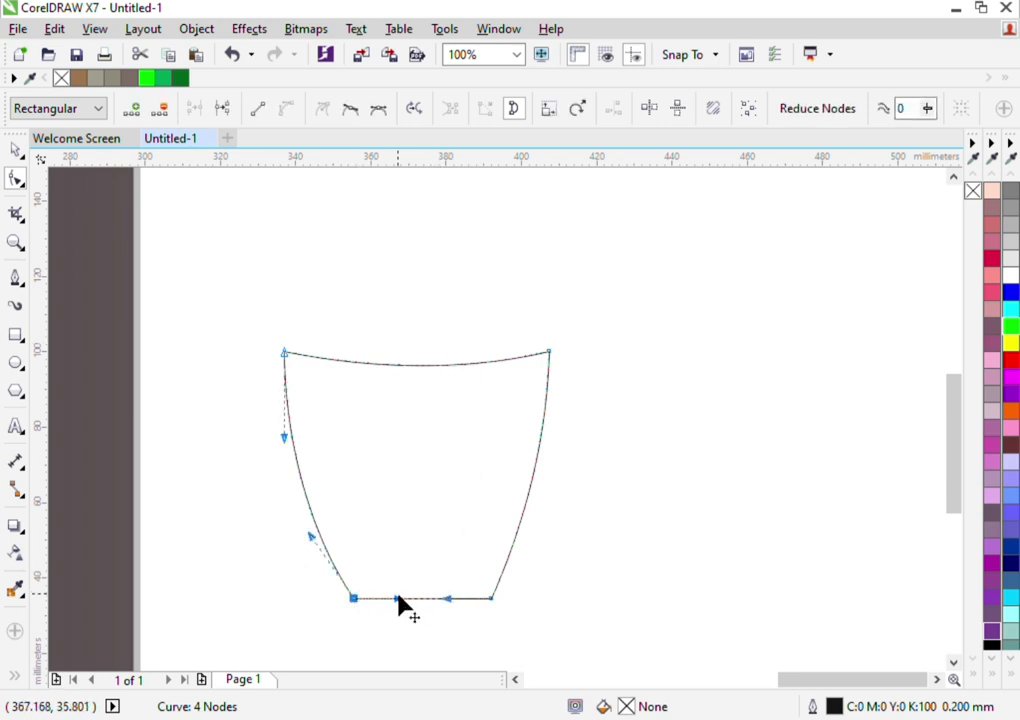
{"action": "left_click_drag", "start_coordinate": [401, 603], "coordinate": [448, 604]}
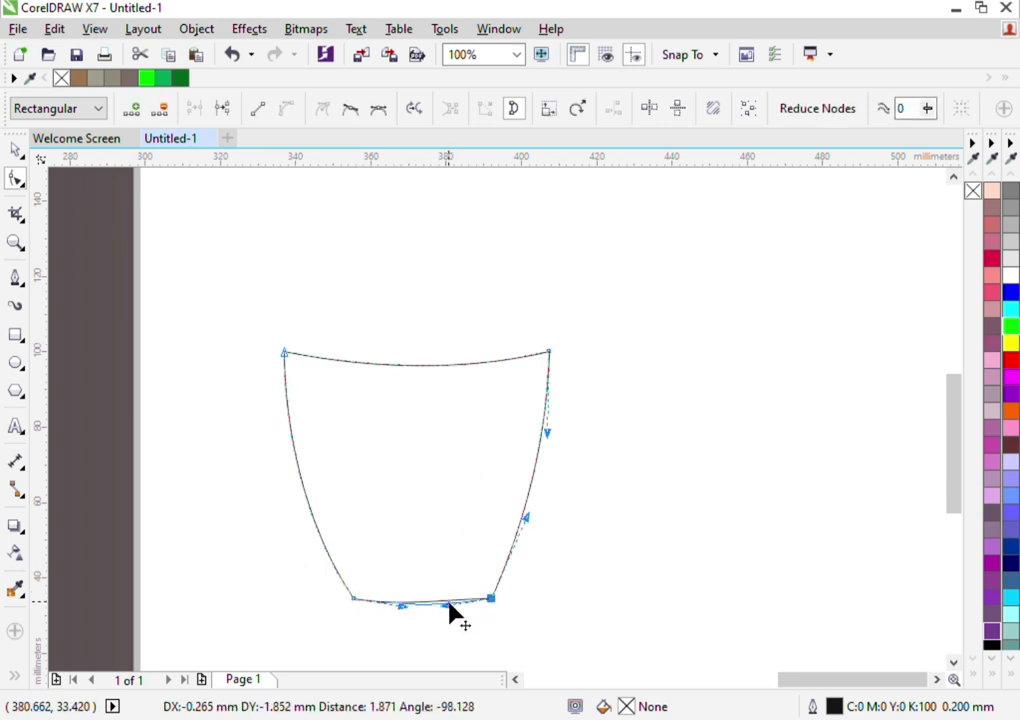
{"action": "left_click", "coordinate": [15, 149]}
{"action": "left_click", "coordinate": [190, 254]}
{"action": "left_click", "coordinate": [371, 474]}
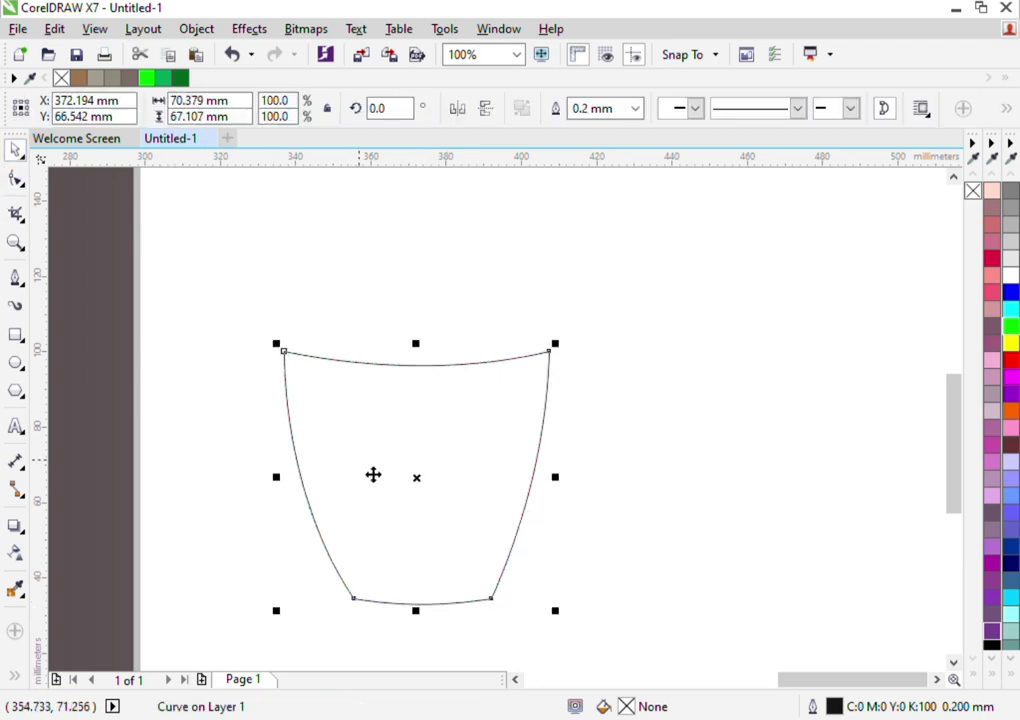
{"action": "left_click", "coordinate": [627, 458]}
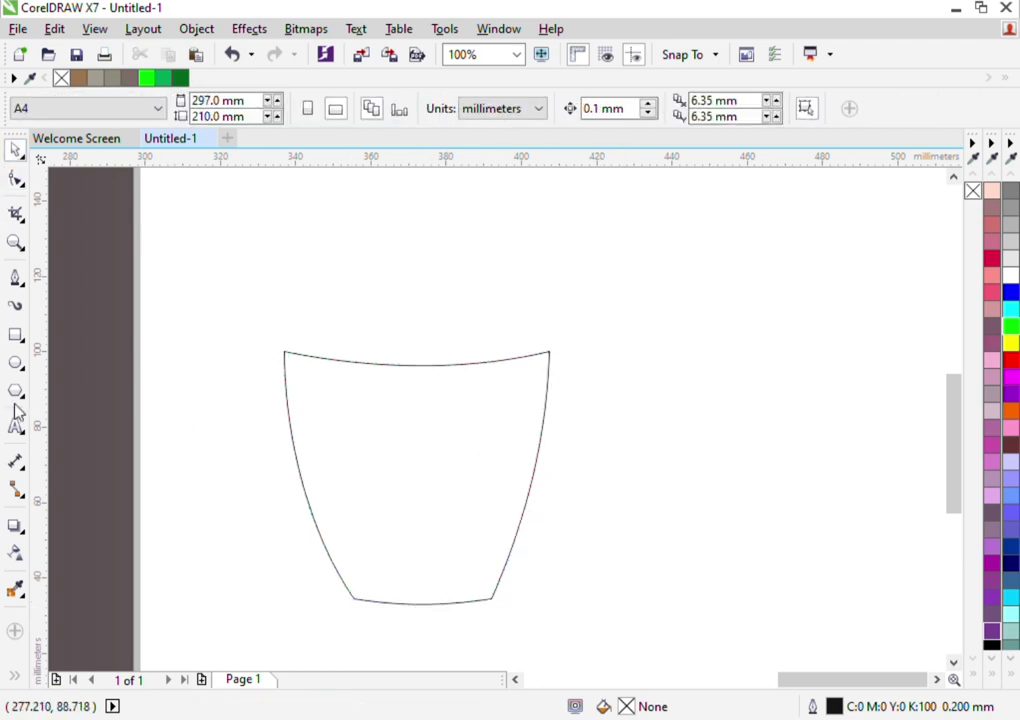
Draw a flat ellipse about 70.3 mm wide and 8.2 mm tall over the pot's upper edge
{"action": "left_click", "coordinate": [15, 362]}
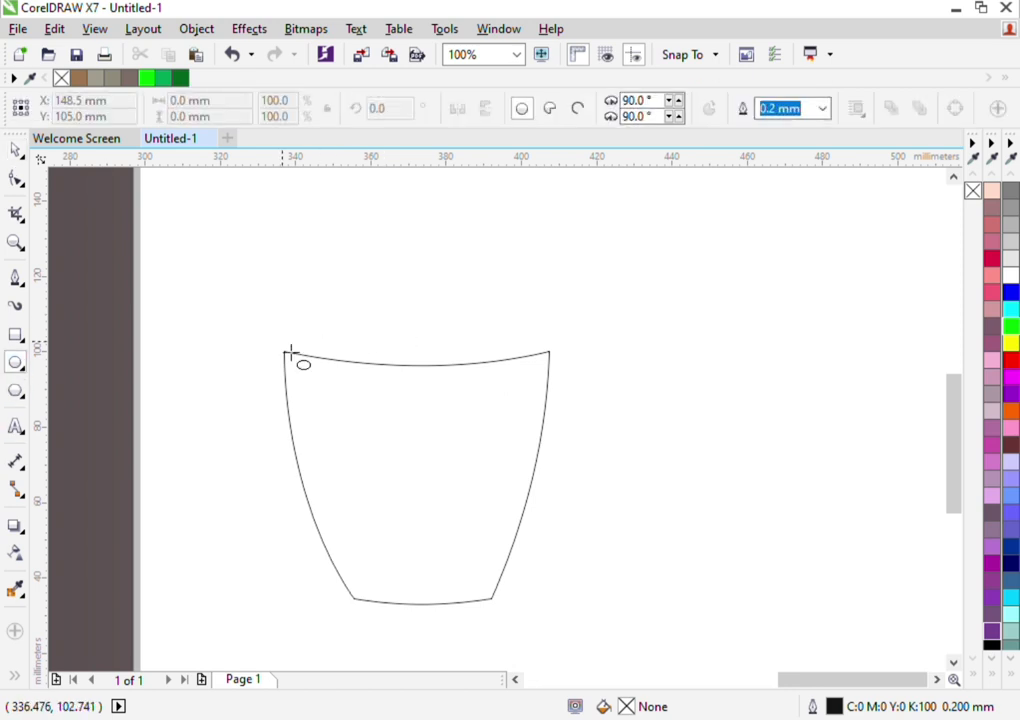
{"action": "left_click_drag", "start_coordinate": [287, 355], "coordinate": [553, 357]}
{"action": "left_click", "coordinate": [317, 326]}
{"action": "left_click_drag", "start_coordinate": [293, 340], "coordinate": [555, 370]}
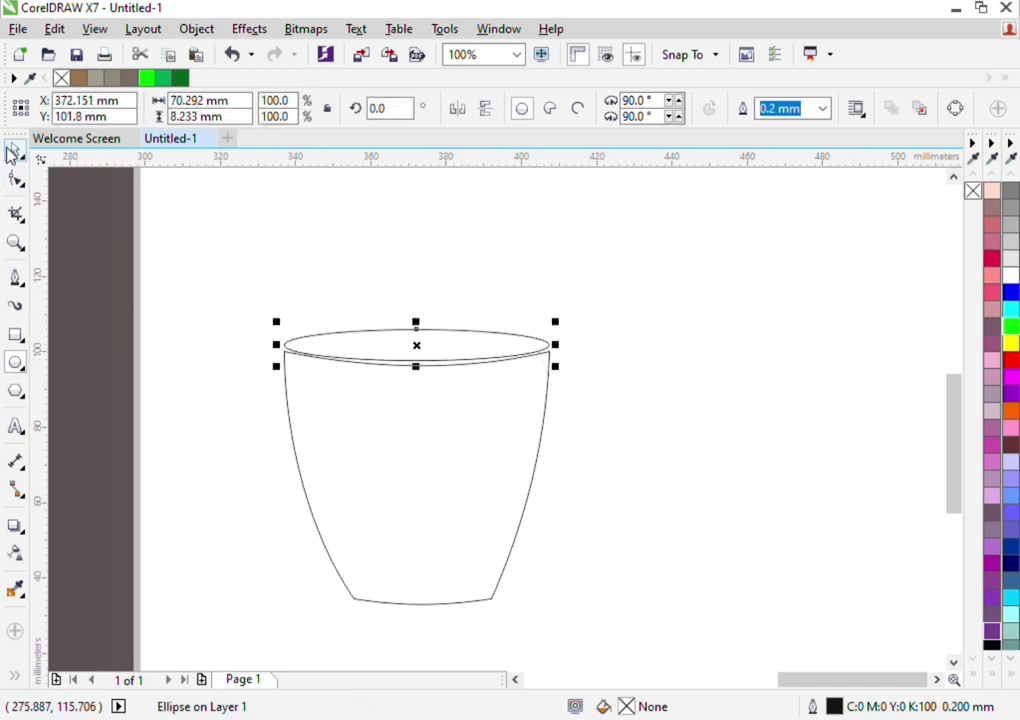
Narrow the ellipse to about 68.9 mm and move it about 1.2 mm right and 1.1 mm down onto the pot's rim
{"action": "scroll", "coordinate": [405, 369], "scroll_direction": "up", "scroll_amount": 1}
{"action": "scroll", "coordinate": [405, 369], "scroll_direction": "down", "scroll_amount": 1}
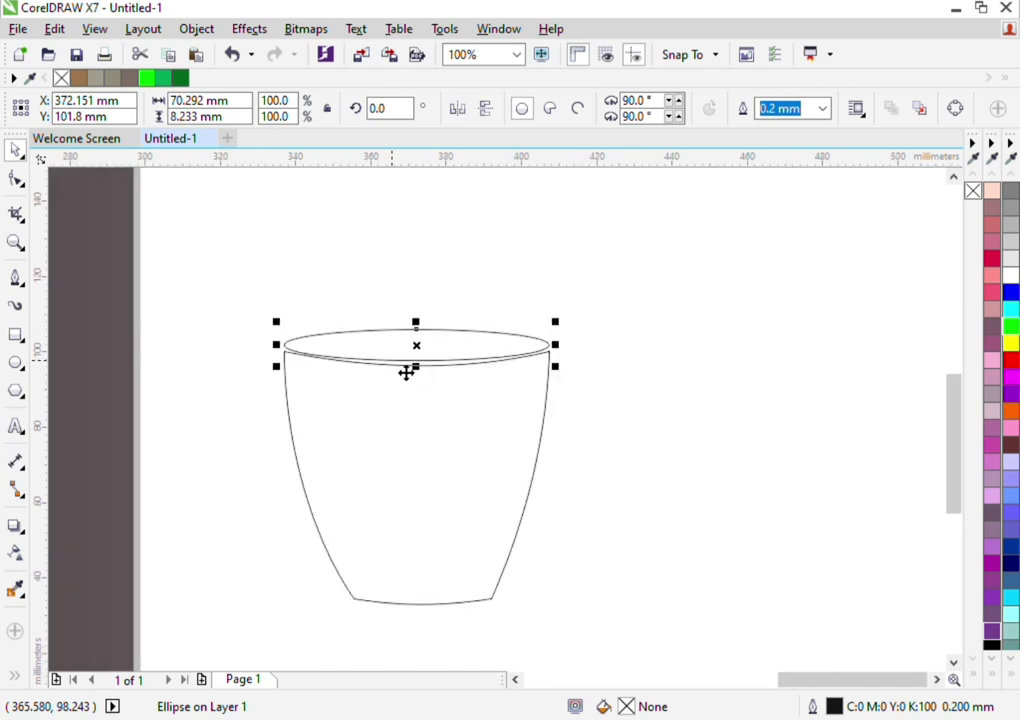
{"action": "scroll", "coordinate": [405, 371], "scroll_direction": "up", "scroll_amount": 2}
{"action": "scroll", "coordinate": [405, 371], "scroll_direction": "down", "scroll_amount": 1}
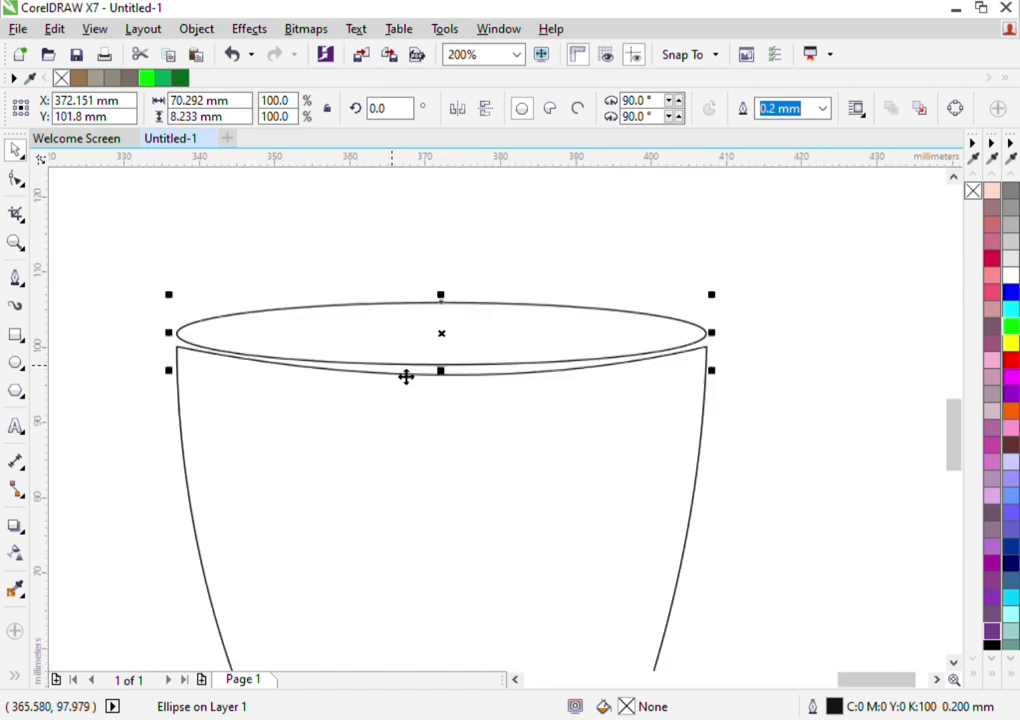
{"action": "left_click_drag", "start_coordinate": [726, 350], "coordinate": [702, 350]}
{"action": "left_click_drag", "start_coordinate": [187, 351], "coordinate": [189, 349]}
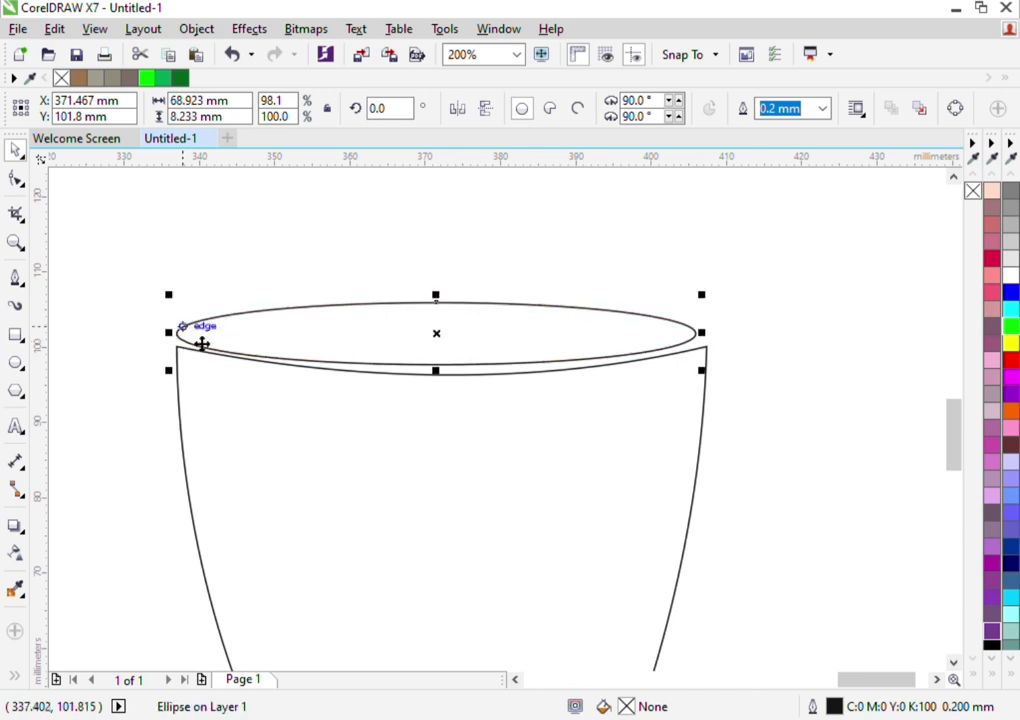
{"action": "key", "text": "Escape"}
{"action": "left_click_drag", "start_coordinate": [434, 347], "coordinate": [443, 354]}
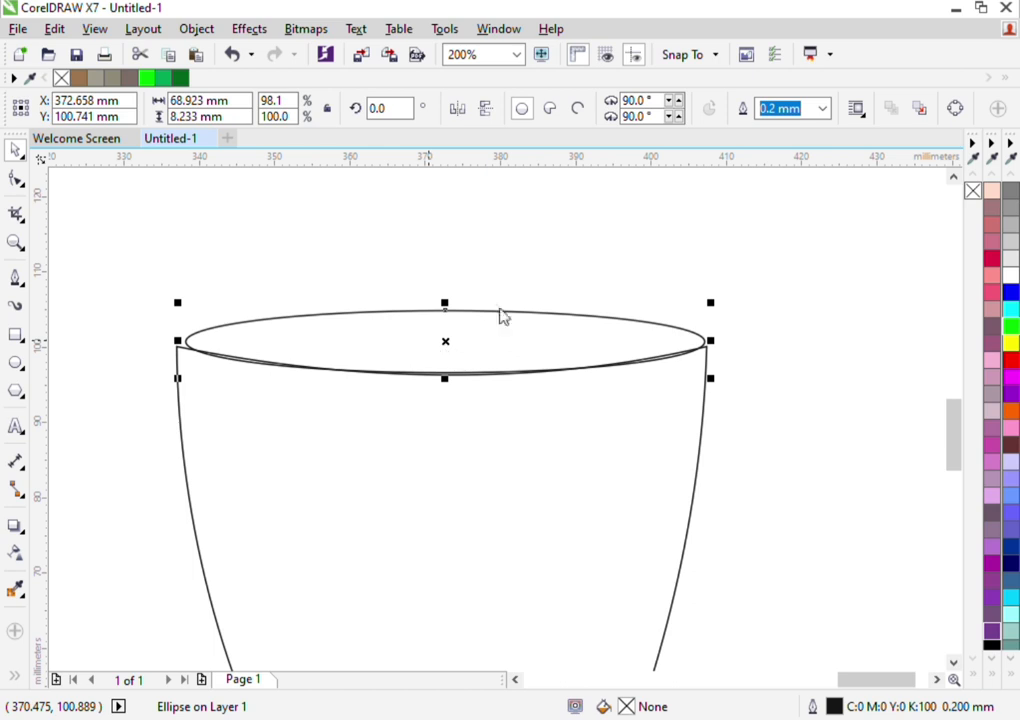
Convert the ellipse to curves and fit its right node and lower handle to the pot's upper-right corner and rim curve
{"action": "key", "text": "ctrl+q"}
{"action": "double_click", "coordinate": [397, 345]}
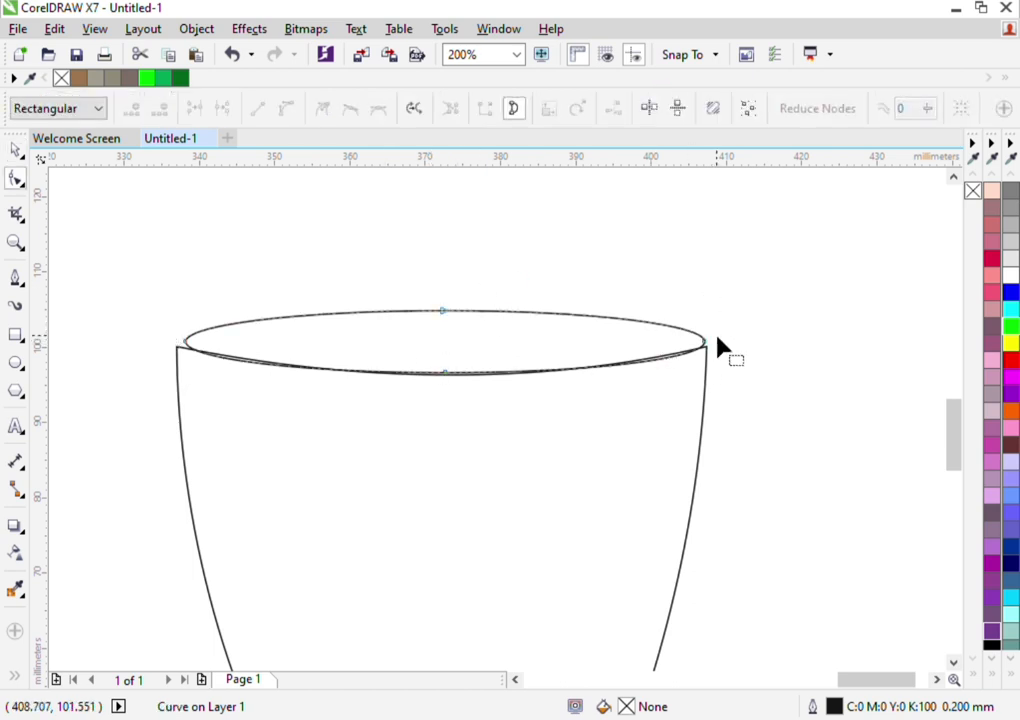
{"action": "scroll", "coordinate": [717, 345], "scroll_direction": "up", "scroll_amount": 2}
{"action": "left_click_drag", "start_coordinate": [674, 382], "coordinate": [590, 418]}
{"action": "scroll", "coordinate": [649, 398], "scroll_direction": "down", "scroll_amount": 1}
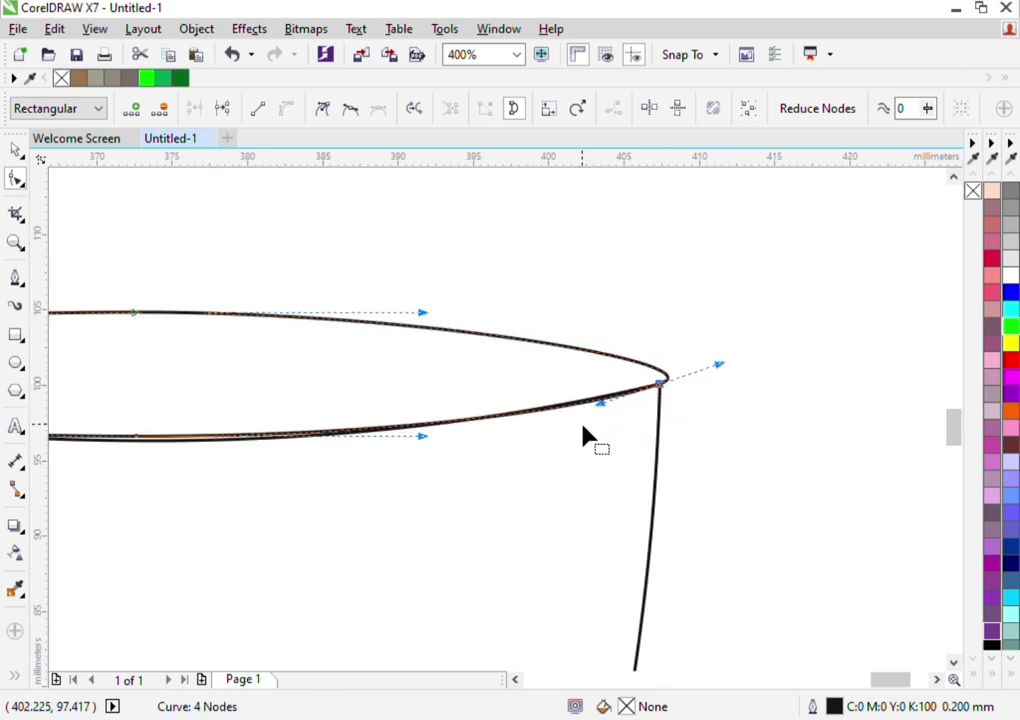
Move the ellipse's left node onto the pot's upper-left corner and align its lower handle with the rim curve
{"action": "scroll", "coordinate": [583, 433], "scroll_direction": "down", "scroll_amount": 1}
{"action": "scroll", "coordinate": [88, 405], "scroll_direction": "up", "scroll_amount": 2}
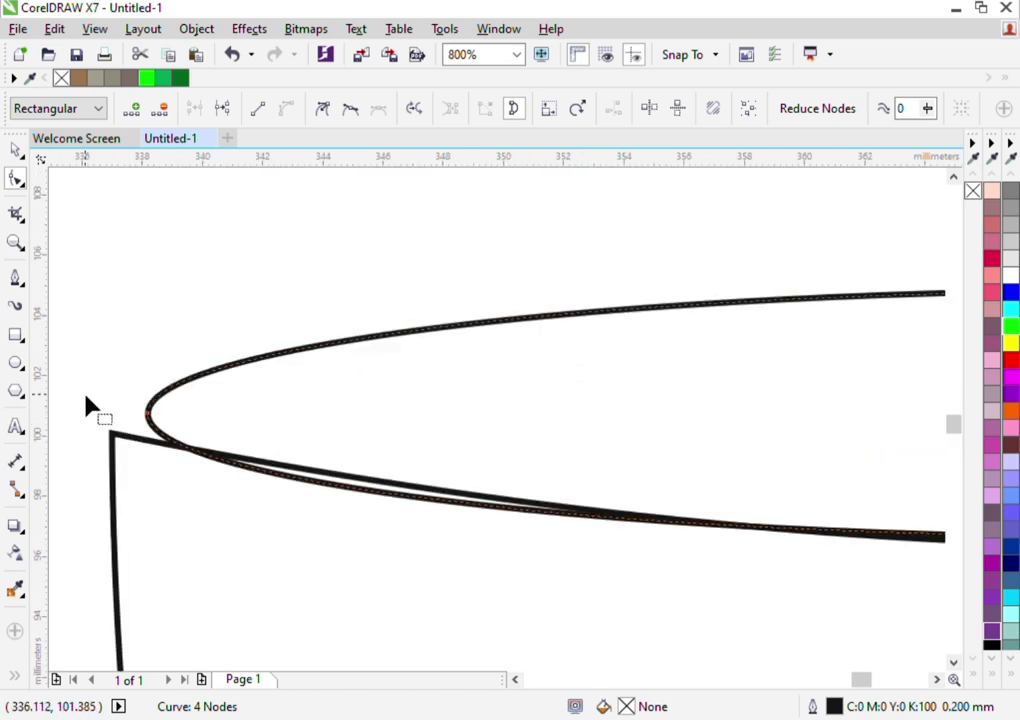
{"action": "left_click", "coordinate": [150, 417]}
{"action": "left_click_drag", "start_coordinate": [150, 417], "coordinate": [112, 434]}
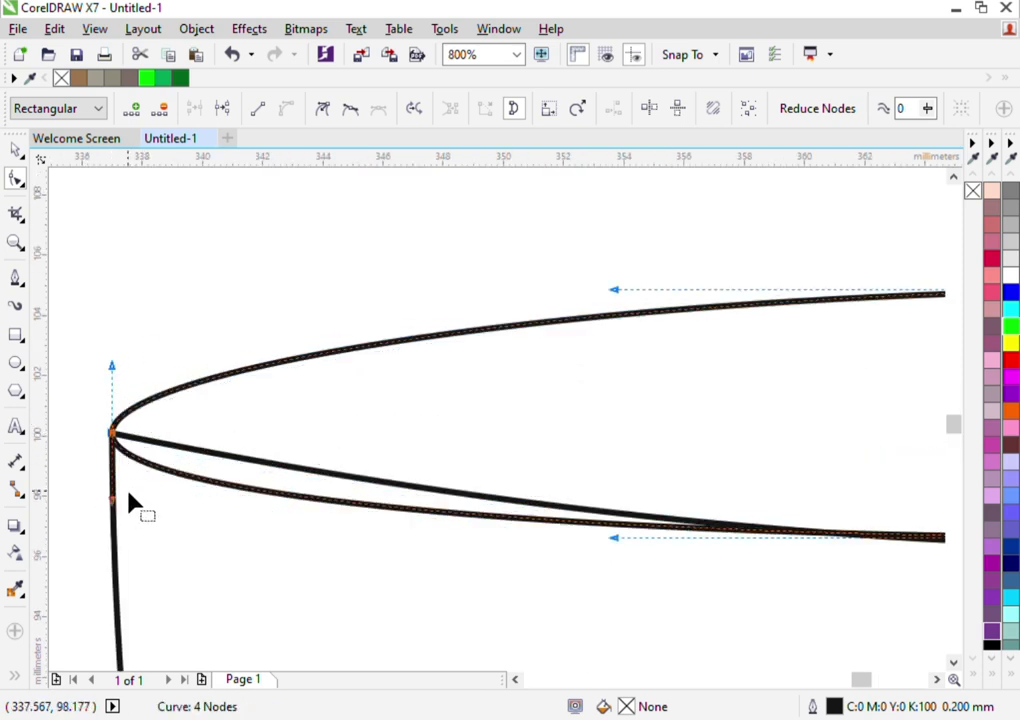
{"action": "left_click_drag", "start_coordinate": [116, 503], "coordinate": [216, 468]}
{"action": "scroll", "coordinate": [226, 472], "scroll_direction": "down", "scroll_amount": 1}
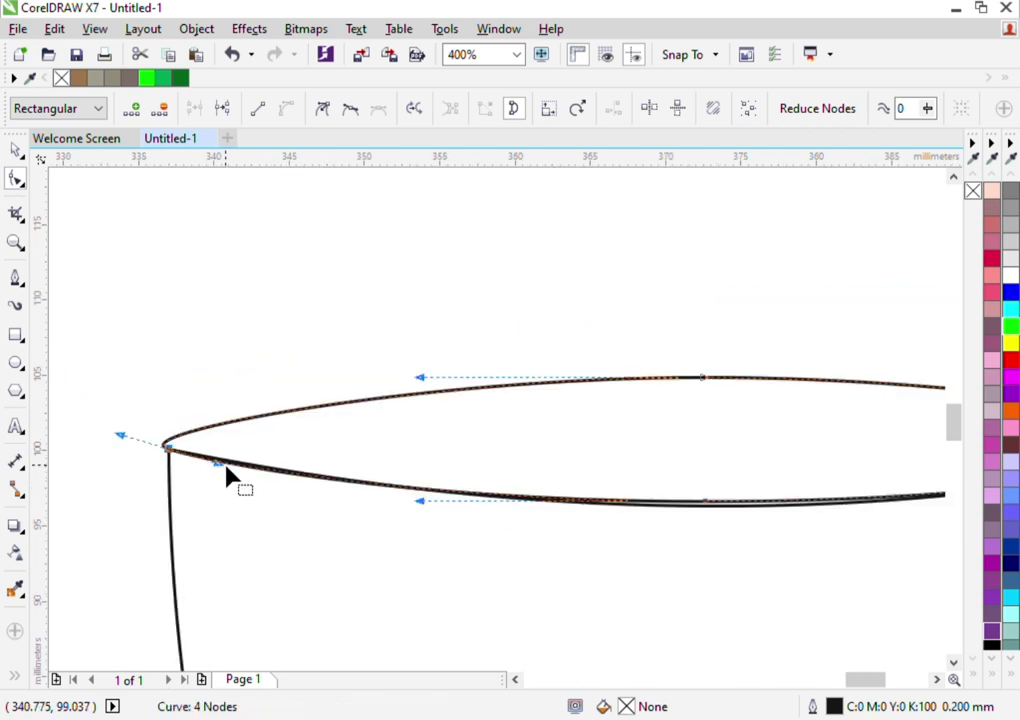
Lower the ellipse's bottom-centre node onto the pot's curved upper edge
{"action": "scroll", "coordinate": [750, 508], "scroll_direction": "up", "scroll_amount": 2}
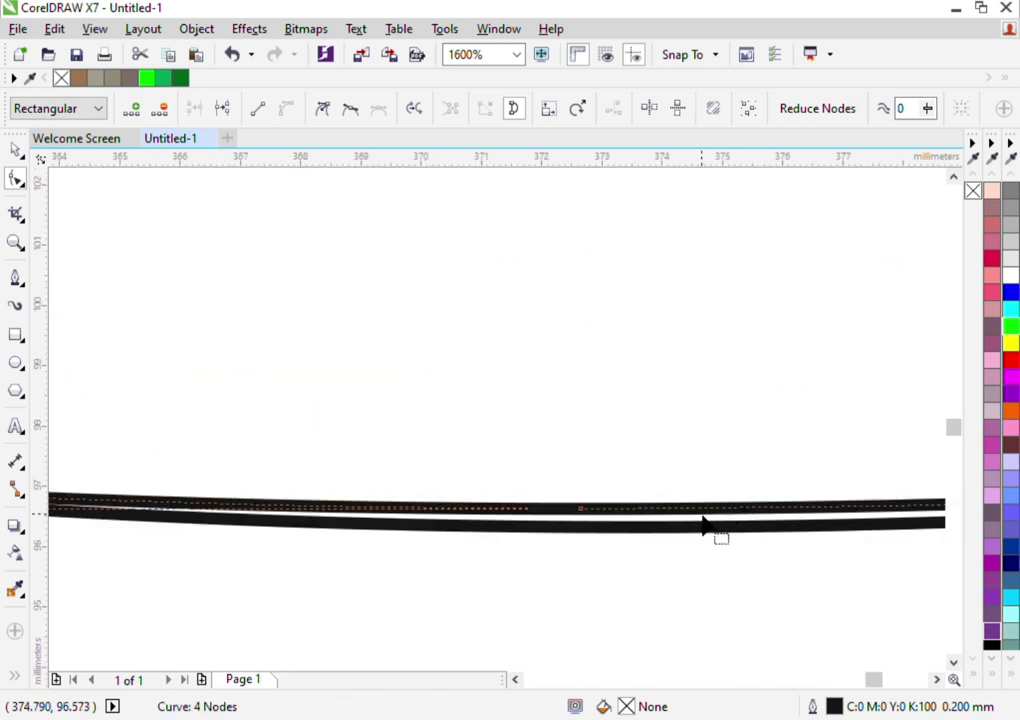
{"action": "left_click_drag", "start_coordinate": [579, 530], "coordinate": [570, 533]}
{"action": "scroll", "coordinate": [570, 533], "scroll_direction": "down", "scroll_amount": 2}
{"action": "scroll", "coordinate": [570, 540], "scroll_direction": "down", "scroll_amount": 1}
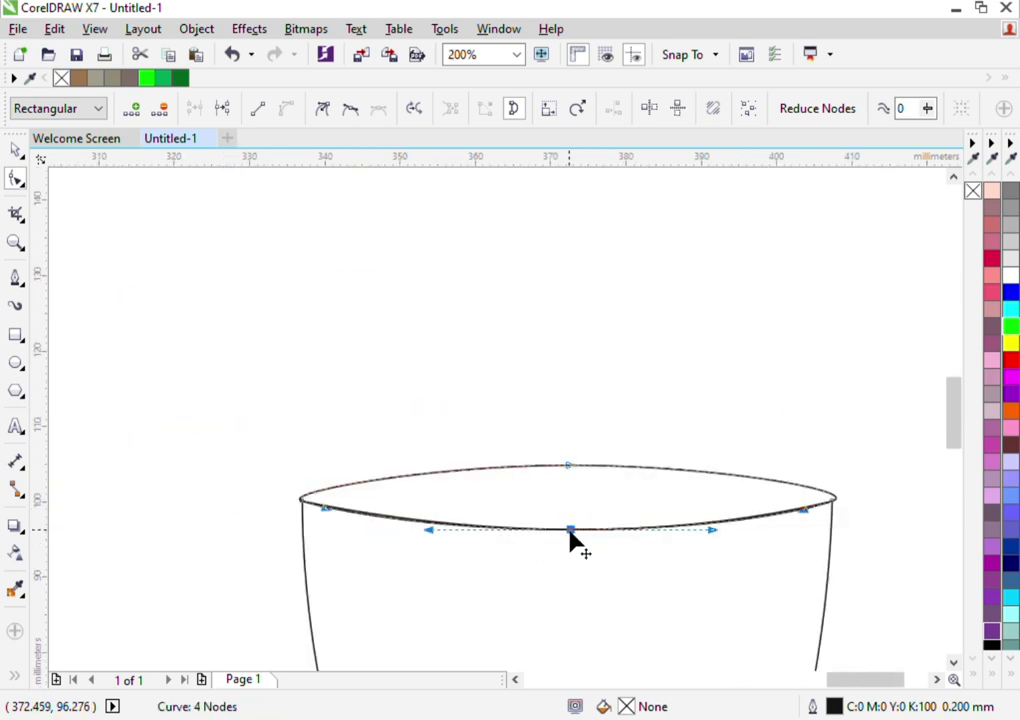
{"action": "left_click", "coordinate": [16, 151]}
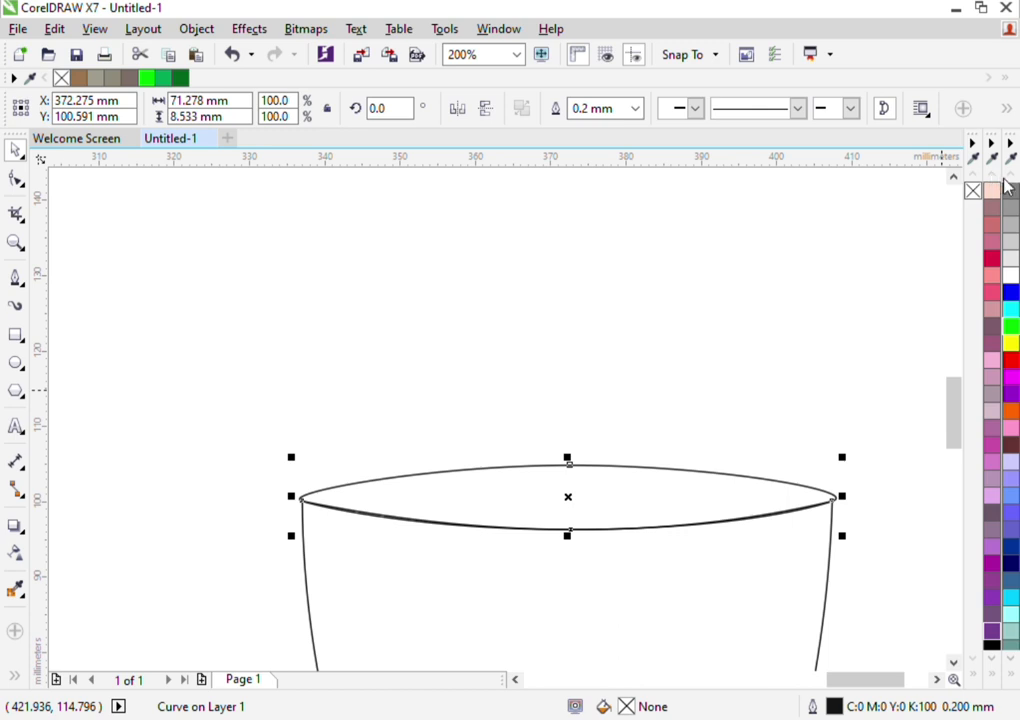
Fill the pot's opening shape with black (K:100)
{"action": "scroll", "coordinate": [995, 275], "scroll_direction": "up", "scroll_amount": 10}
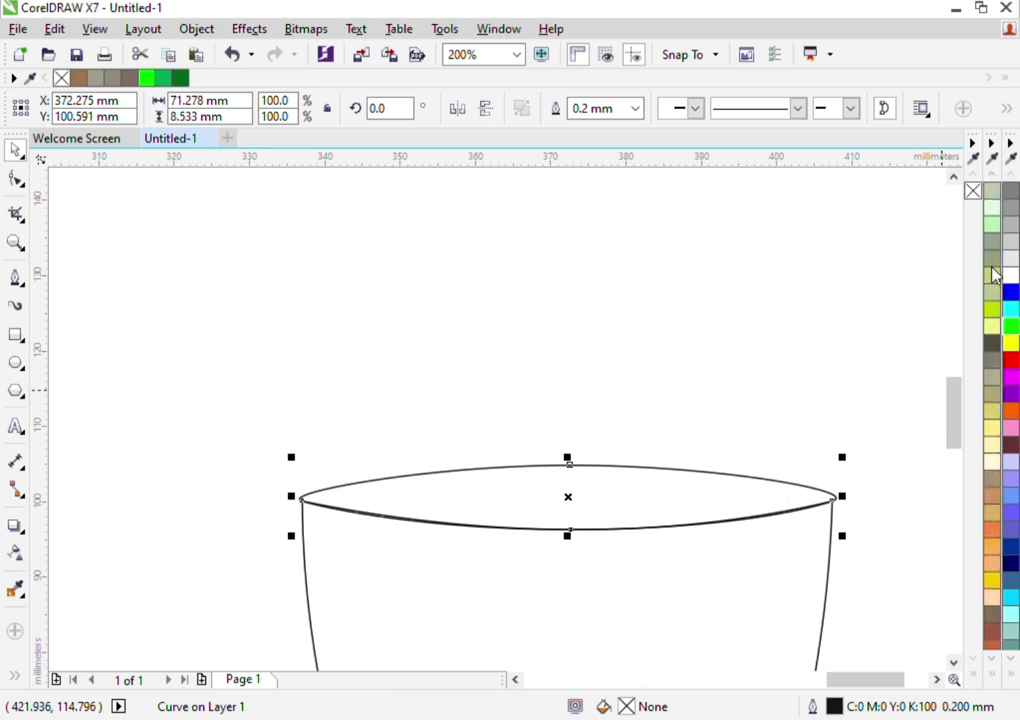
{"action": "scroll", "coordinate": [995, 275], "scroll_direction": "down", "scroll_amount": 2}
{"action": "scroll", "coordinate": [995, 275], "scroll_direction": "up", "scroll_amount": 5}
{"action": "scroll", "coordinate": [995, 275], "scroll_direction": "up", "scroll_amount": 15}
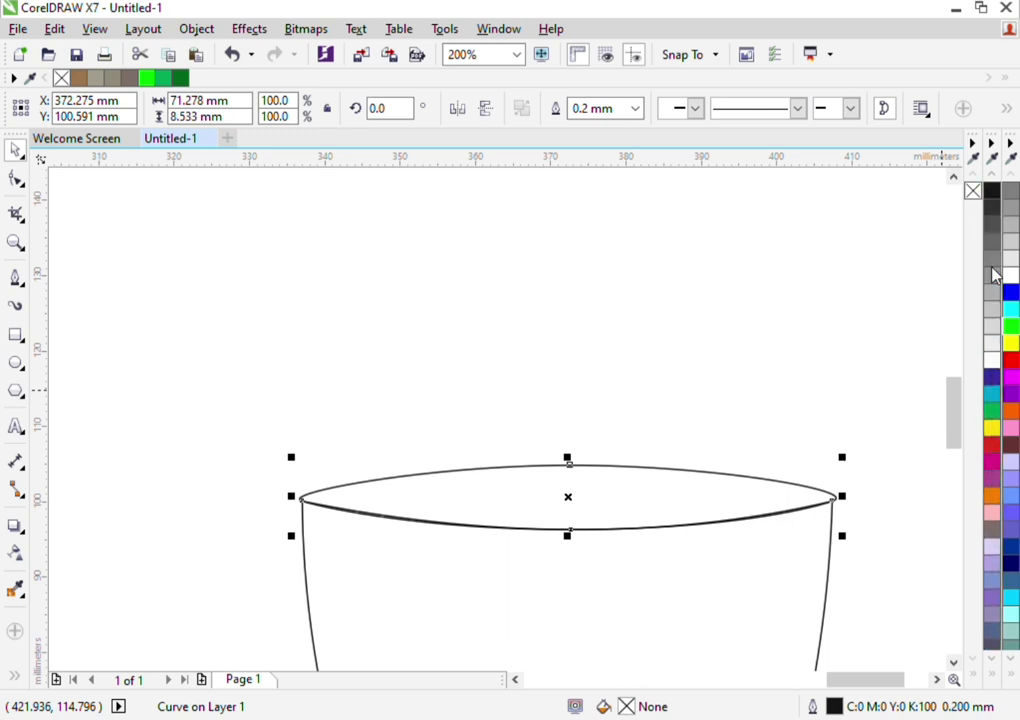
{"action": "left_click", "coordinate": [990, 208]}
{"action": "left_click", "coordinate": [703, 392]}
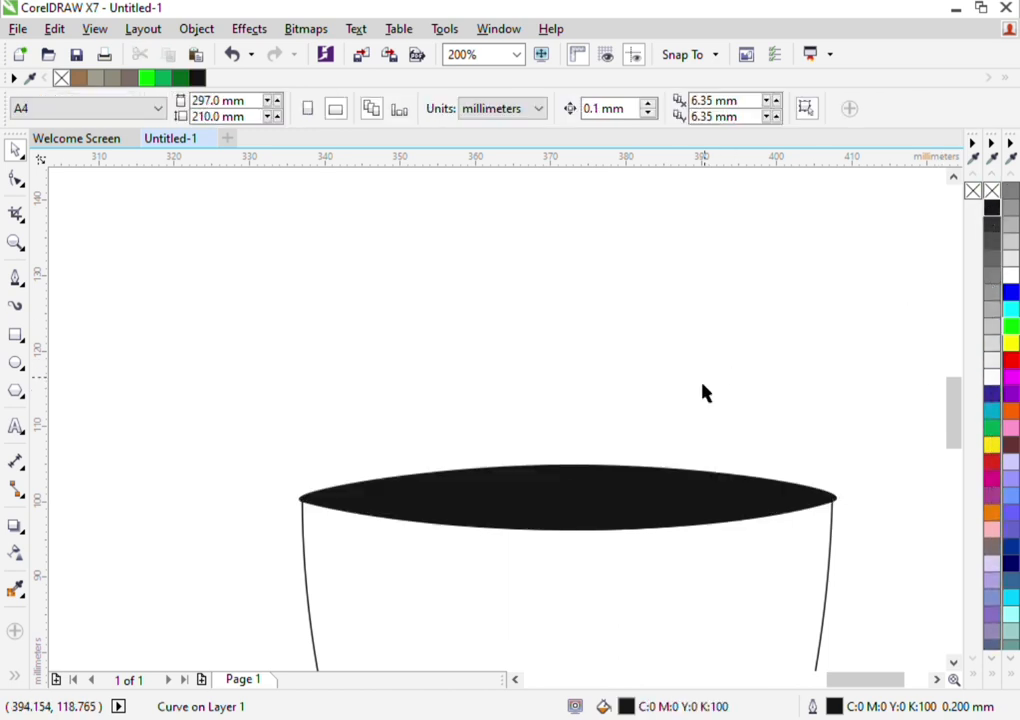
Fill the pot body with light grey
{"action": "scroll", "coordinate": [674, 403], "scroll_direction": "down", "scroll_amount": 3}
{"action": "left_click", "coordinate": [658, 530]}
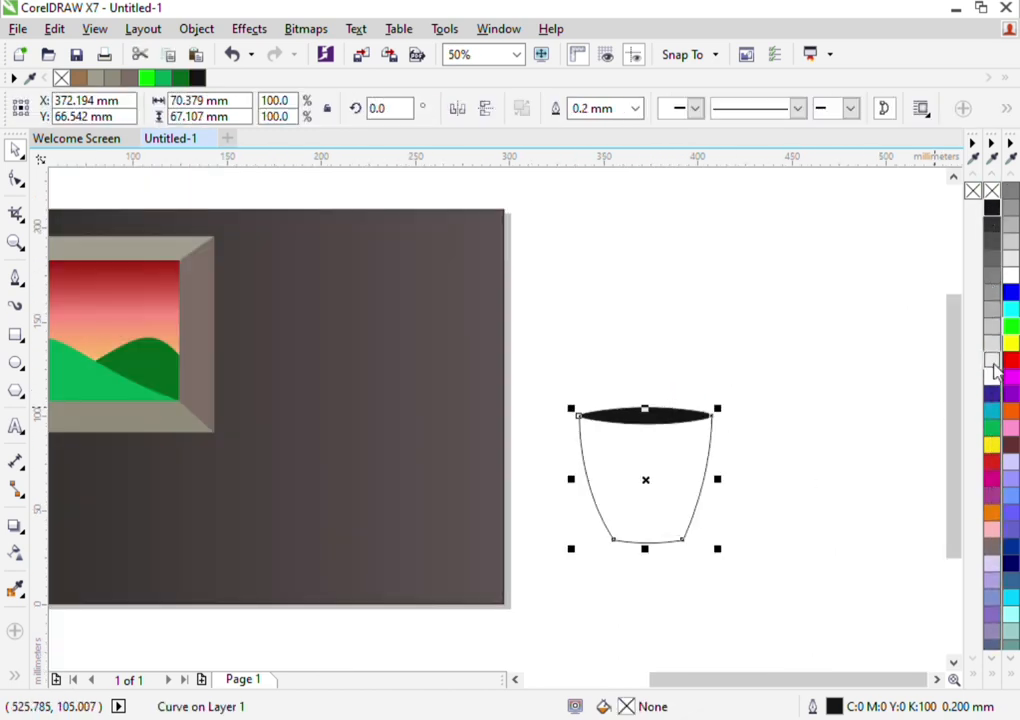
{"action": "left_click", "coordinate": [992, 358]}
{"action": "left_click", "coordinate": [855, 375]}
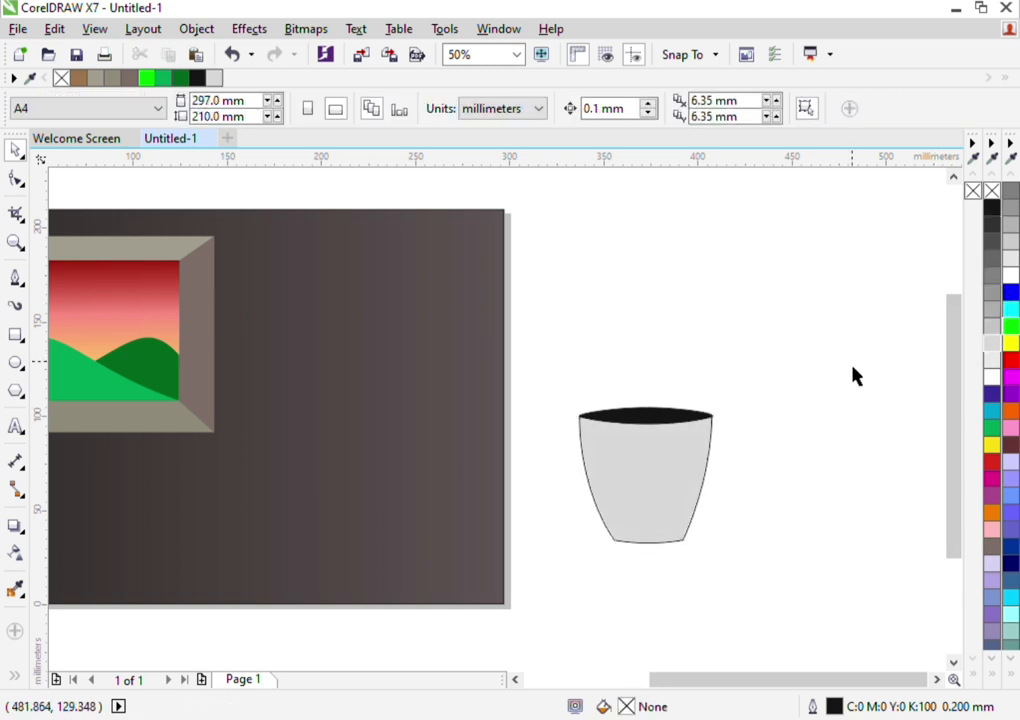
Remove the outline from both the pot body and its opening
{"action": "left_click_drag", "start_coordinate": [706, 492], "coordinate": [658, 544]}
{"action": "left_click_drag", "start_coordinate": [815, 353], "coordinate": [555, 610]}
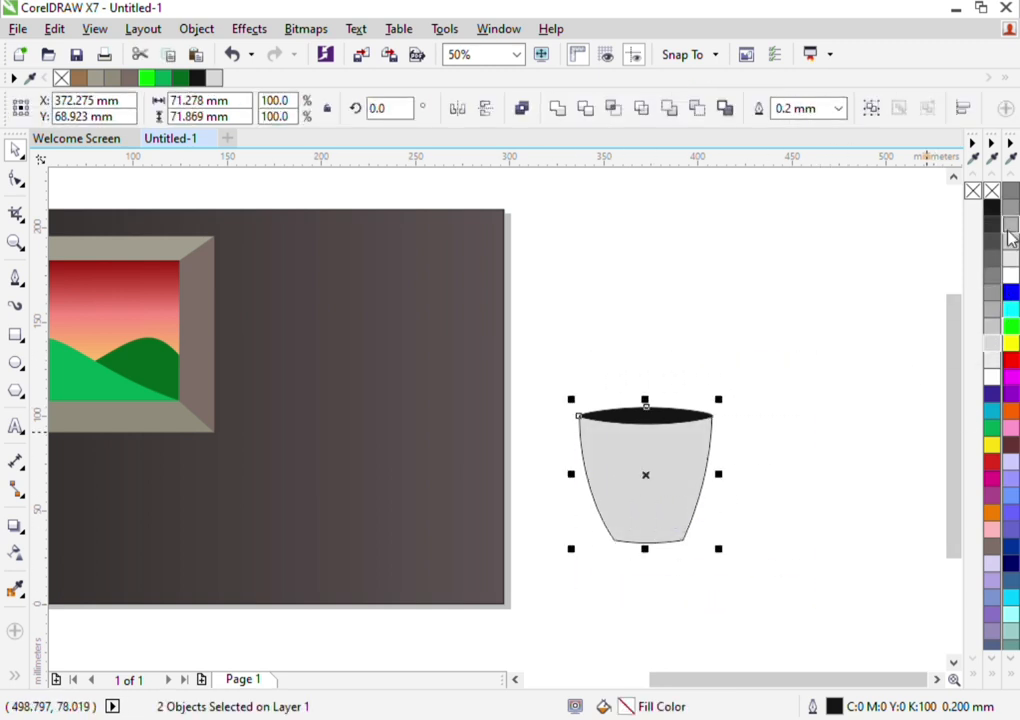
{"action": "left_click", "coordinate": [763, 358]}
Fill the pot's opening with 40% black (K:40)
{"action": "left_click", "coordinate": [656, 416]}
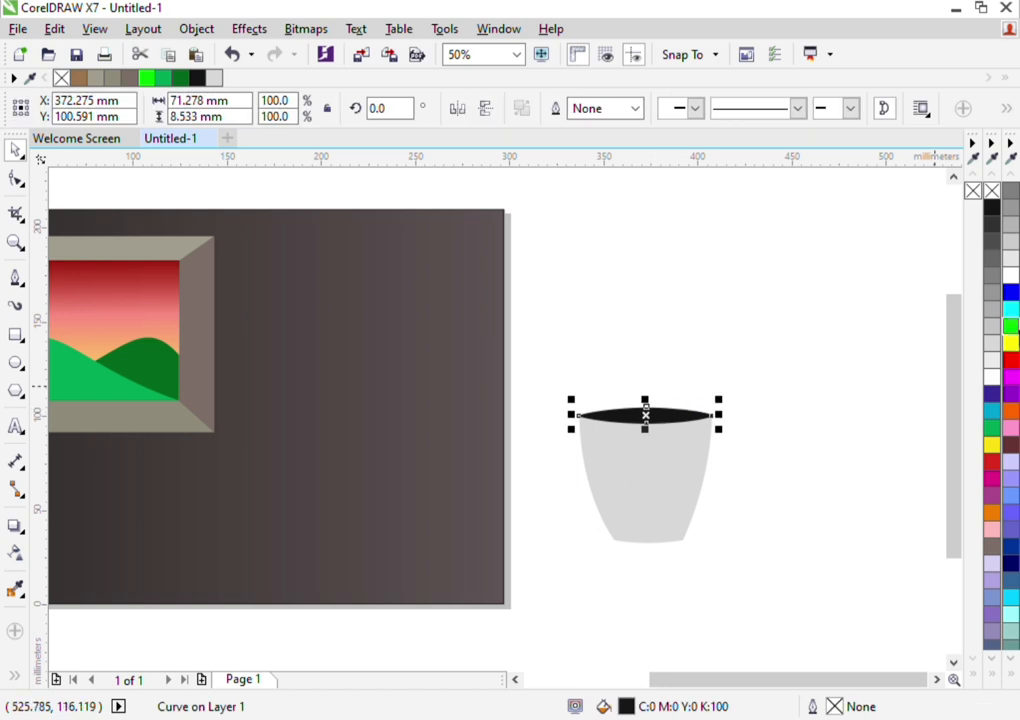
{"action": "left_click", "coordinate": [992, 310]}
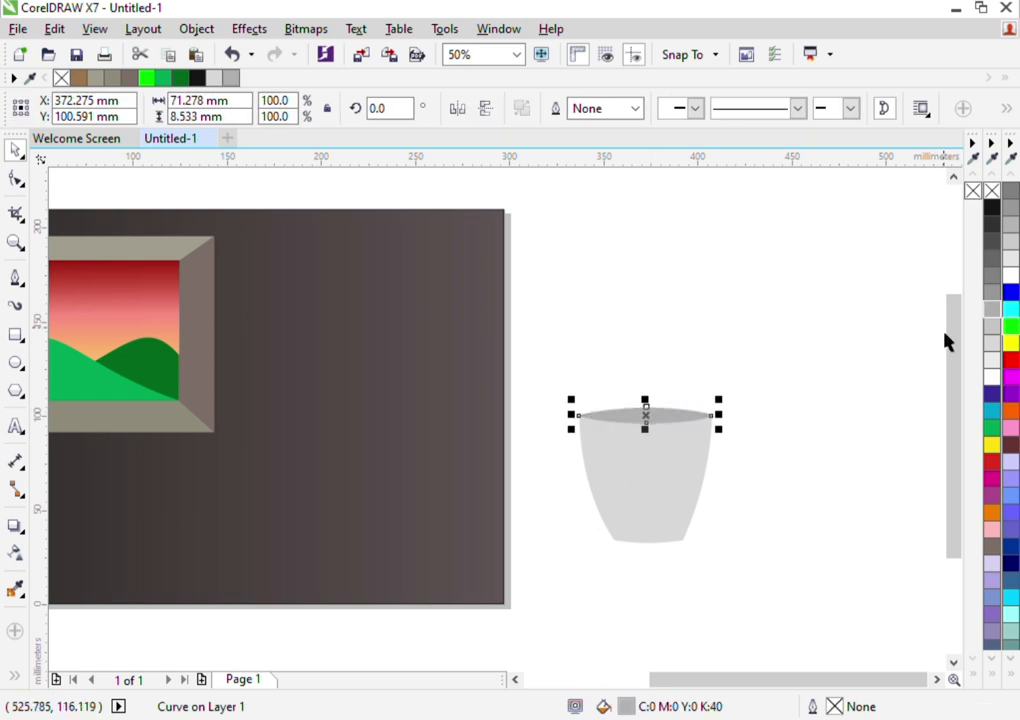
{"action": "left_click", "coordinate": [731, 439]}
Fill the pot's opening with dark reddish brown
{"action": "scroll", "coordinate": [658, 430], "scroll_direction": "up", "scroll_amount": 2}
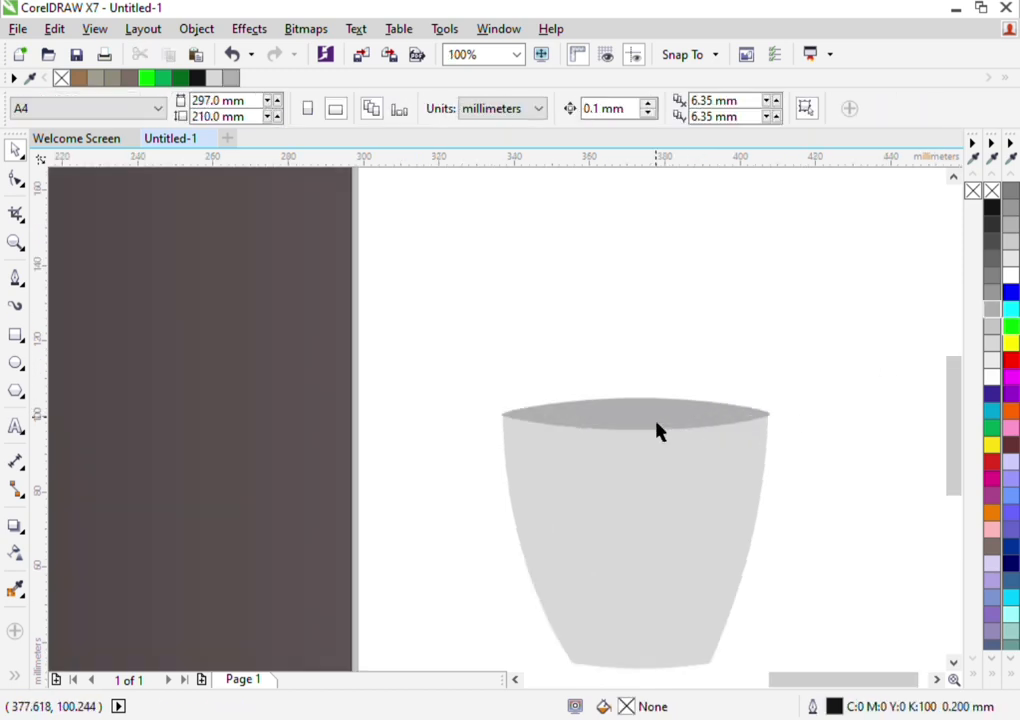
{"action": "left_click", "coordinate": [670, 431]}
{"action": "left_click", "coordinate": [1011, 445]}
{"action": "left_click", "coordinate": [883, 407]}
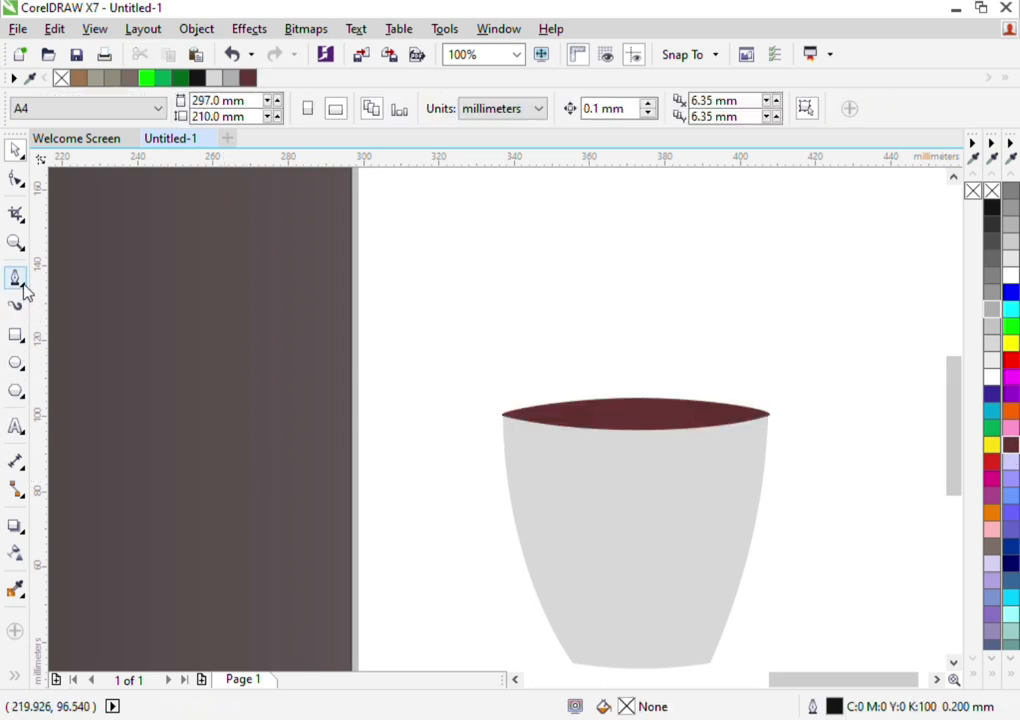
Draw a narrow upright ellipse about 7 mm wide and 37 mm high and move it higher above the pot
{"action": "left_click", "coordinate": [15, 366]}
{"action": "left_click_drag", "start_coordinate": [549, 192], "coordinate": [577, 340]}
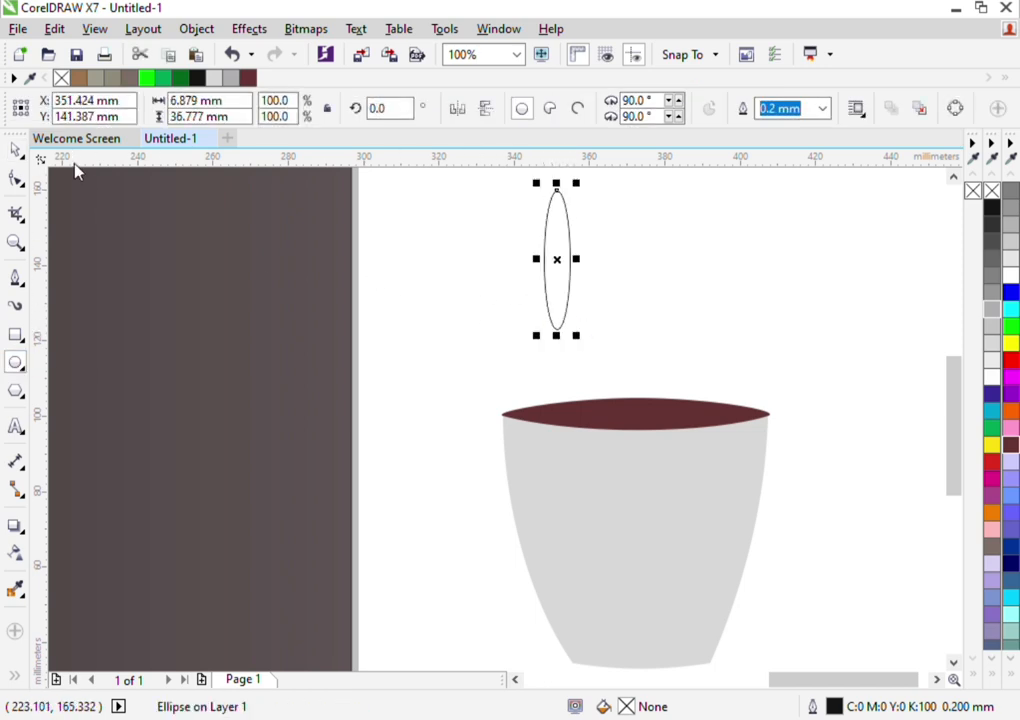
{"action": "left_click", "coordinate": [22, 153]}
{"action": "scroll", "coordinate": [690, 350], "scroll_direction": "down", "scroll_amount": 1}
{"action": "scroll", "coordinate": [625, 259], "scroll_direction": "up", "scroll_amount": 1}
{"action": "left_click", "coordinate": [623, 353]}
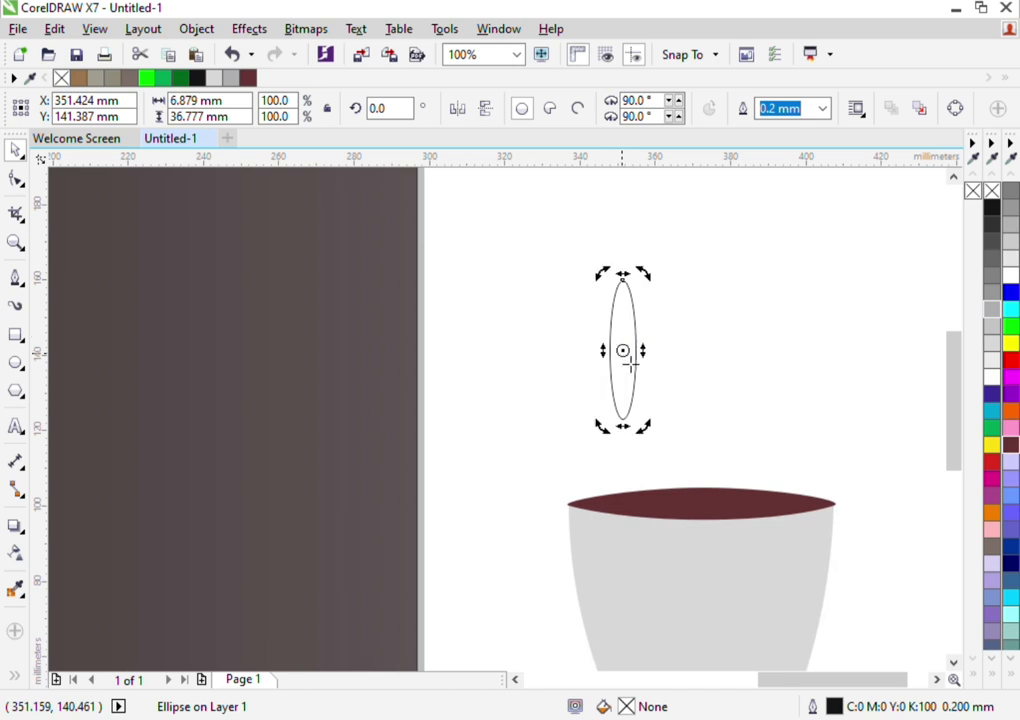
{"action": "left_click_drag", "start_coordinate": [630, 365], "coordinate": [653, 316]}
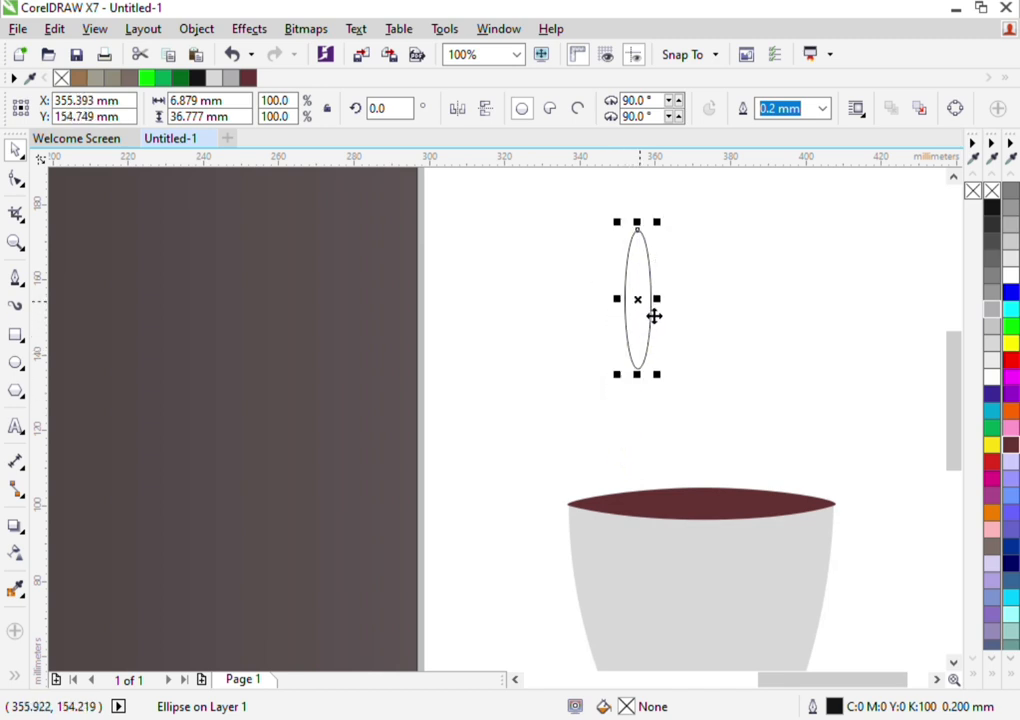
Rotate a copy of the ellipse about 15° clockwise around its lower end, and repeat the duplication until the petals complete a full circle
{"action": "left_click", "coordinate": [652, 314]}
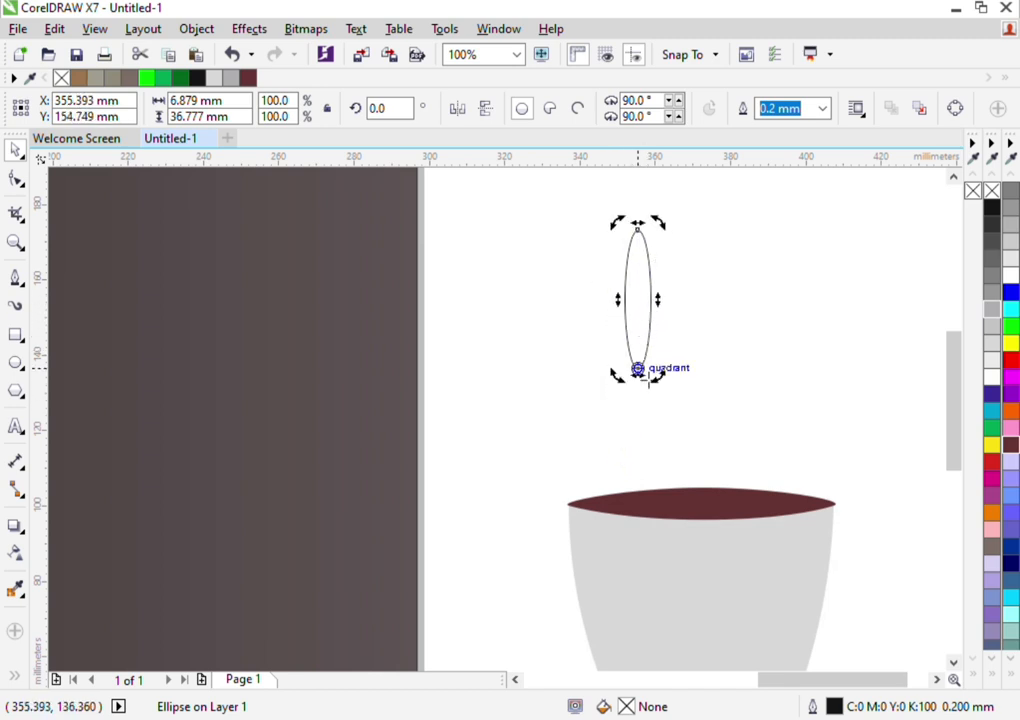
{"action": "left_click_drag", "start_coordinate": [665, 234], "coordinate": [705, 248]}
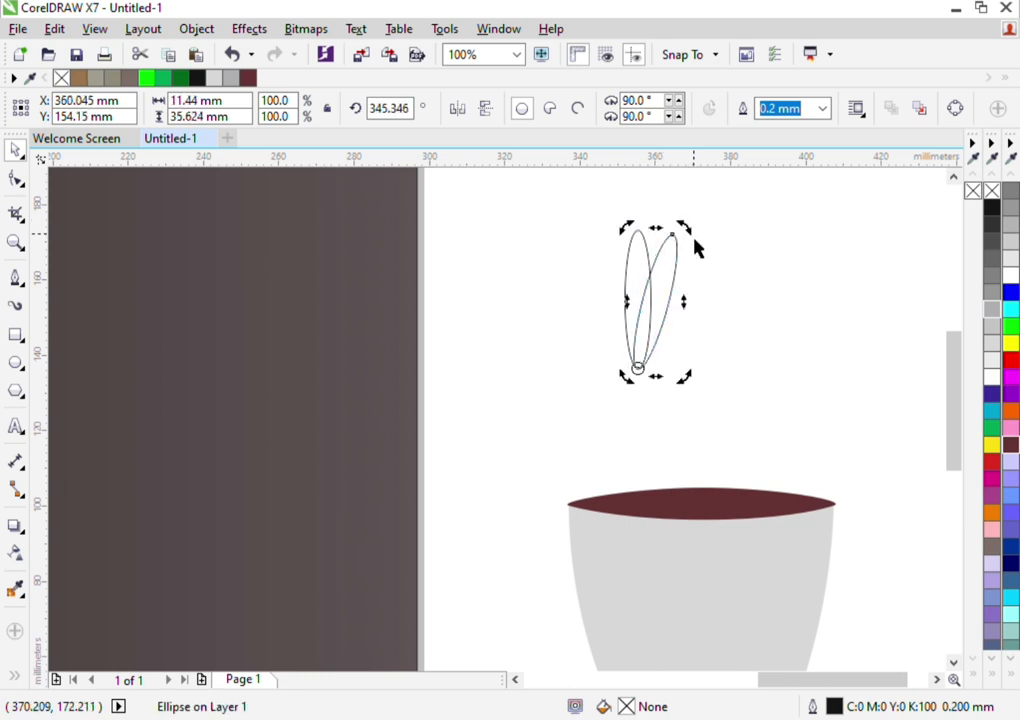
{"action": "key", "text": "ctrl+r"}
{"action": "key", "text": "ctrl+r"}
{"action": "key", "text": "ctrl+r"}
{"action": "key", "text": "ctrl+r"}
{"action": "key", "text": "ctrl+r"}
{"action": "key", "text": "ctrl+r"}
{"action": "key", "text": "ctrl+r"}
{"action": "key", "text": "ctrl+r"}
{"action": "key", "text": "ctrl+r"}
{"action": "key", "text": "ctrl+r"}
{"action": "key", "text": "ctrl+r"}
{"action": "key", "text": "ctrl+r"}
{"action": "key", "text": "ctrl+r"}
{"action": "key", "text": "ctrl+r"}
{"action": "key", "text": "ctrl+r"}
{"action": "key", "text": "ctrl+r"}
{"action": "key", "text": "ctrl+r"}
{"action": "key", "text": "ctrl+r"}
{"action": "key", "text": "ctrl+r"}
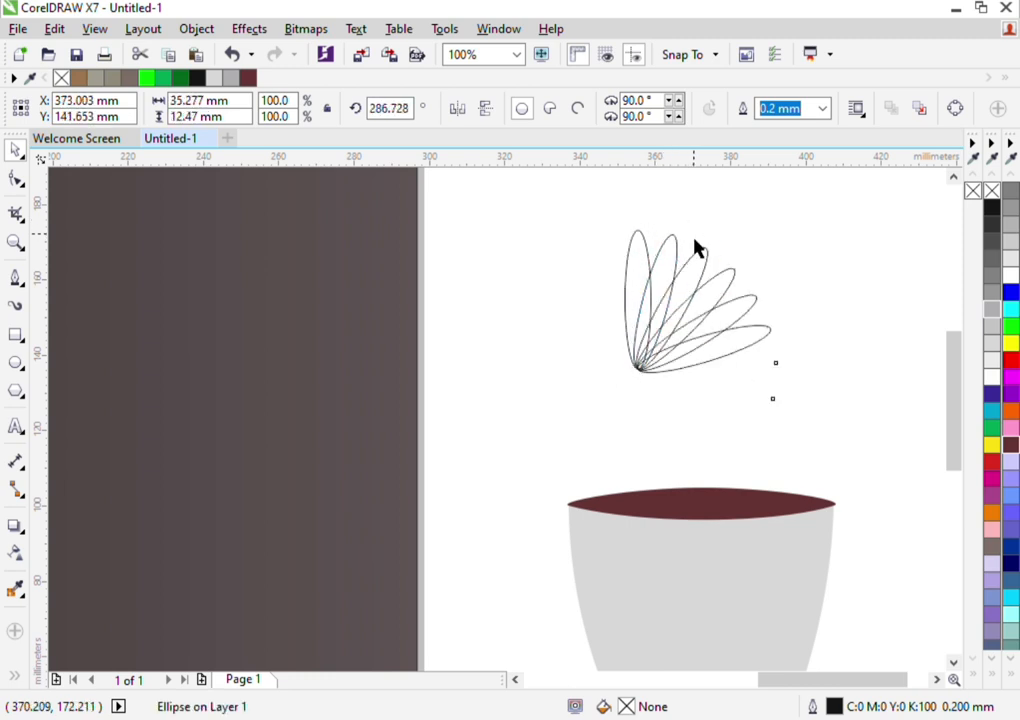
{"action": "key", "text": "ctrl+r"}
{"action": "key", "text": "ctrl+r"}
{"action": "key", "text": "ctrl+r"}
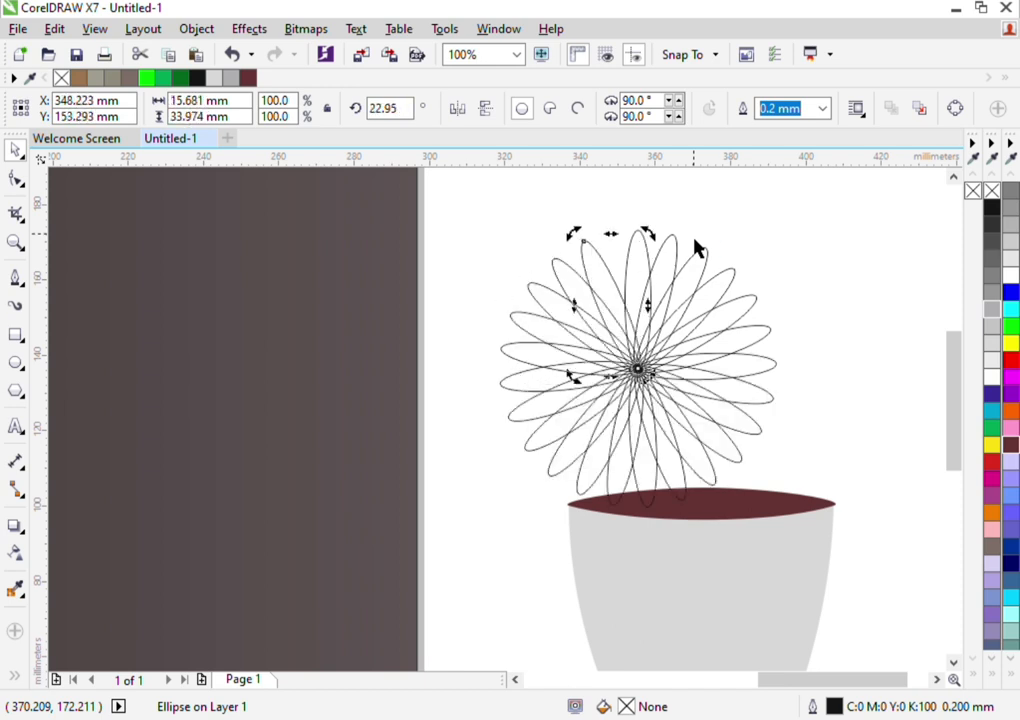
{"action": "key", "text": "ctrl+r"}
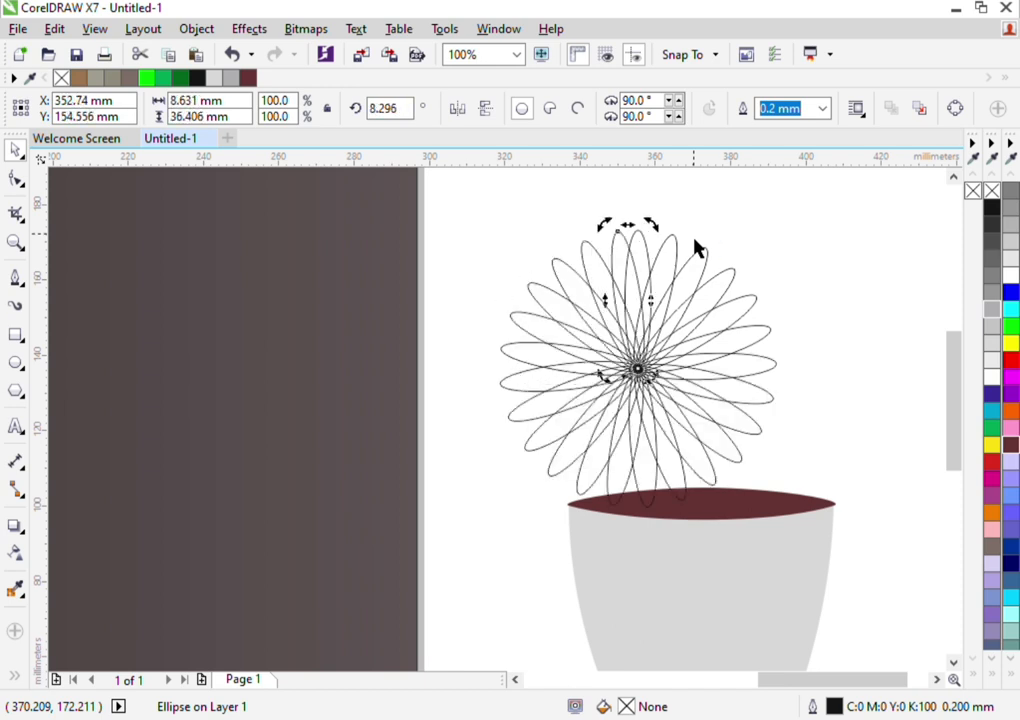
Fill all the petals with yellow (C:0 M:0 Y:100 K:0), including the two lowest ones overlapping the pot's opening
{"action": "left_click", "coordinate": [843, 228]}
{"action": "left_click_drag", "start_coordinate": [857, 201], "coordinate": [473, 514]}
{"action": "left_click", "coordinate": [1011, 343]}
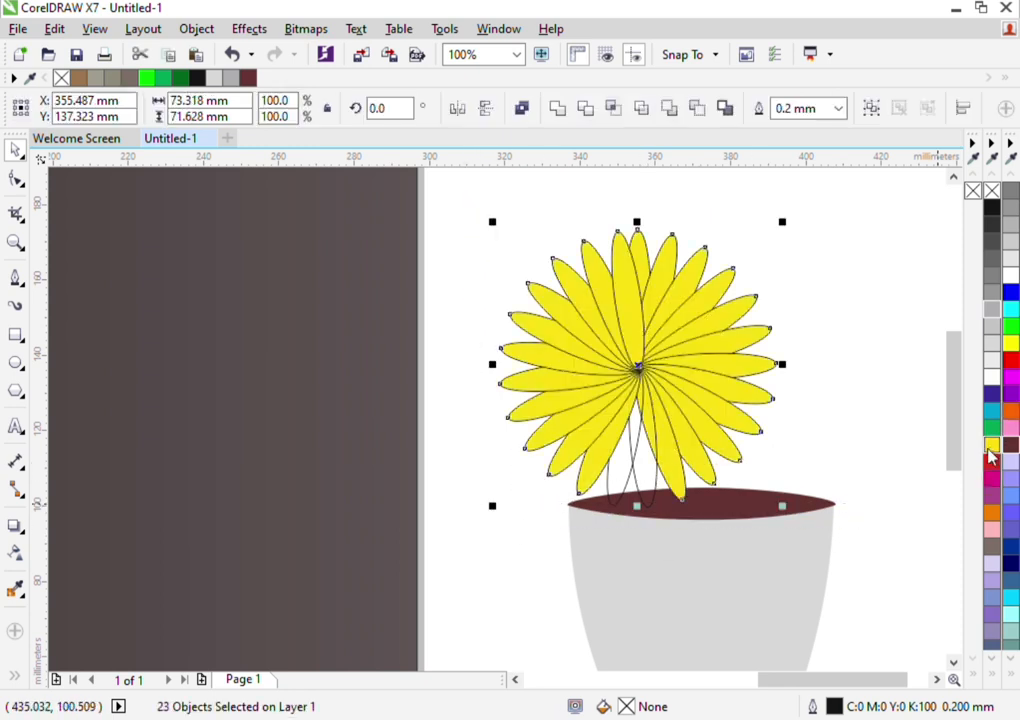
{"action": "left_click", "coordinate": [624, 485]}
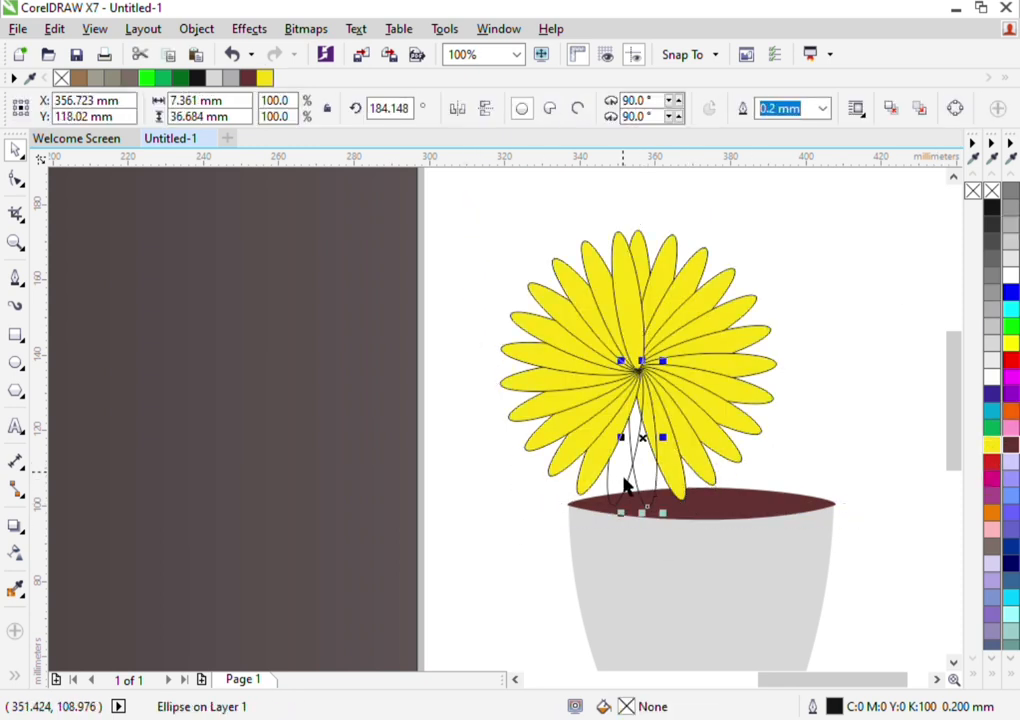
{"action": "left_click", "coordinate": [624, 485], "text": "shift"}
{"action": "left_click", "coordinate": [991, 444]}
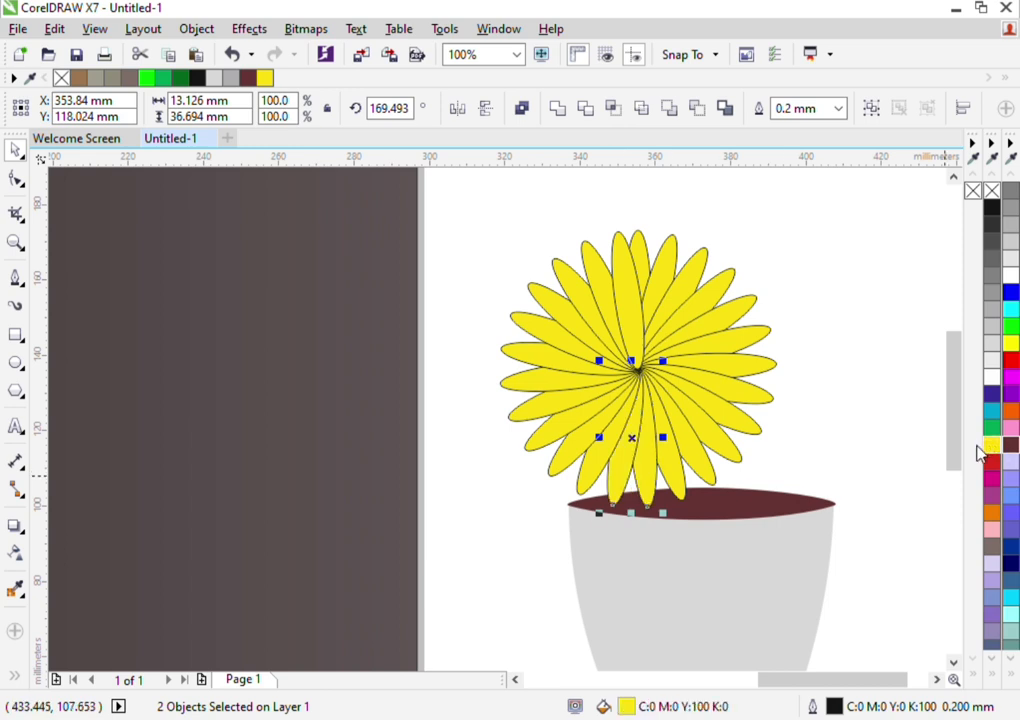
Remove the outline from all the petals
{"action": "left_click_drag", "start_coordinate": [854, 200], "coordinate": [484, 560]}
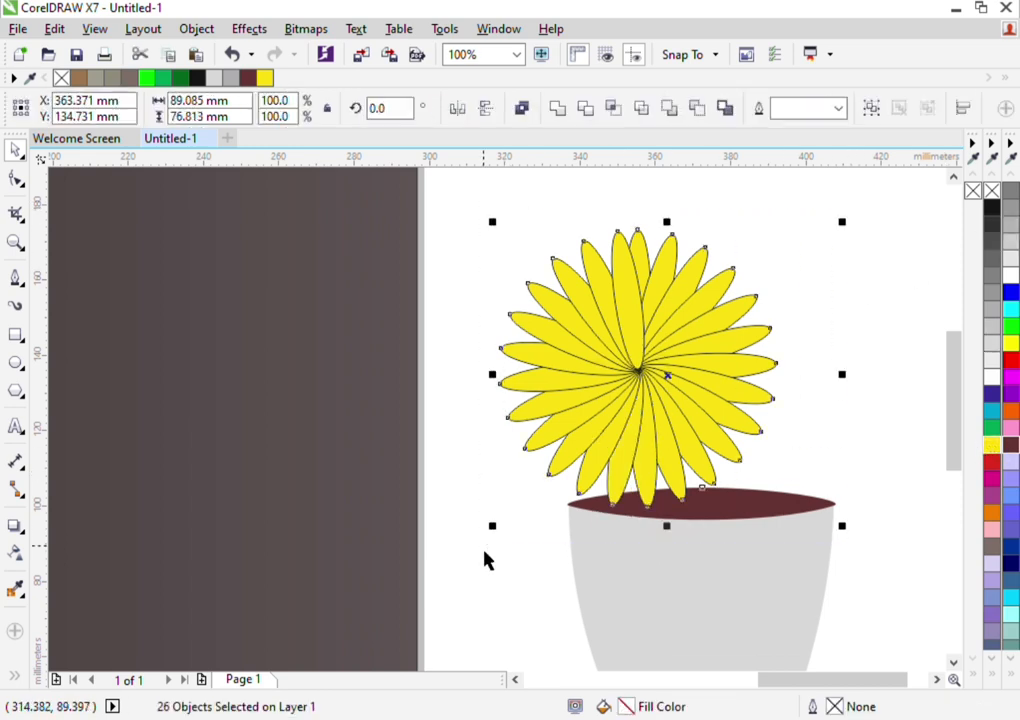
{"action": "right_click", "coordinate": [991, 191]}
{"action": "left_click", "coordinate": [940, 289]}
Select the flower's petals above the pot and group them
{"action": "scroll", "coordinate": [610, 348], "scroll_direction": "down", "scroll_amount": 2}
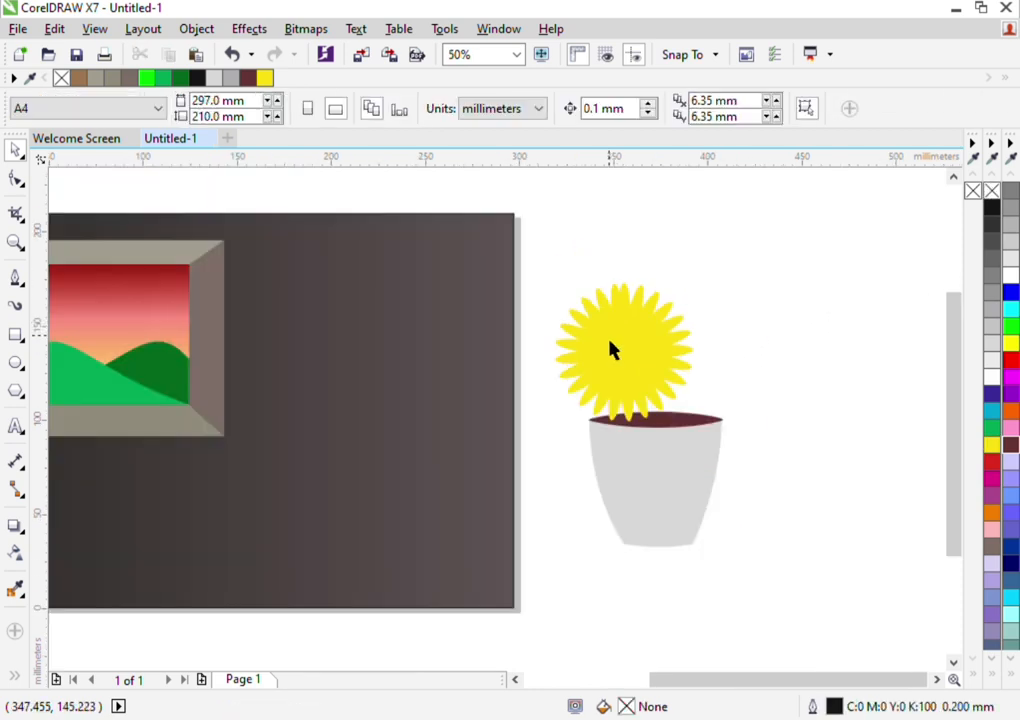
{"action": "left_click_drag", "start_coordinate": [714, 260], "coordinate": [560, 433]}
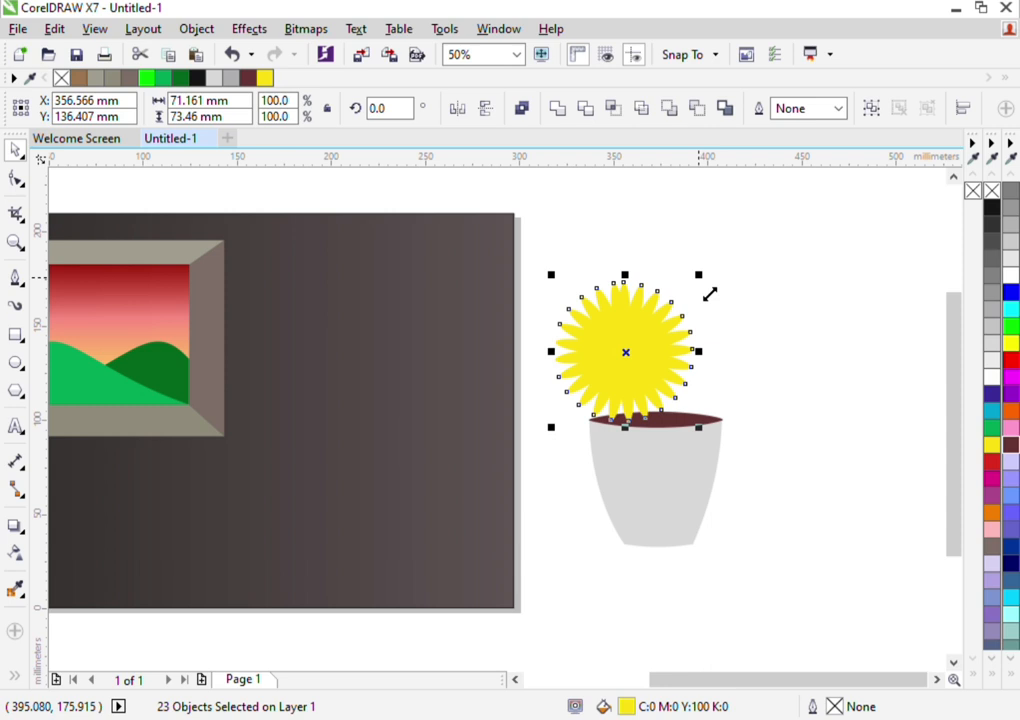
{"action": "key", "text": "ctrl+g"}
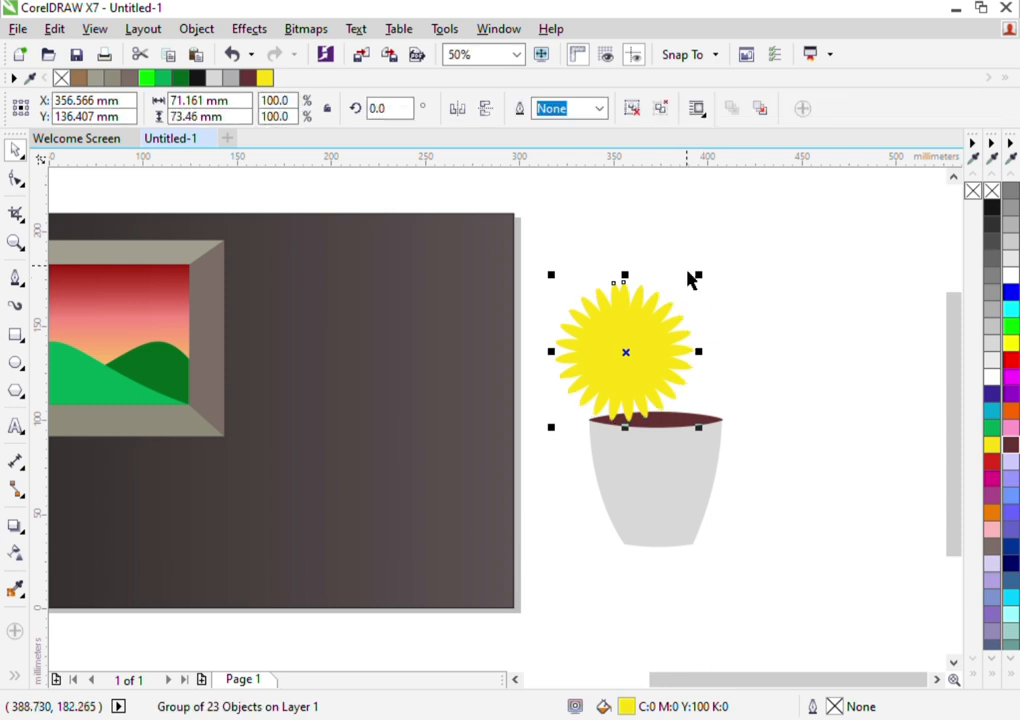
{"action": "left_click", "coordinate": [693, 280]}
{"action": "left_click_drag", "start_coordinate": [671, 329], "coordinate": [733, 262]}
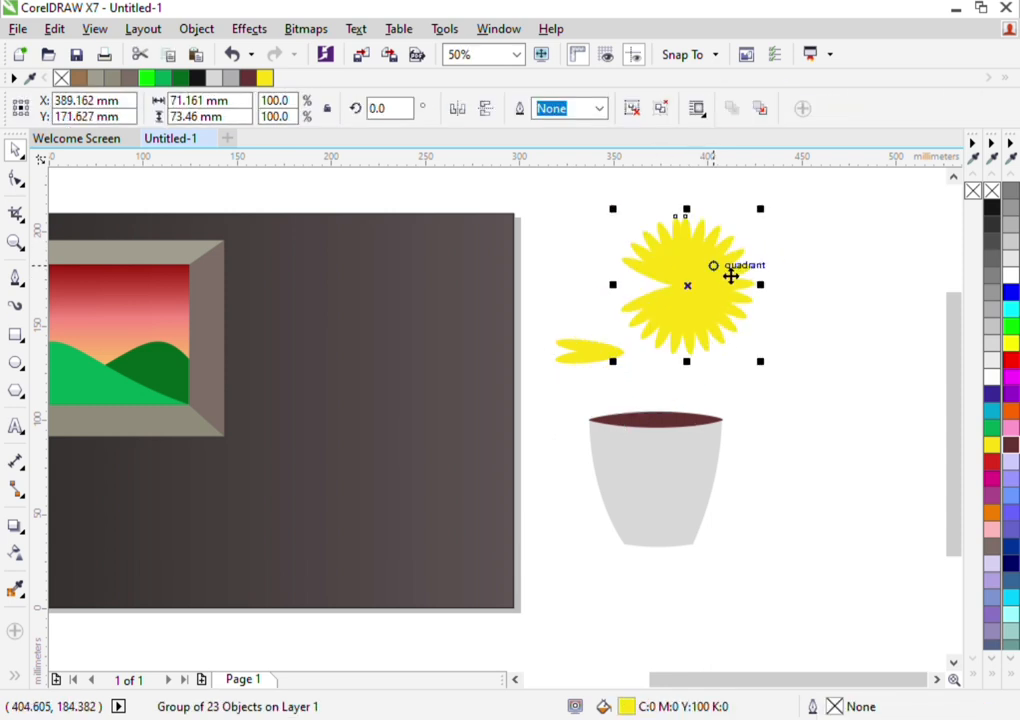
{"action": "key", "text": "ctrl+z"}
Group the two ungrouped petals on the flower's left side together with the existing petal group
{"action": "left_click", "coordinate": [810, 276]}
{"action": "left_click_drag", "start_coordinate": [787, 231], "coordinate": [543, 414]}
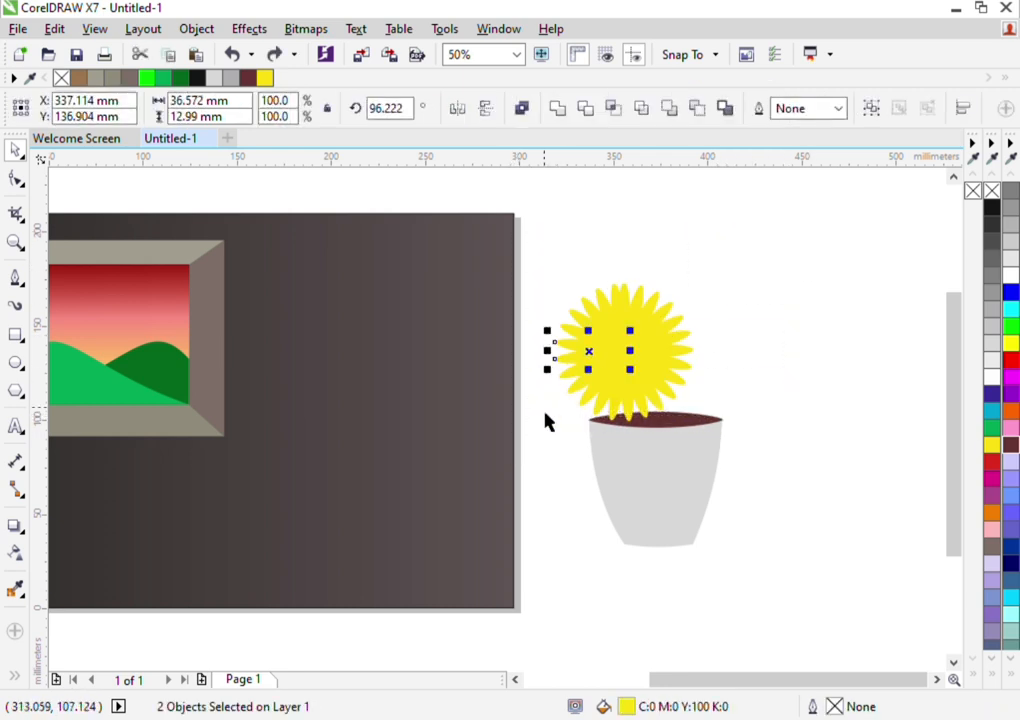
{"action": "left_click", "coordinate": [630, 313], "text": "shift"}
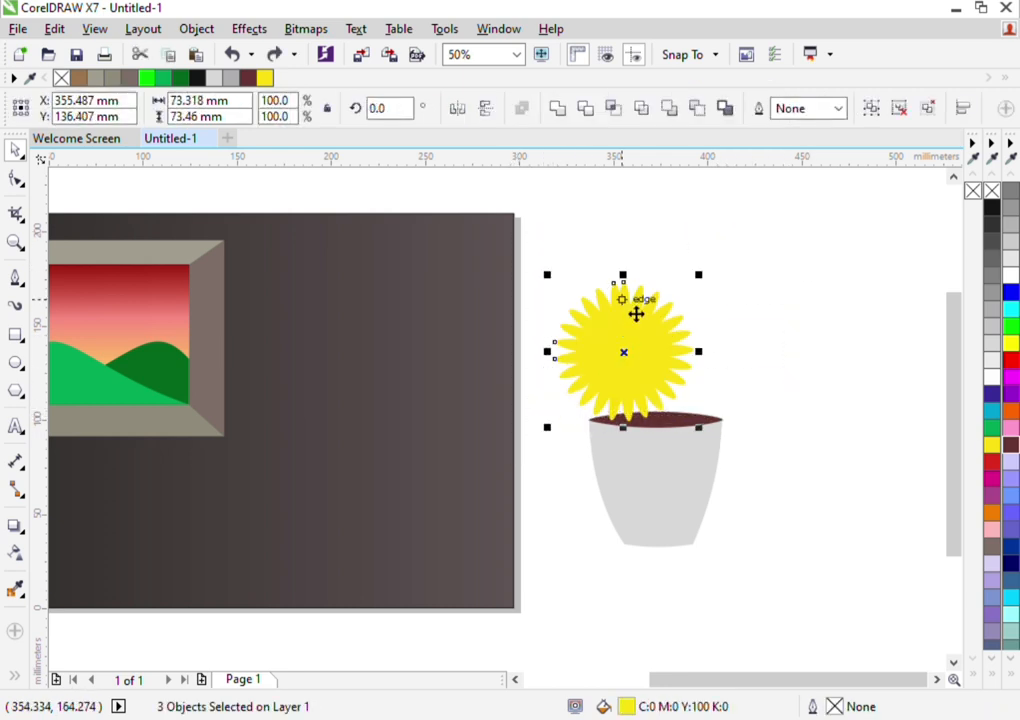
{"action": "key", "text": "ctrl+g"}
Shrink the flower proportionally to about 53 mm across and place it above the pot, clear of its opening
{"action": "left_click_drag", "start_coordinate": [635, 330], "coordinate": [736, 306]}
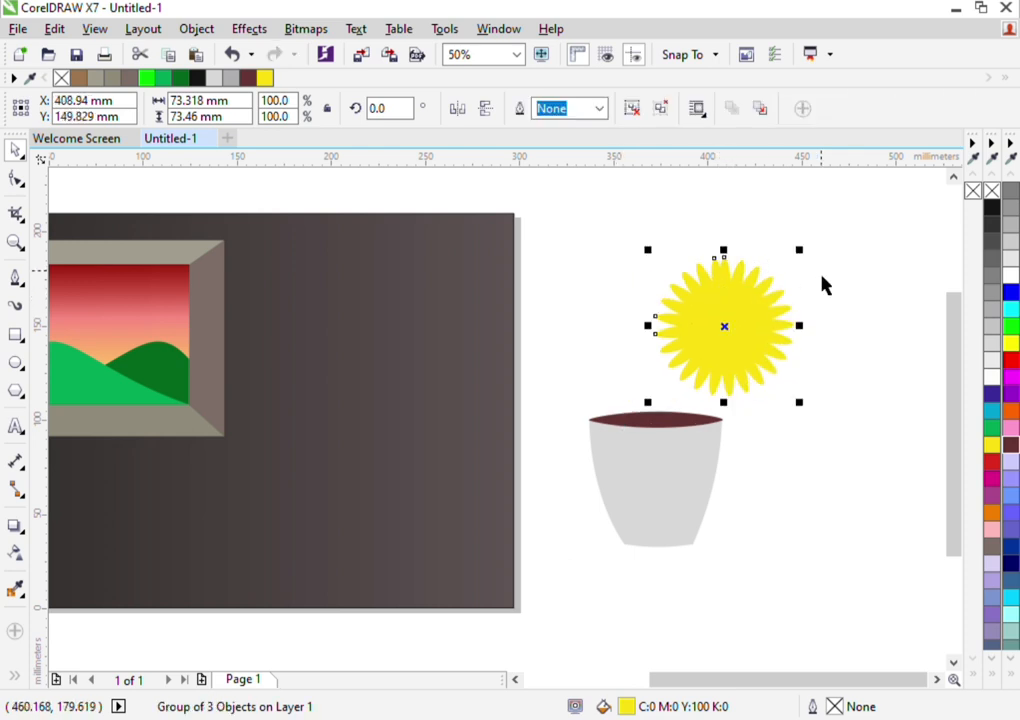
{"action": "left_click_drag", "start_coordinate": [801, 250], "coordinate": [779, 279]}
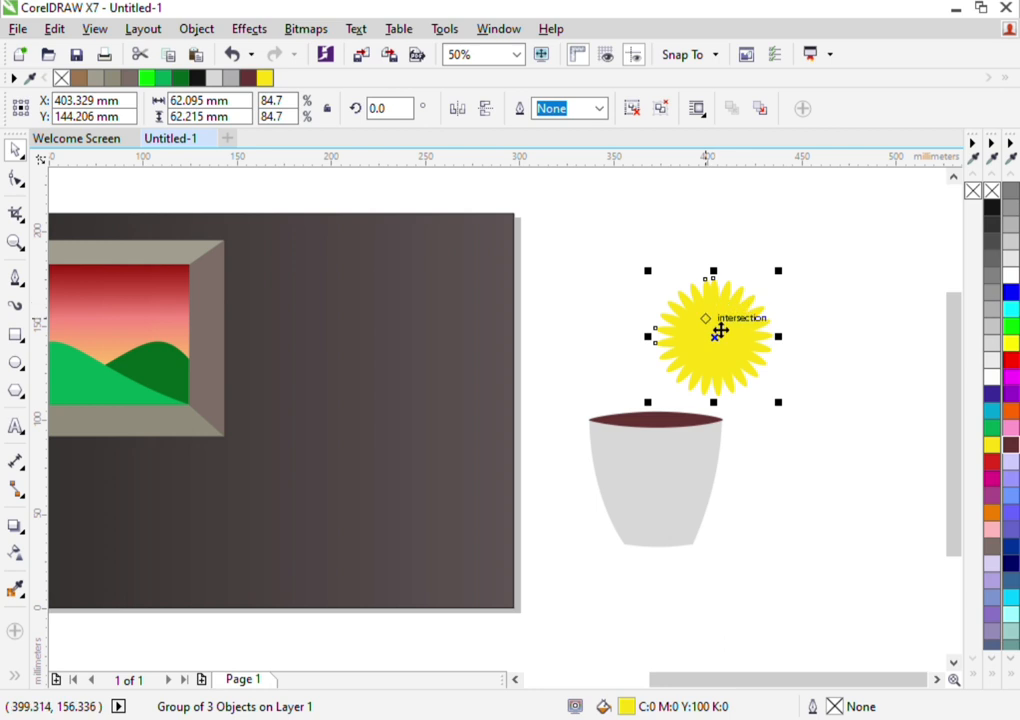
{"action": "left_click_drag", "start_coordinate": [790, 289], "coordinate": [764, 292]}
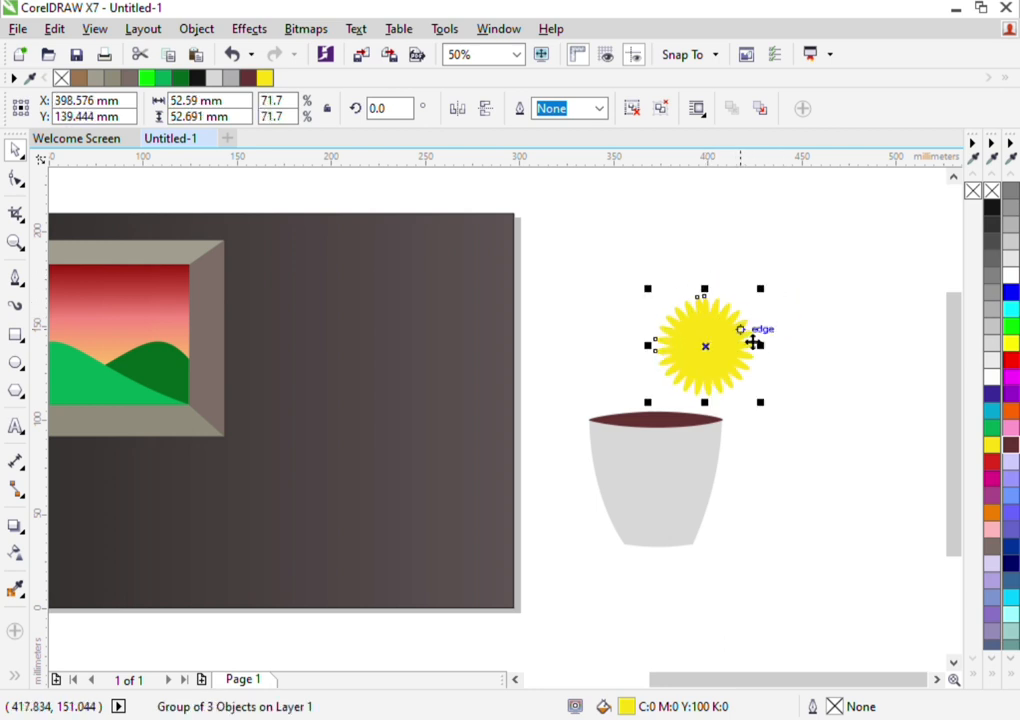
{"action": "left_click_drag", "start_coordinate": [751, 337], "coordinate": [697, 292]}
{"action": "left_click", "coordinate": [772, 355]}
{"action": "left_click", "coordinate": [776, 314]}
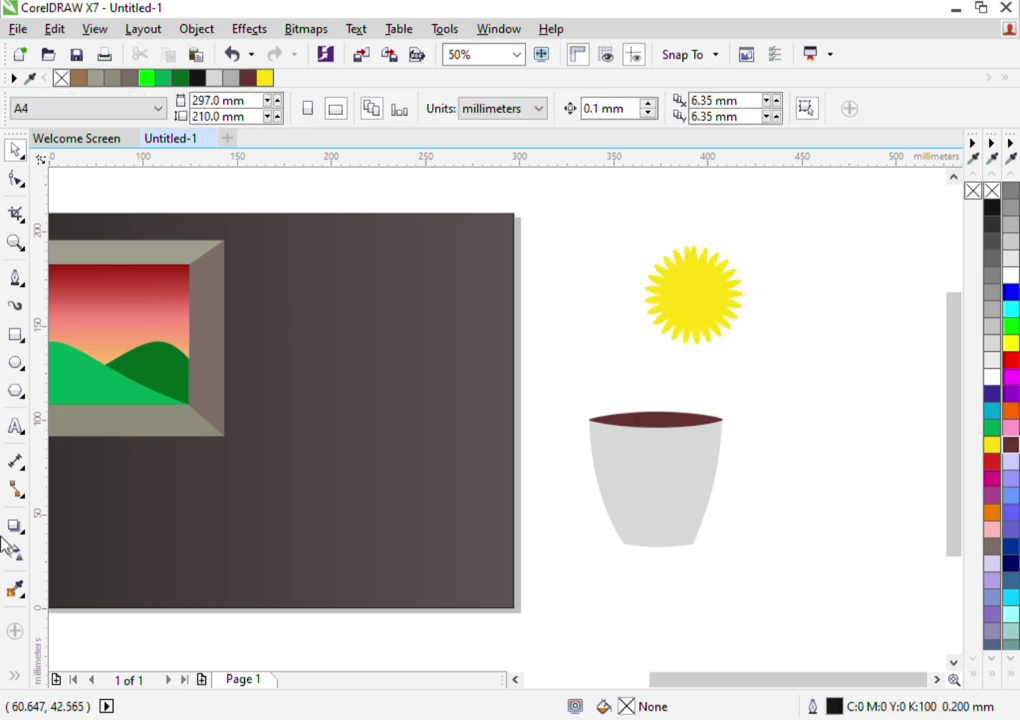
Create a concentric copy of the flower about 41 mm across and fill it with dark reddish brown (#663333)
{"action": "scroll", "coordinate": [731, 323], "scroll_direction": "up", "scroll_amount": 2}
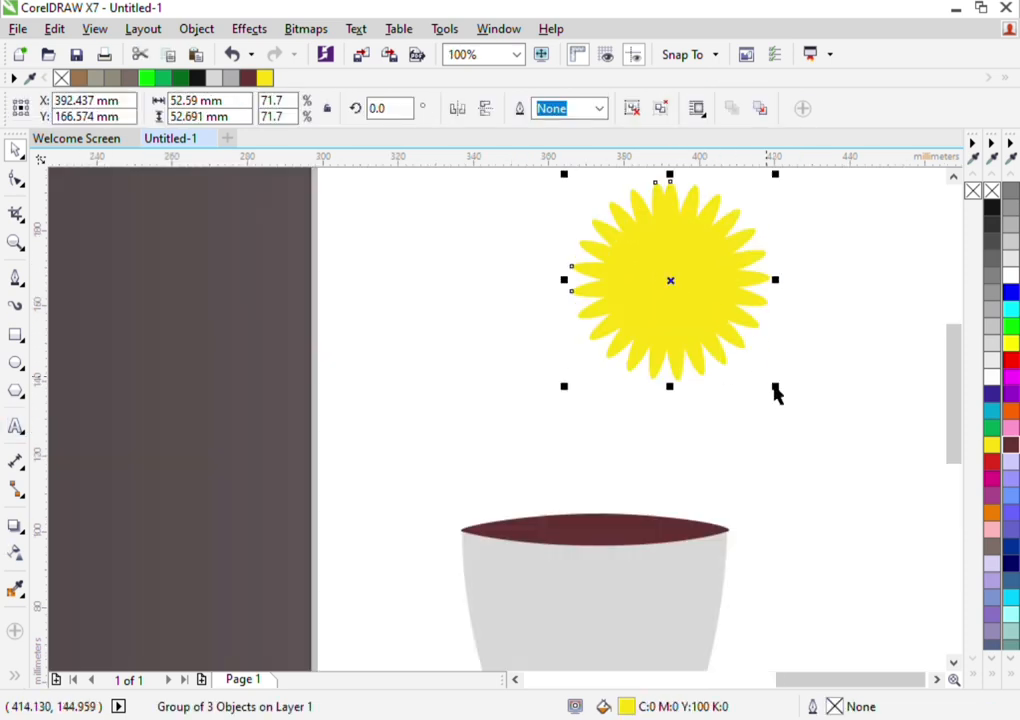
{"action": "mouse_move", "coordinate": [777, 387]}
{"action": "left_mouse_down"}
{"action": "mouse_move", "coordinate": [789, 402]}
{"action": "mouse_move", "coordinate": [767, 379]}
{"action": "left_mouse_up"}
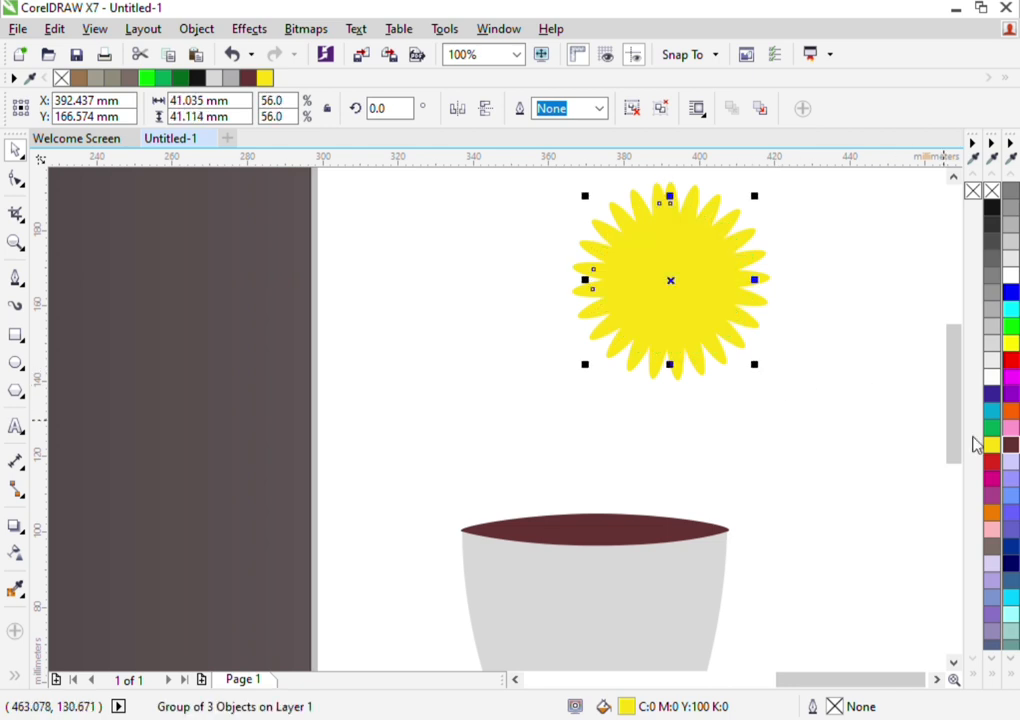
{"action": "left_click", "coordinate": [1011, 446]}
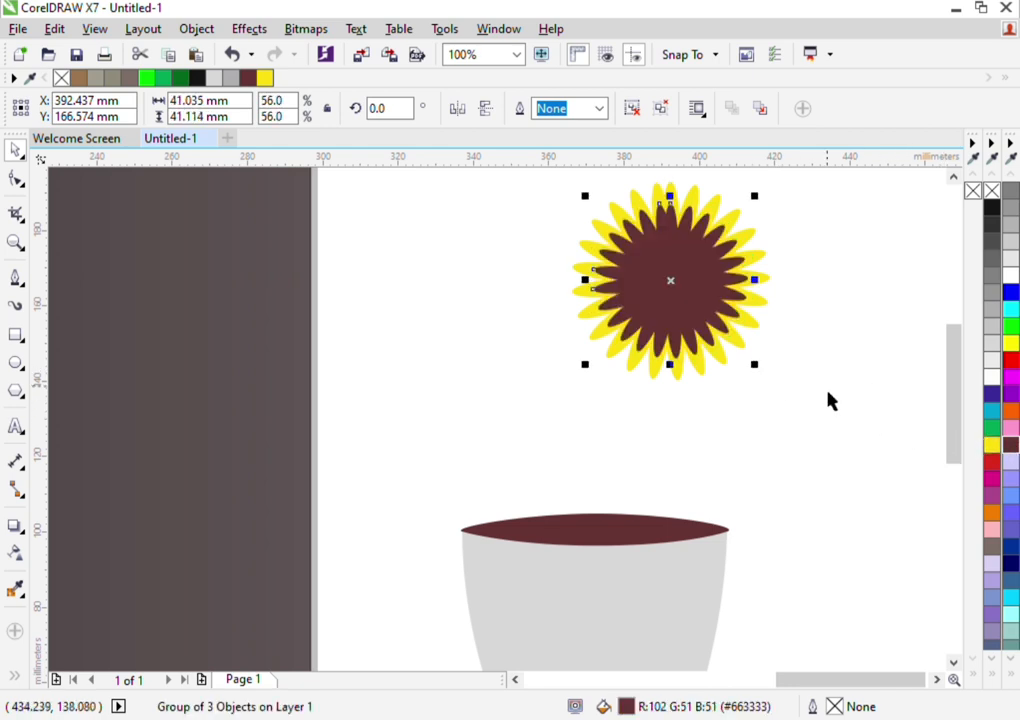
Create a concentric copy of the brown flower about 33 mm across and fill it with yellow
{"action": "left_click_drag", "start_coordinate": [769, 376], "coordinate": [751, 370]}
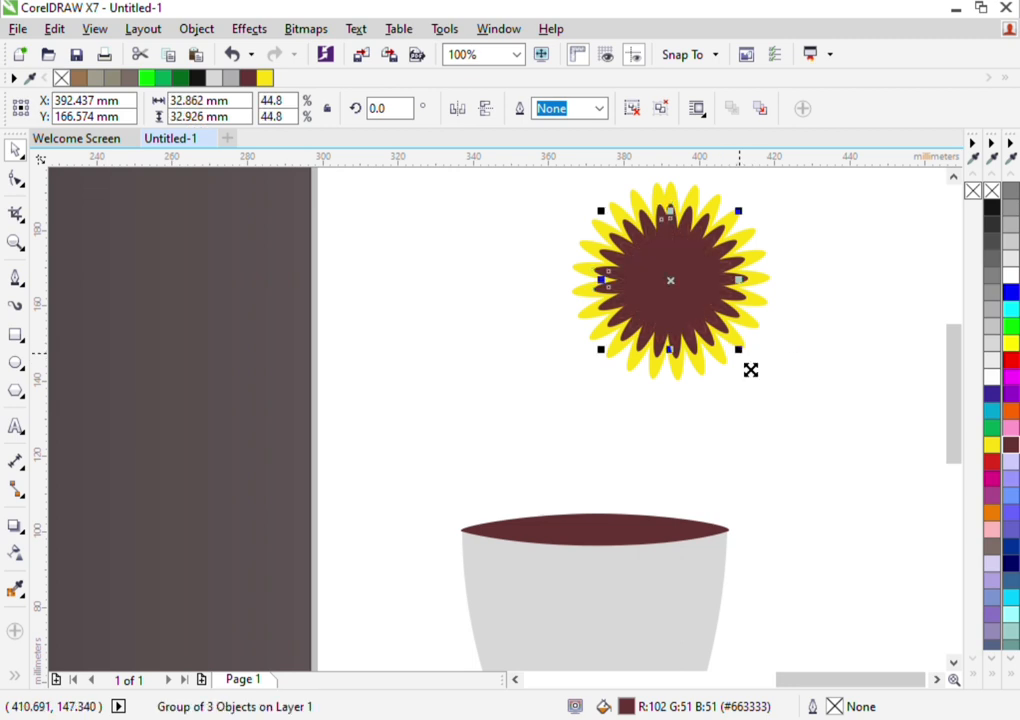
{"action": "left_click", "coordinate": [996, 446]}
{"action": "left_click", "coordinate": [918, 446]}
Group the flower's three layers and move the flower slightly left above the pot
{"action": "scroll", "coordinate": [848, 340], "scroll_direction": "up", "scroll_amount": 2}
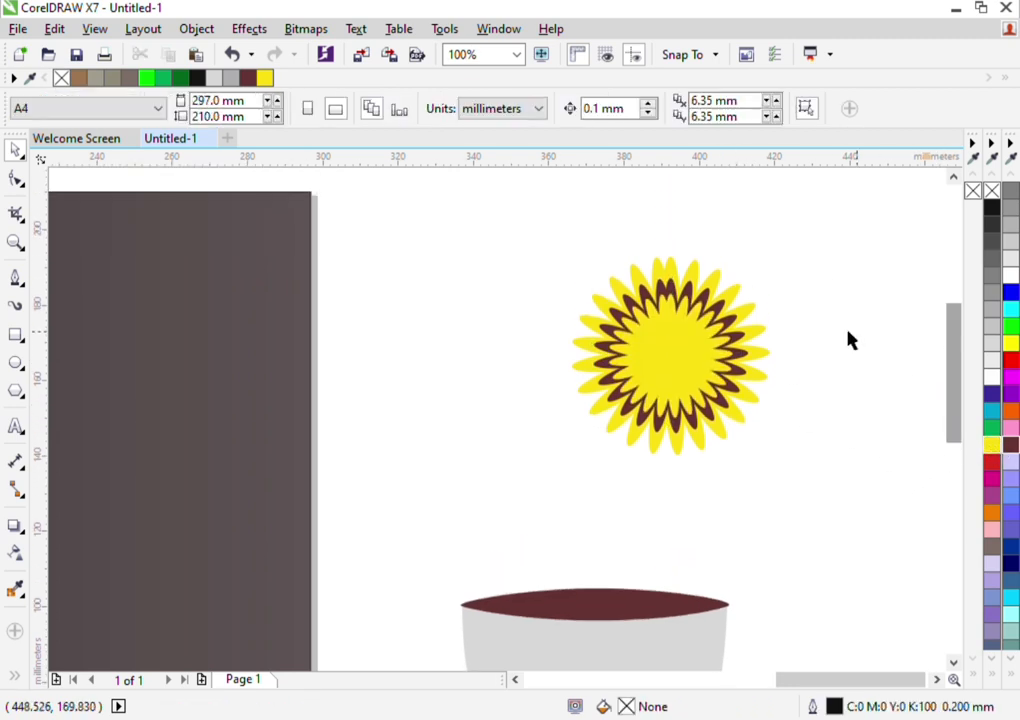
{"action": "left_click_drag", "start_coordinate": [842, 232], "coordinate": [476, 487]}
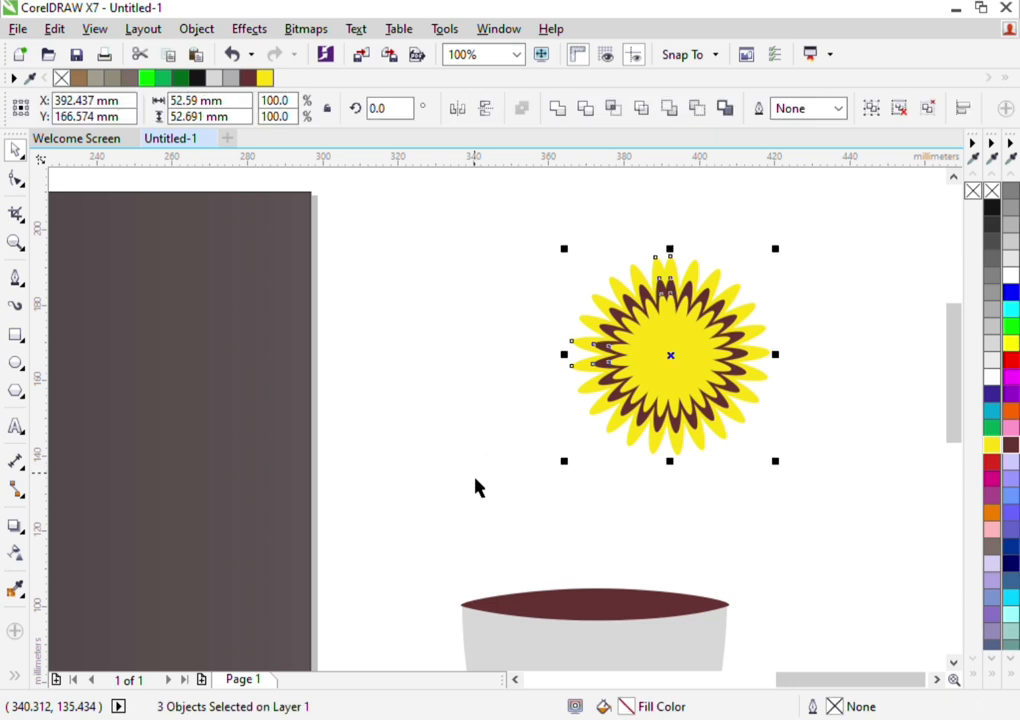
{"action": "key", "text": "ctrl+g"}
{"action": "left_click_drag", "start_coordinate": [678, 371], "coordinate": [646, 374]}
{"action": "left_click", "coordinate": [462, 457]}
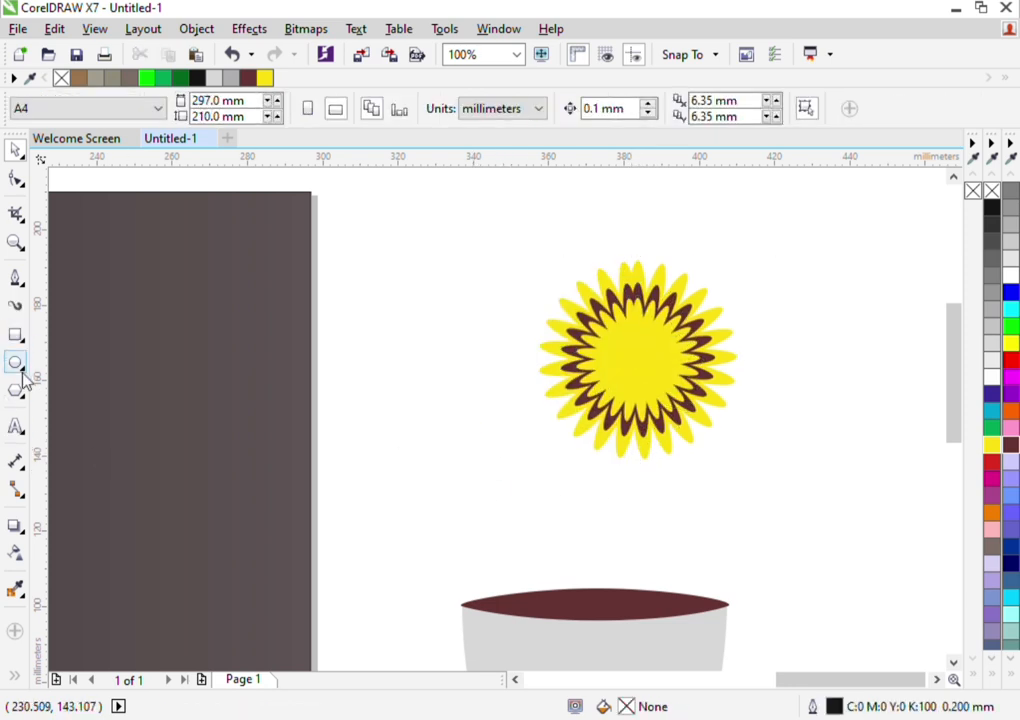
Draw a thin closed triangular stem about 15 mm wide and 60 mm high from the pot's opening to the flower's centre with the Pen tool
{"action": "left_click", "coordinate": [15, 277]}
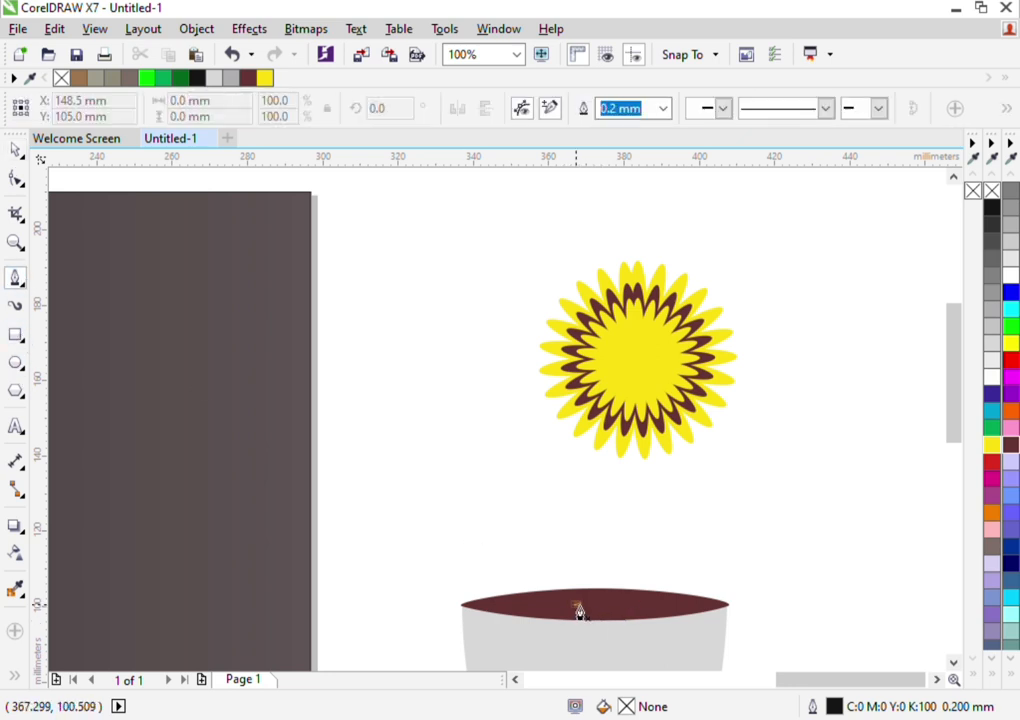
{"action": "left_click", "coordinate": [577, 603]}
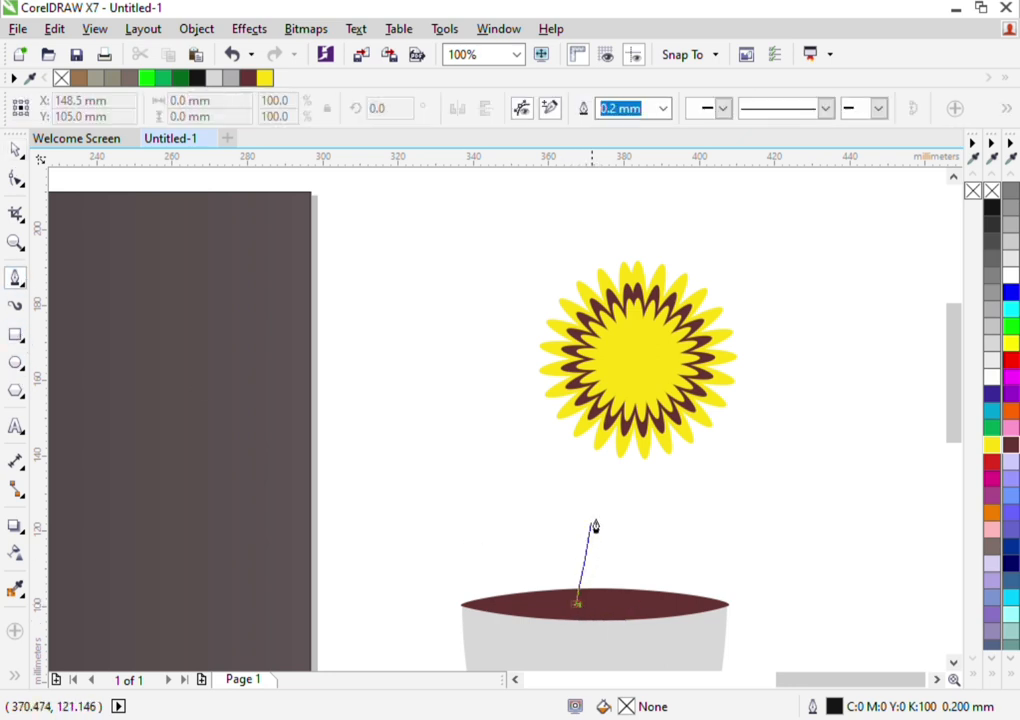
{"action": "left_click", "coordinate": [632, 378]}
{"action": "left_click", "coordinate": [598, 612]}
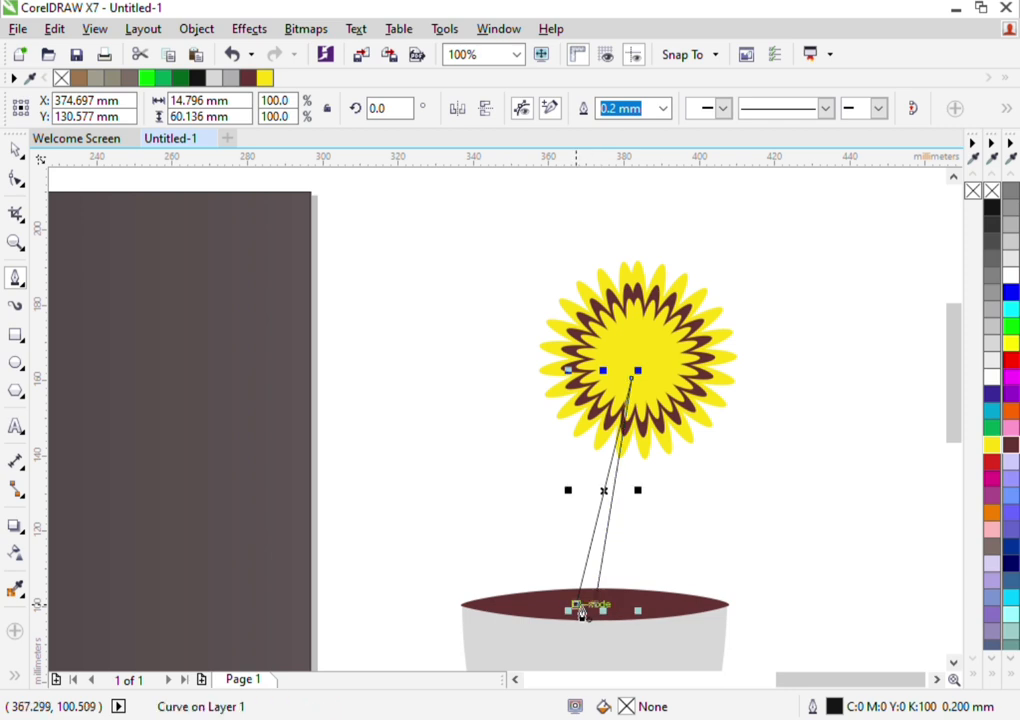
{"action": "left_click", "coordinate": [16, 152]}
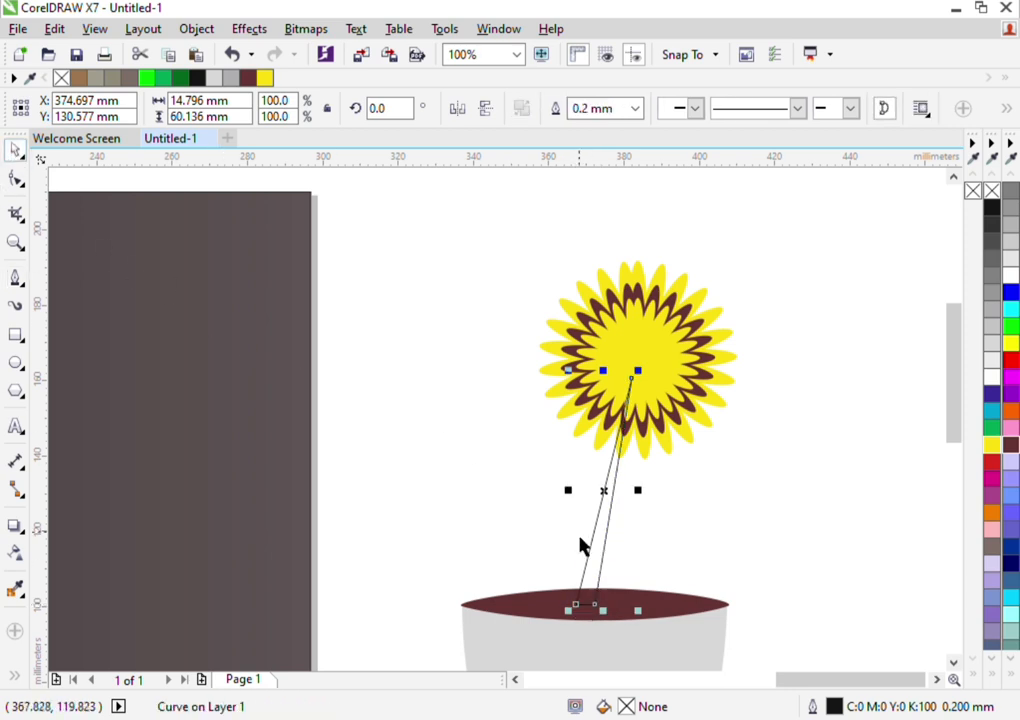
Bend the stem's left edge into a curve bulging left between the pot's opening and the flower's centre
{"action": "double_click", "coordinate": [612, 545]}
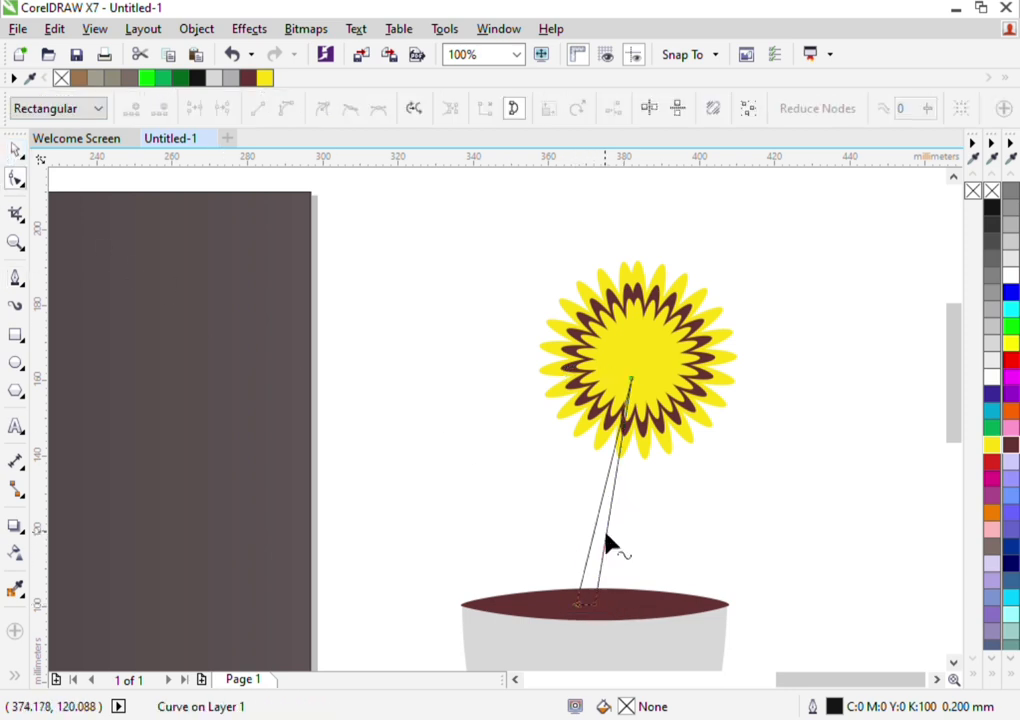
{"action": "left_click", "coordinate": [577, 618]}
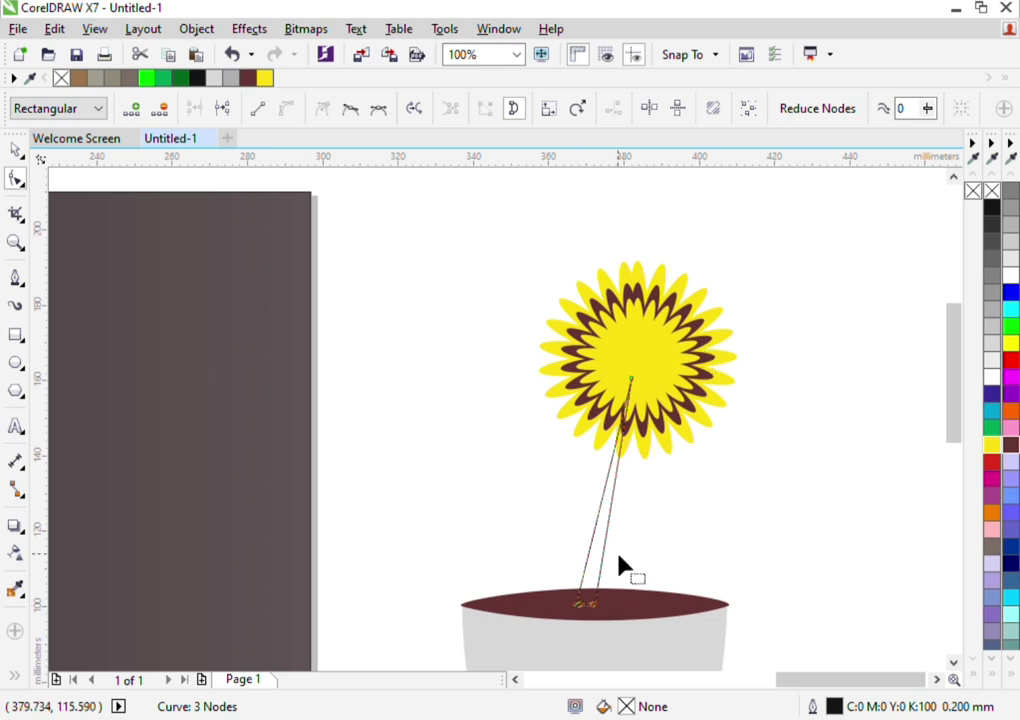
{"action": "scroll", "coordinate": [630, 503], "scroll_direction": "up", "scroll_amount": 1}
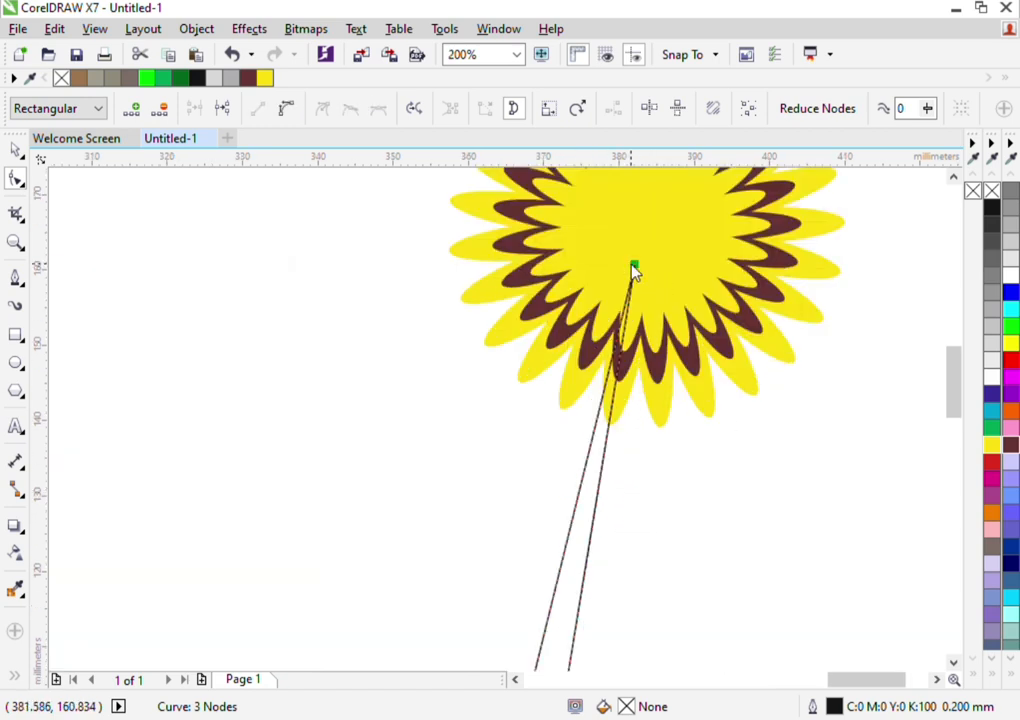
{"action": "left_click", "coordinate": [578, 576]}
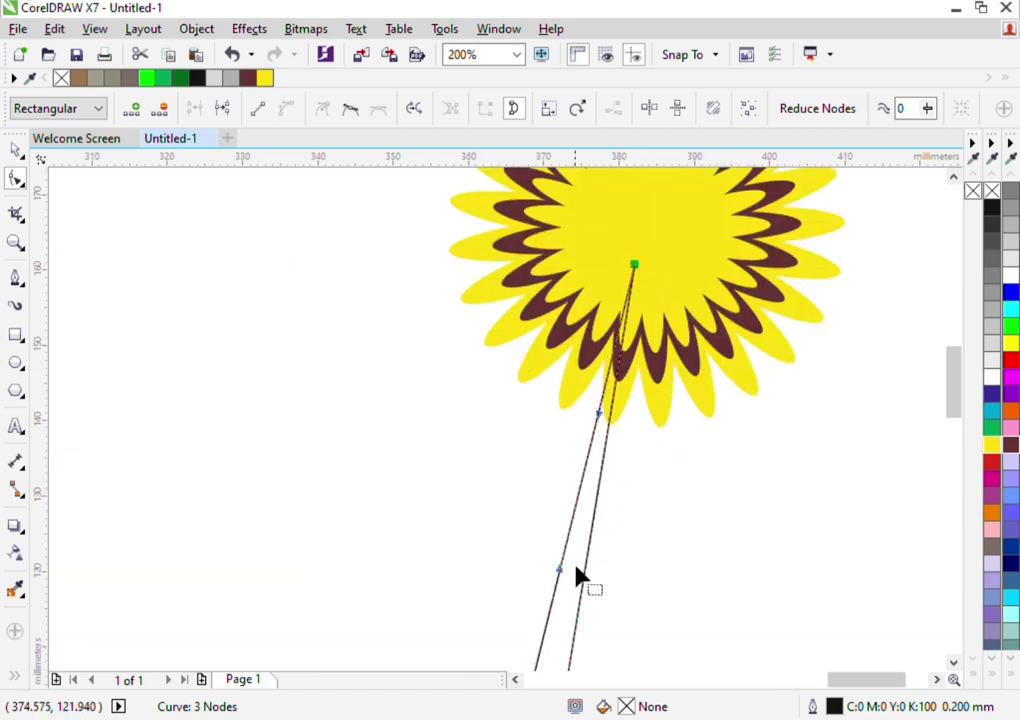
{"action": "left_click_drag", "start_coordinate": [560, 580], "coordinate": [490, 553]}
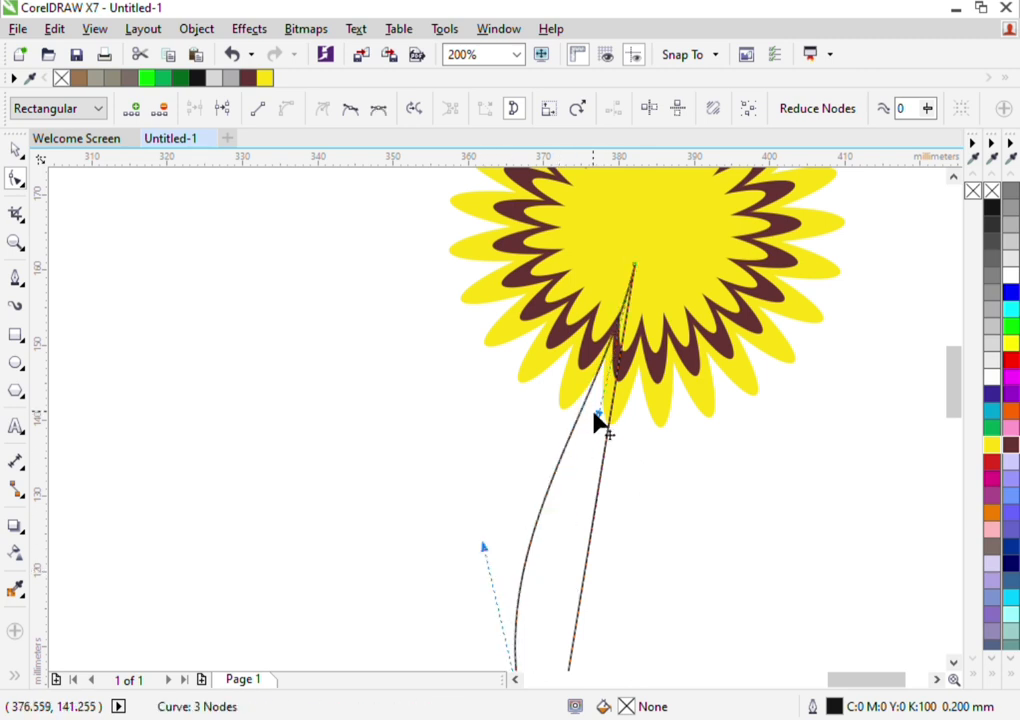
{"action": "left_click_drag", "start_coordinate": [605, 421], "coordinate": [587, 424]}
{"action": "scroll", "coordinate": [644, 460], "scroll_direction": "down", "scroll_amount": 2}
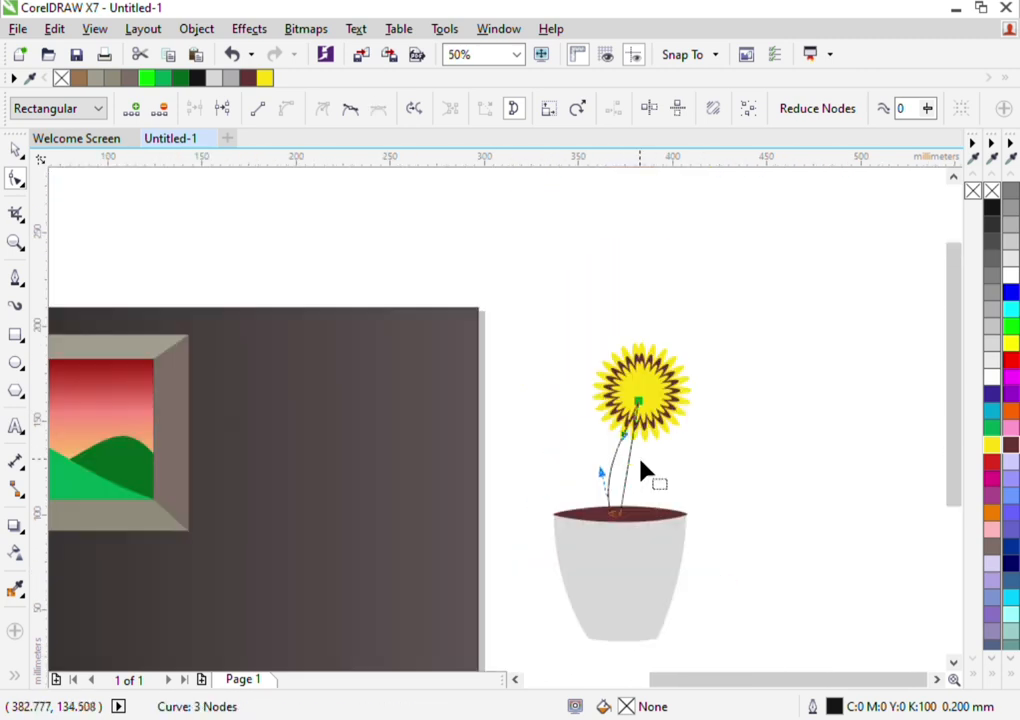
Bend the stem's right edge into a matching leftward curve so the stem tapers towards the flower
{"action": "scroll", "coordinate": [642, 464], "scroll_direction": "up", "scroll_amount": 2}
{"action": "left_click", "coordinate": [585, 472]}
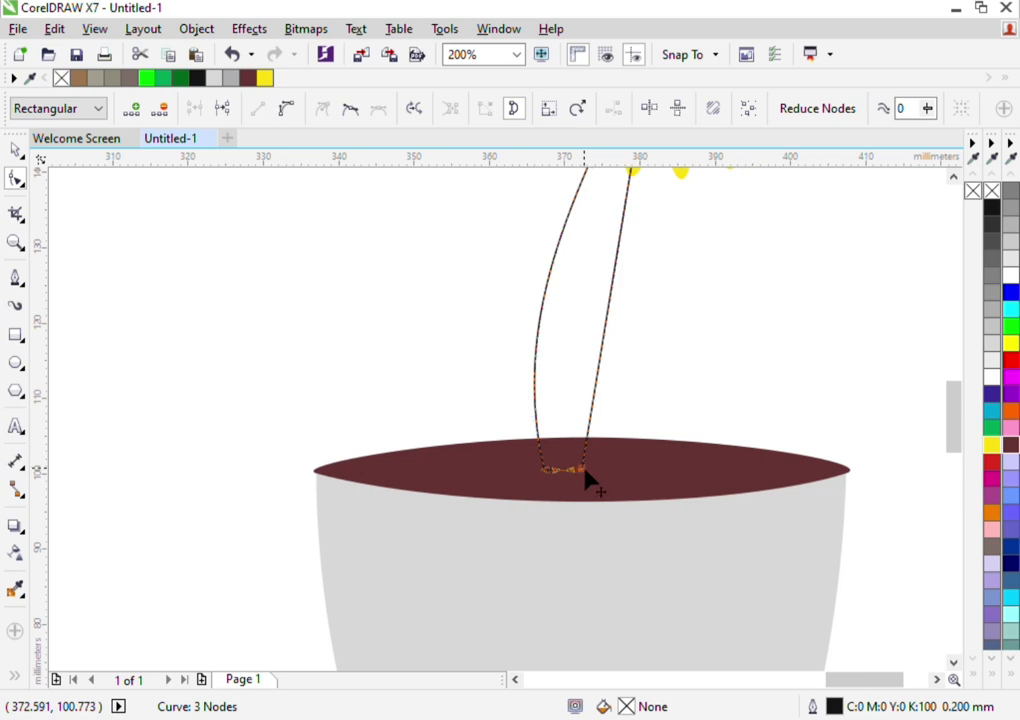
{"action": "left_click", "coordinate": [684, 223]}
{"action": "scroll", "coordinate": [962, 435], "scroll_direction": "up", "scroll_amount": 3}
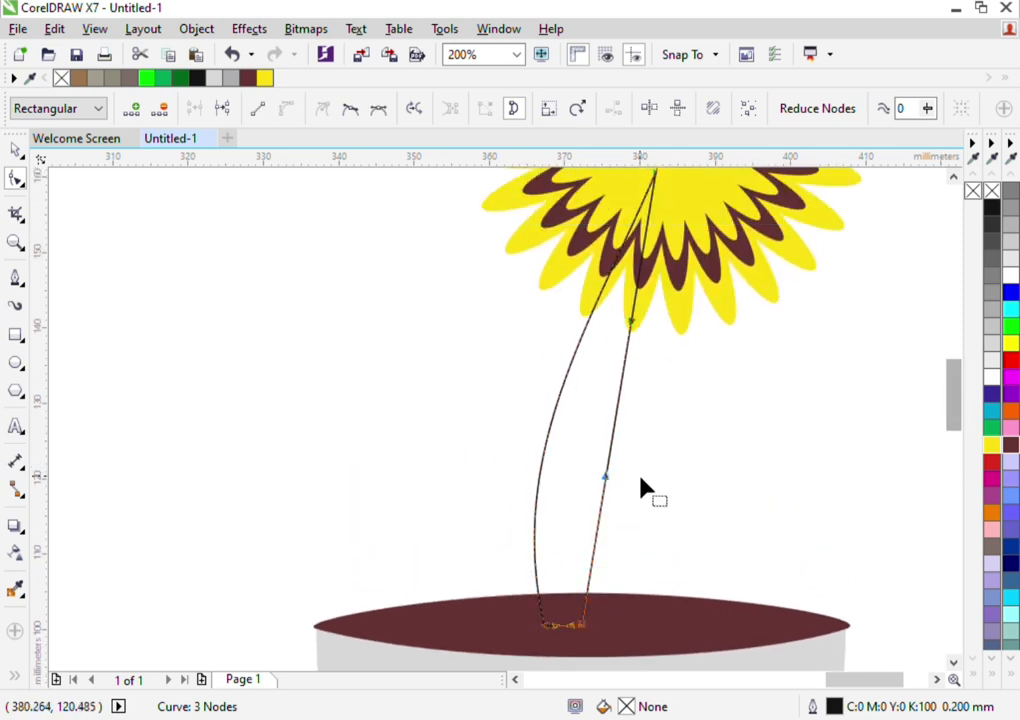
{"action": "left_click_drag", "start_coordinate": [600, 478], "coordinate": [538, 453]}
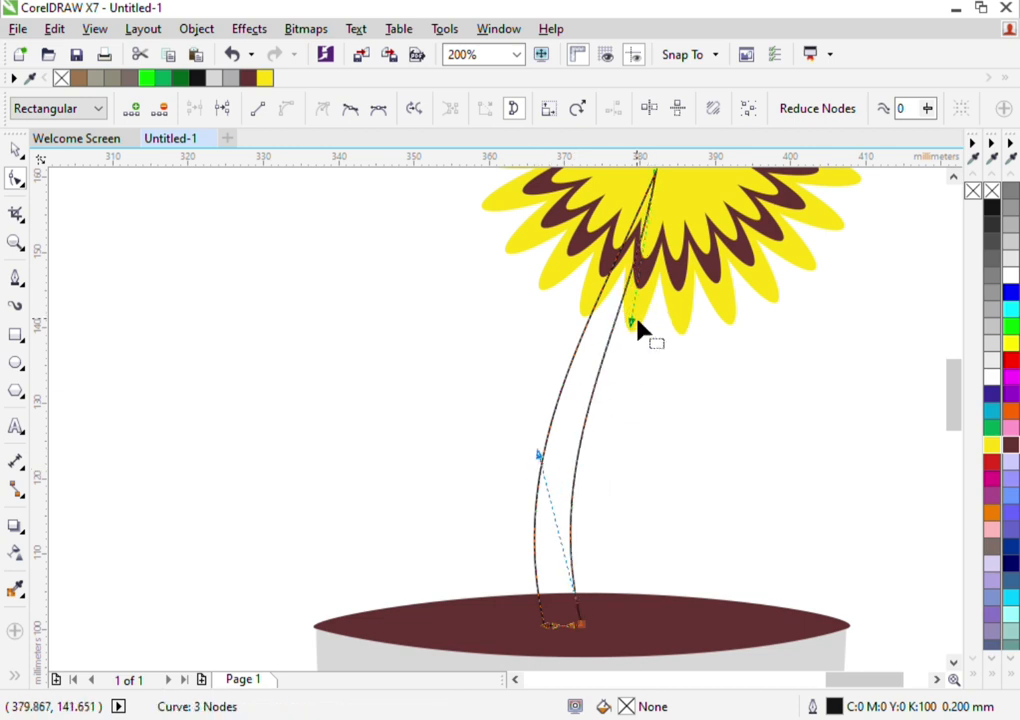
{"action": "left_click_drag", "start_coordinate": [632, 321], "coordinate": [626, 321]}
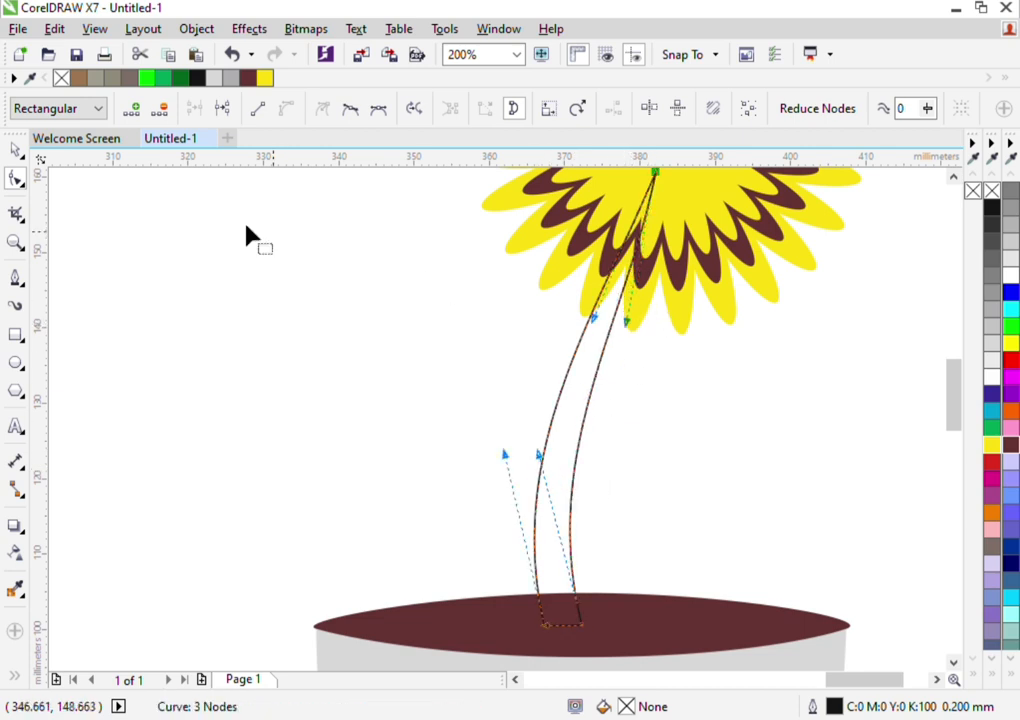
Fill the stem with green (C:100 M:0 Y:100 K:0) and remove its outline
{"action": "left_click", "coordinate": [15, 149]}
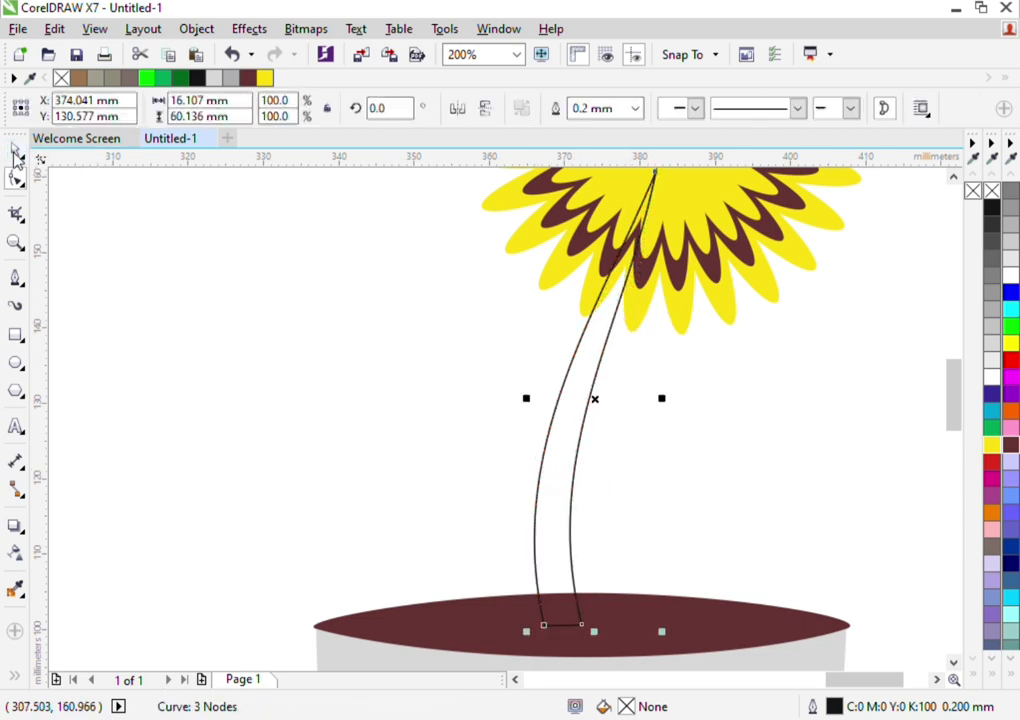
{"action": "left_click", "coordinate": [991, 429]}
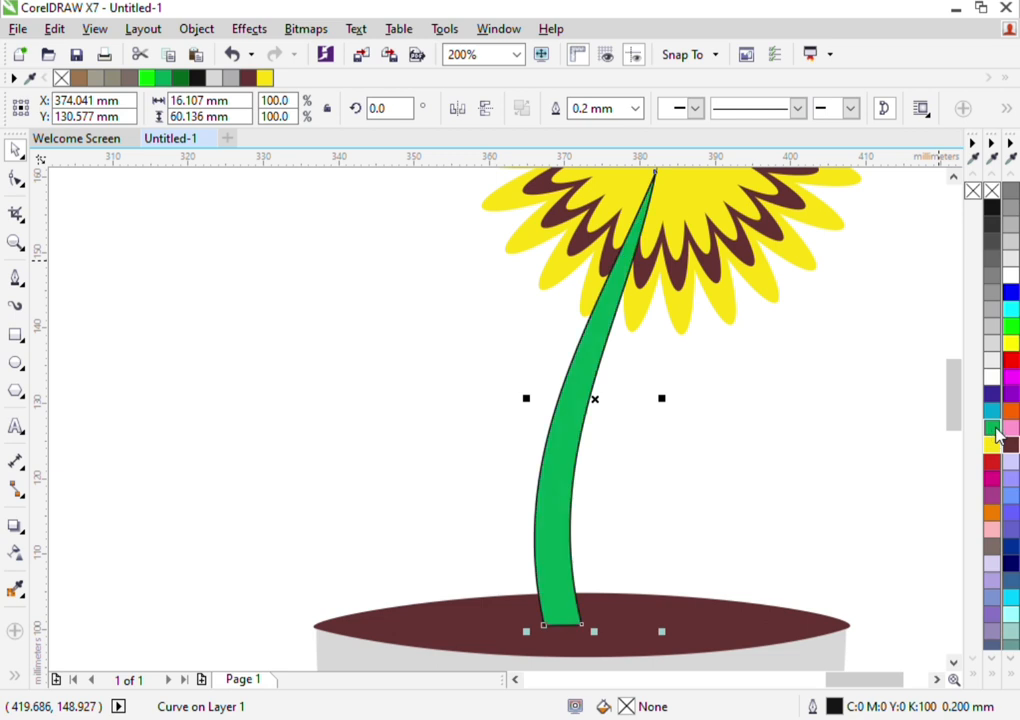
{"action": "right_click", "coordinate": [992, 191]}
Send the green stem behind the flower and the pot's brown opening
{"action": "scroll", "coordinate": [740, 240], "scroll_direction": "down", "scroll_amount": 2}
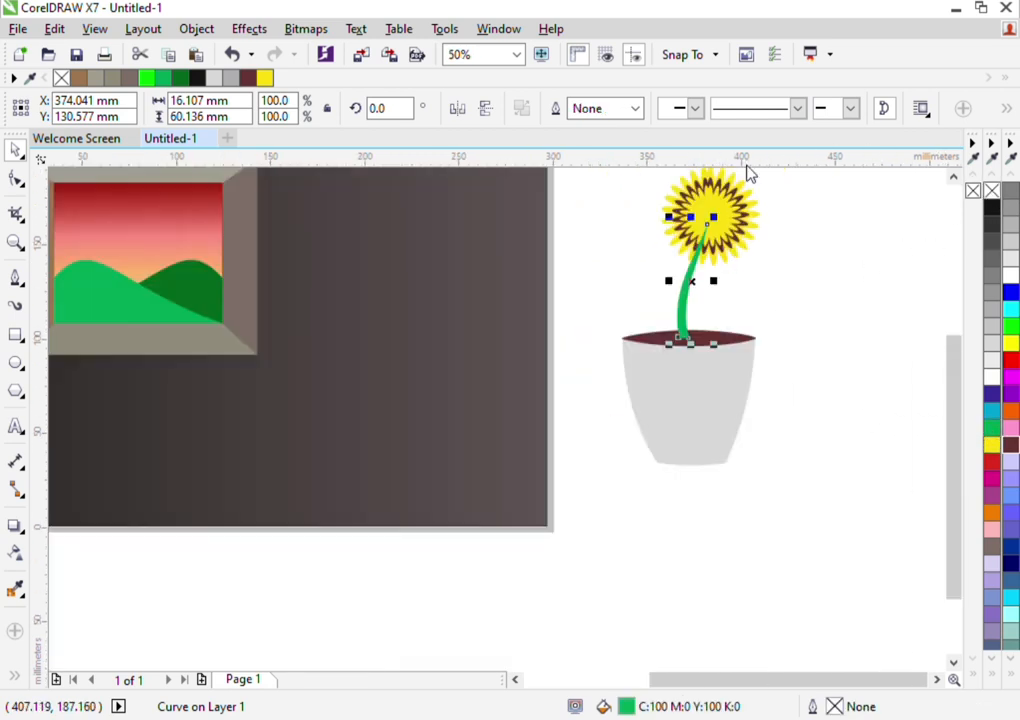
{"action": "scroll", "coordinate": [755, 195], "scroll_direction": "up", "scroll_amount": 1}
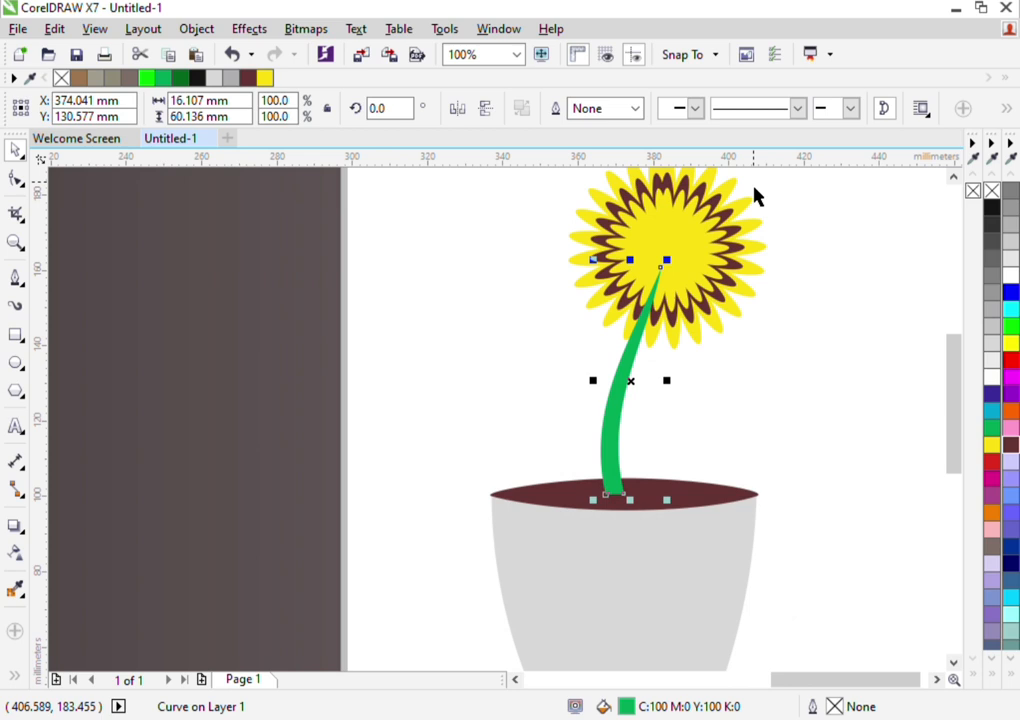
{"action": "left_click", "coordinate": [918, 402]}
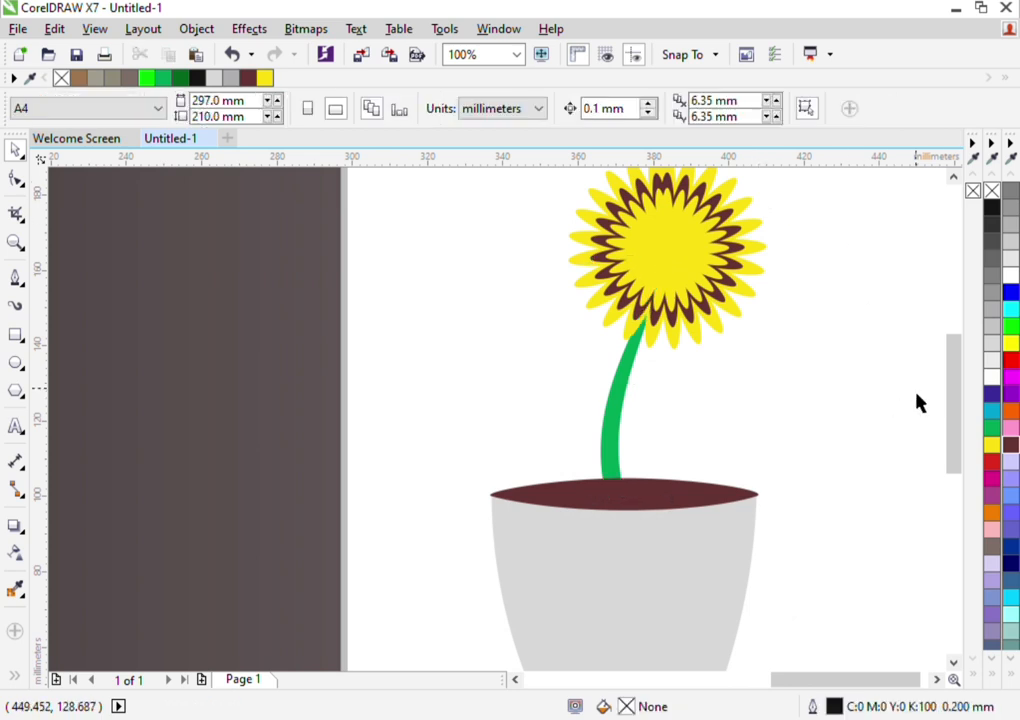
Stretch the stem's lower end slightly down into the pot and send the brown opening behind the stem
{"action": "scroll", "coordinate": [829, 330], "scroll_direction": "down", "scroll_amount": 1}
{"action": "left_click_drag", "start_coordinate": [858, 228], "coordinate": [826, 508]}
{"action": "left_click", "coordinate": [731, 433]}
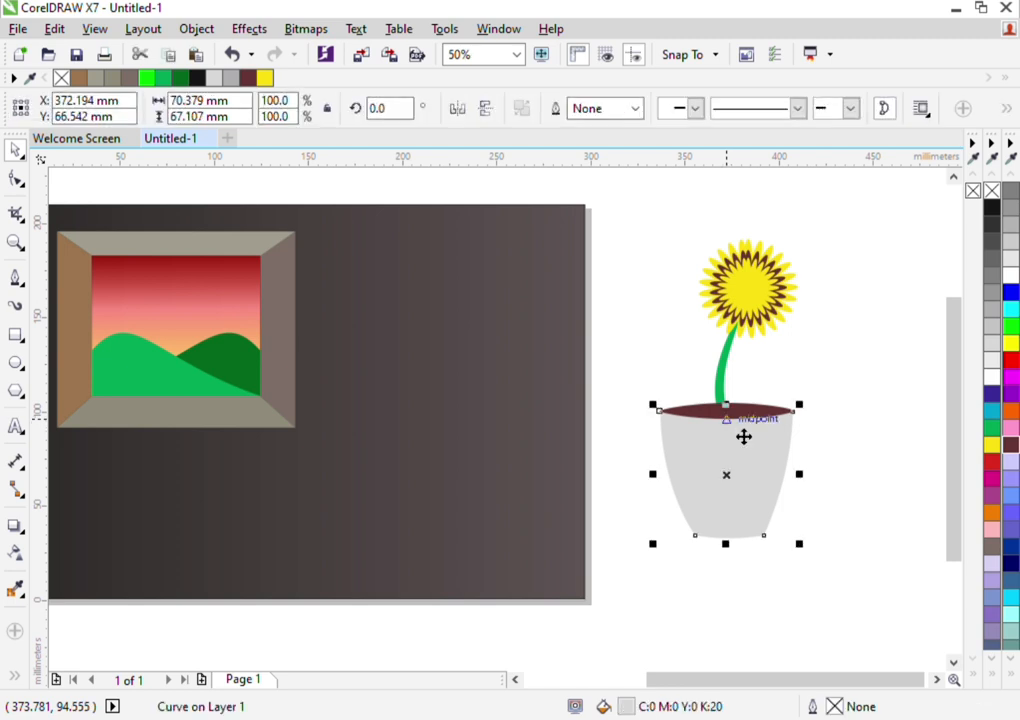
{"action": "left_click", "coordinate": [849, 335]}
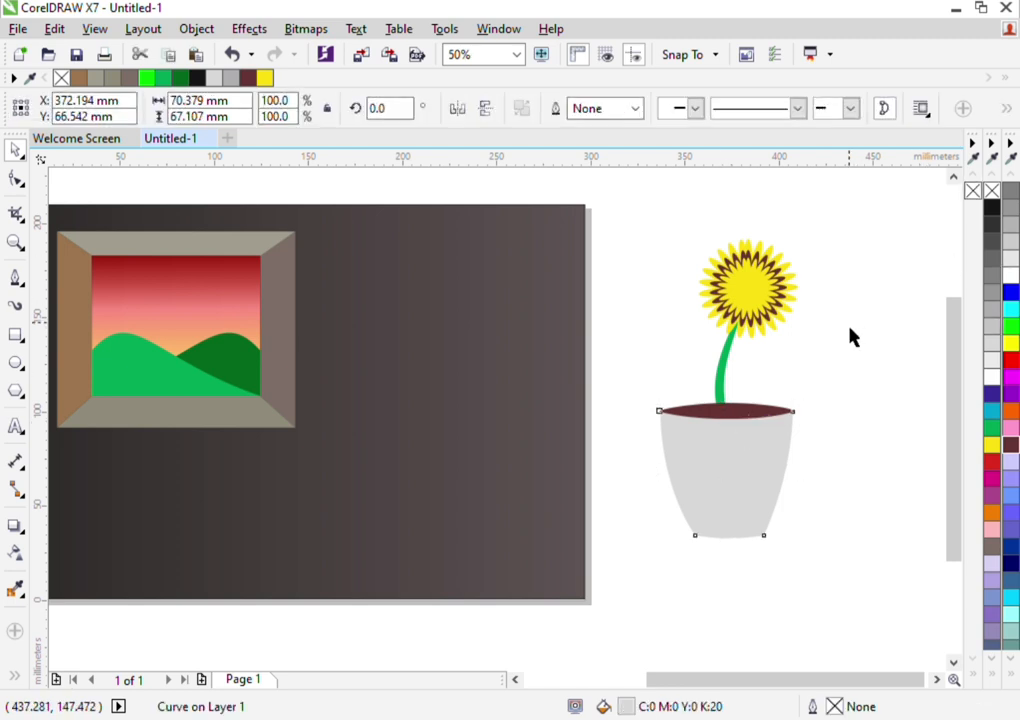
{"action": "left_click", "coordinate": [718, 403]}
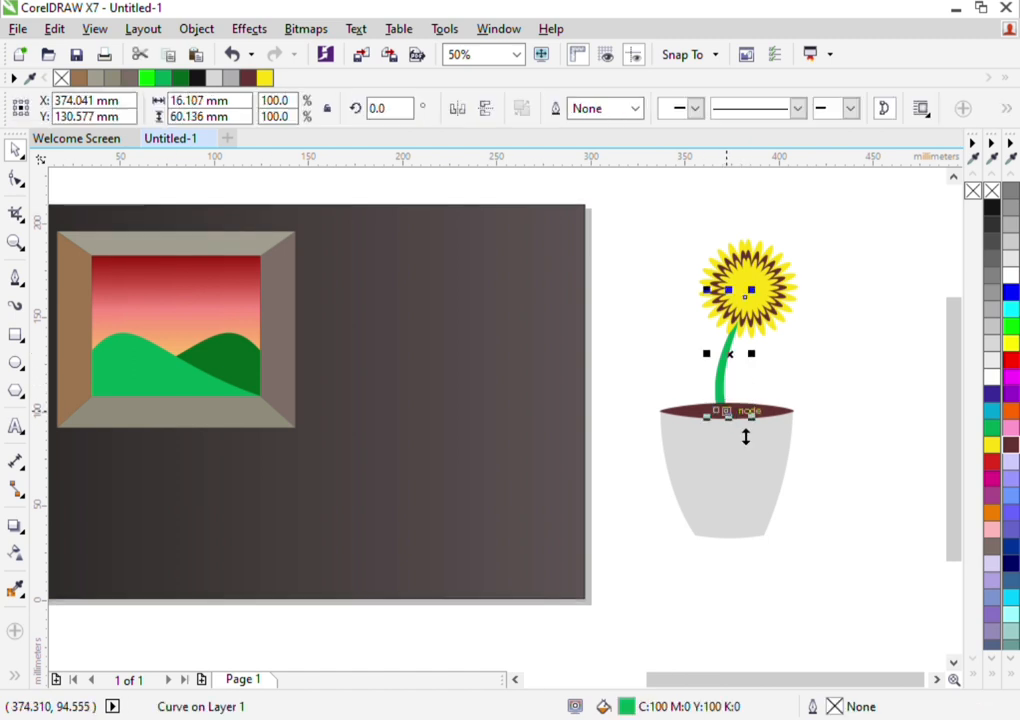
{"action": "left_click_drag", "start_coordinate": [745, 435], "coordinate": [747, 449]}
{"action": "left_click", "coordinate": [735, 420]}
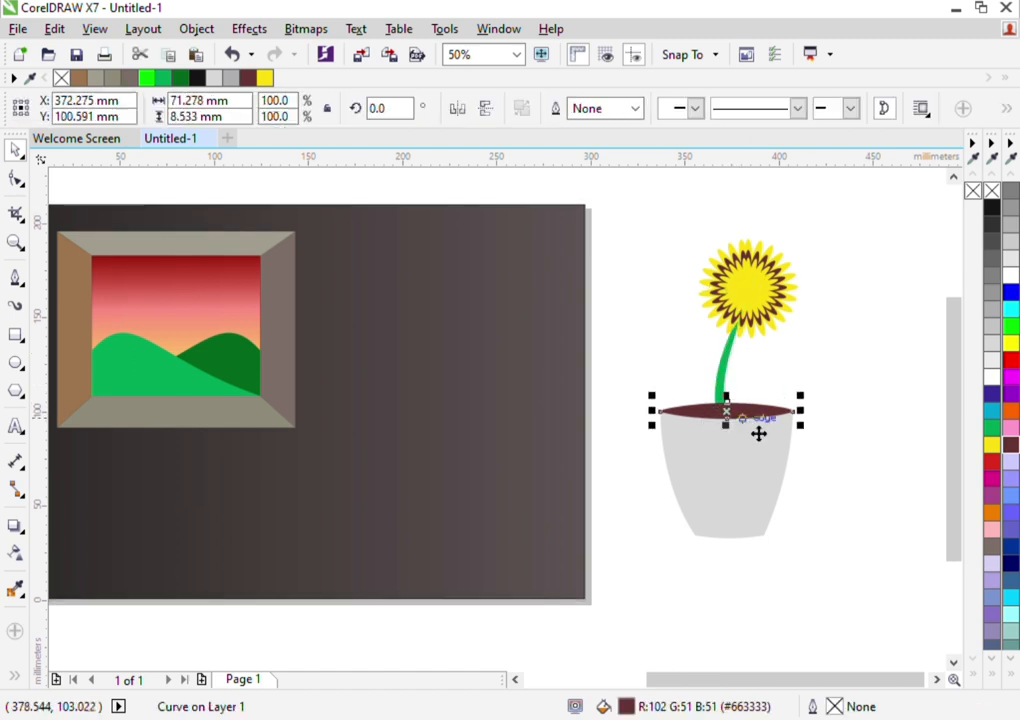
{"action": "key", "text": "ctrl+Page_Down"}
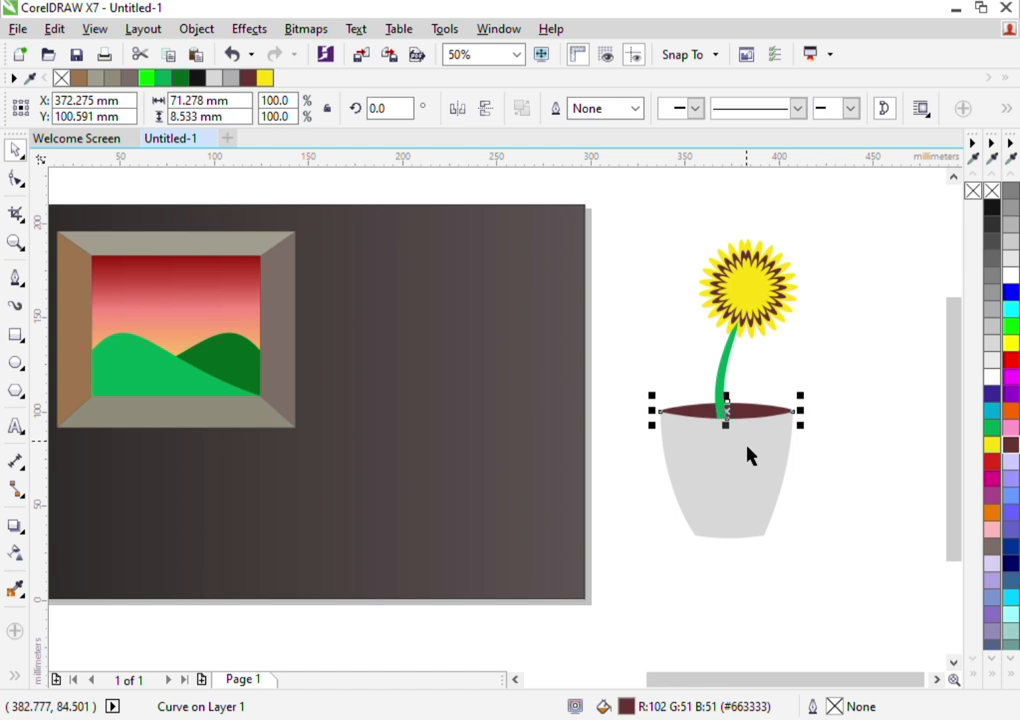
Group the pot, stem and flower and scale the group down to about 39 mm wide and 84 mm high
{"action": "left_click_drag", "start_coordinate": [888, 221], "coordinate": [617, 592]}
{"action": "key", "text": "ctrl+g"}
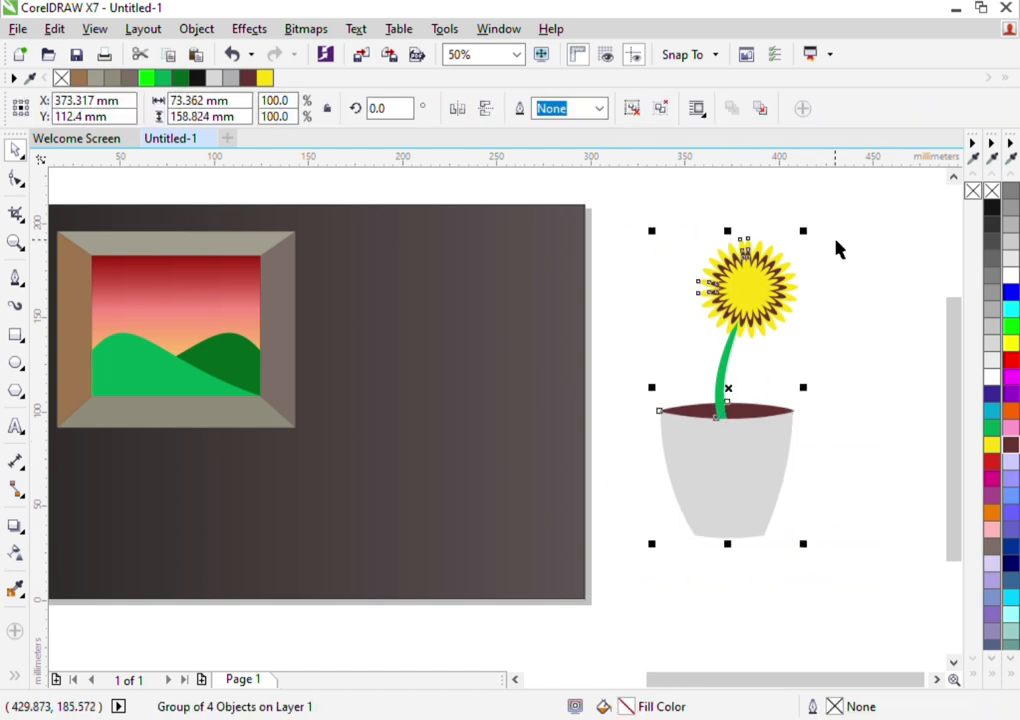
{"action": "left_click_drag", "start_coordinate": [806, 236], "coordinate": [742, 378]}
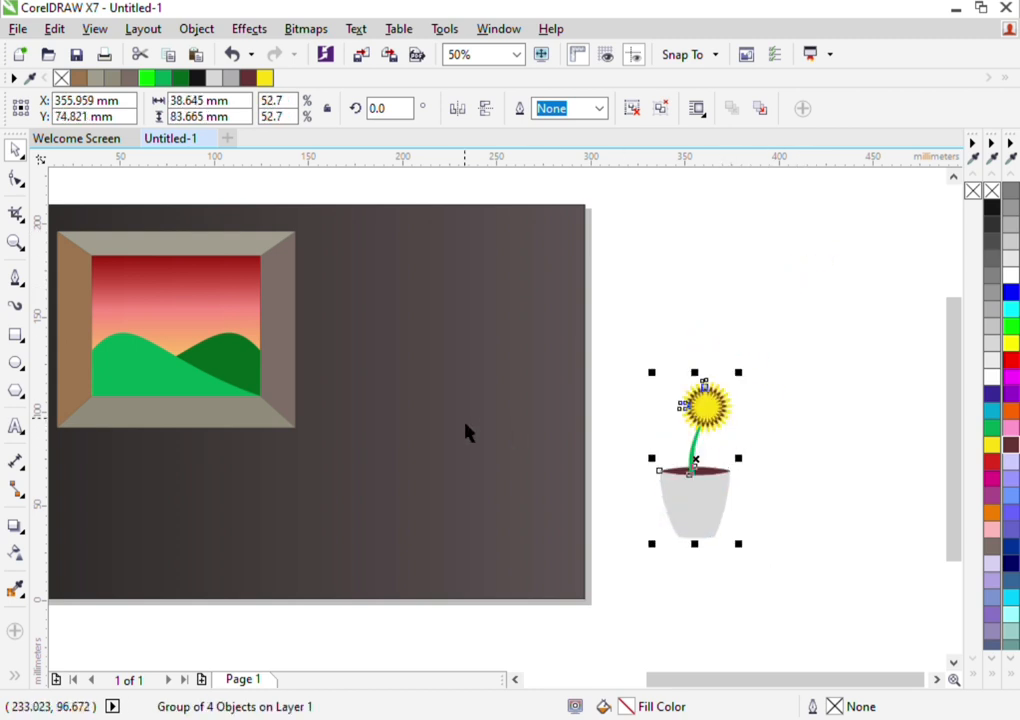
Move the potted flower onto the frame's lower ledge, near its right end, and shrink it to about 22 mm wide and 48 mm high
{"action": "left_click_drag", "start_coordinate": [729, 681], "coordinate": [658, 680]}
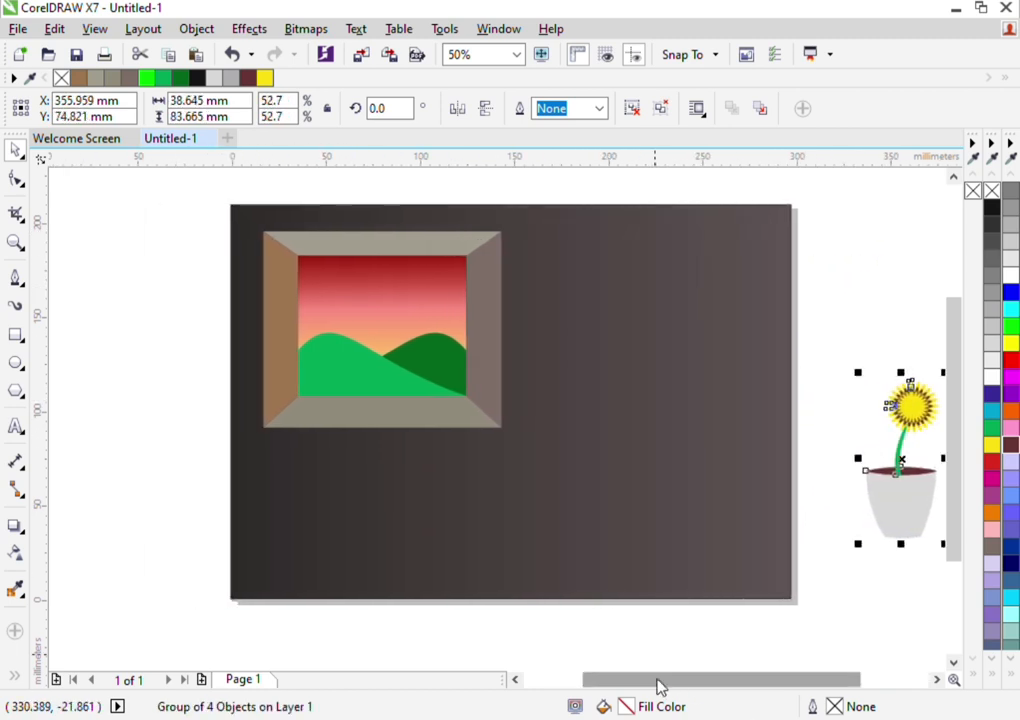
{"action": "left_click", "coordinate": [322, 313]}
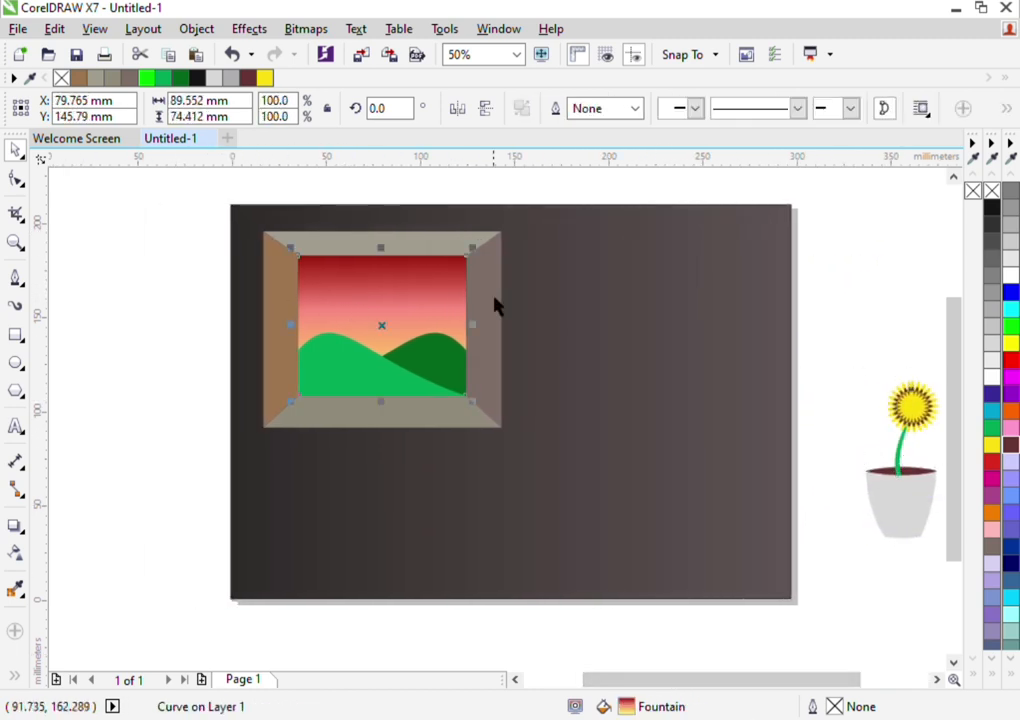
{"action": "left_click", "coordinate": [884, 363]}
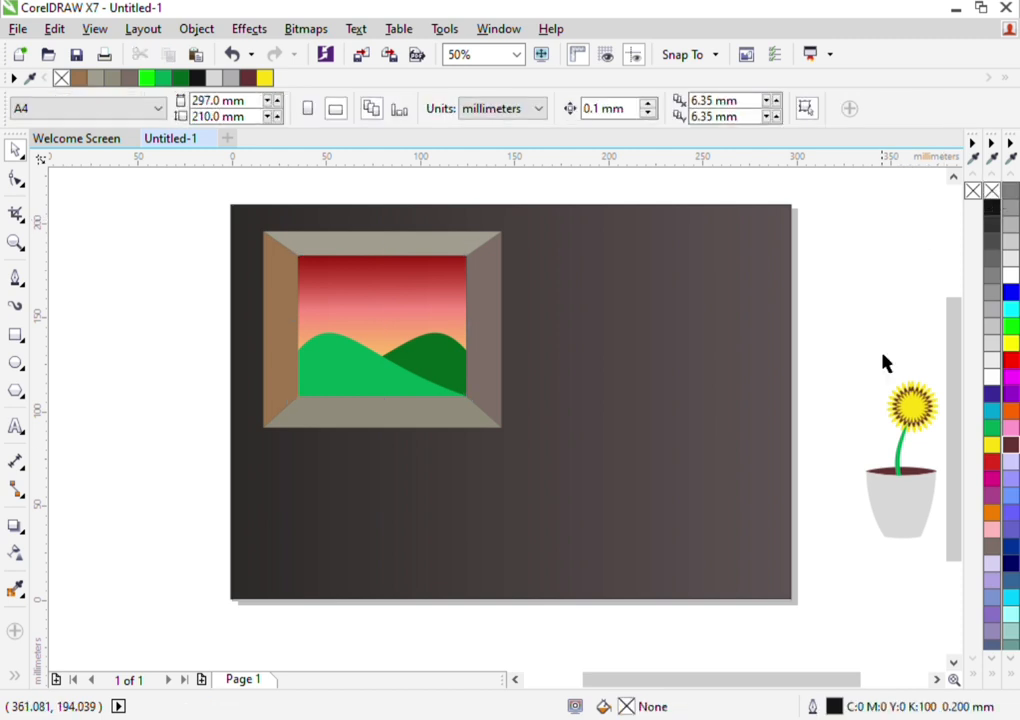
{"action": "left_click_drag", "start_coordinate": [910, 468], "coordinate": [403, 359]}
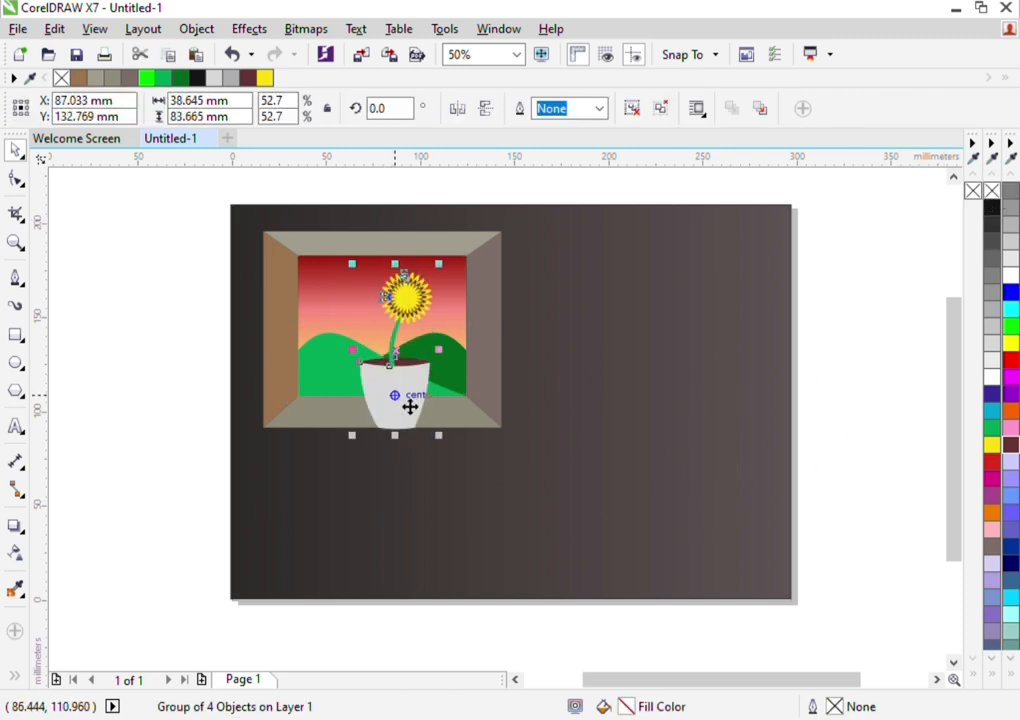
{"action": "left_click_drag", "start_coordinate": [451, 280], "coordinate": [405, 365]}
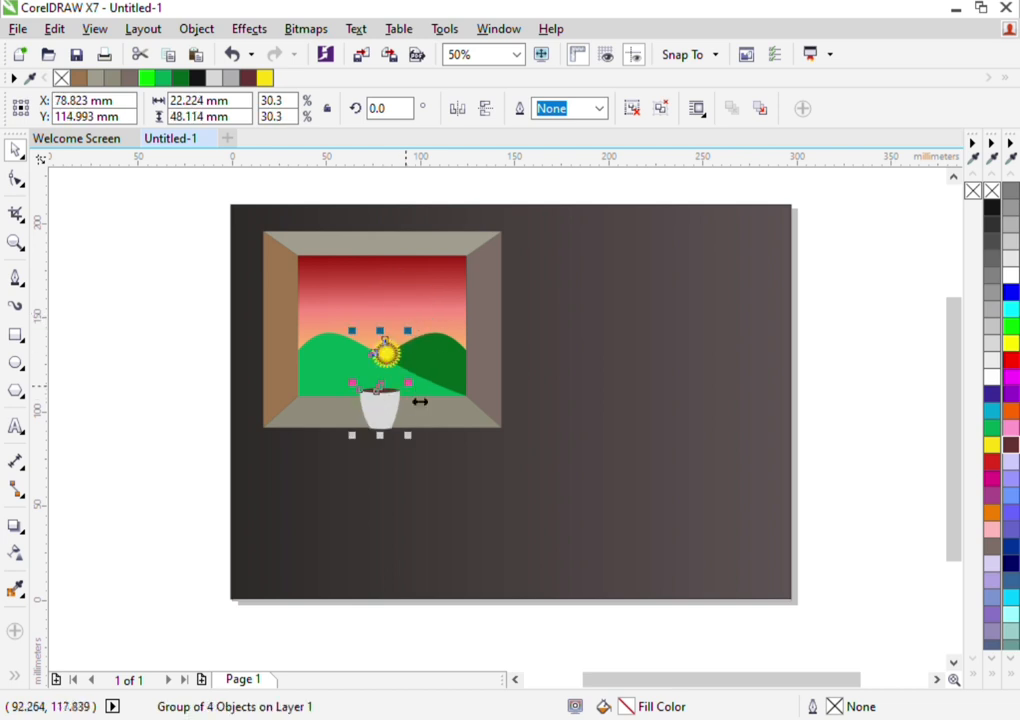
{"action": "left_click_drag", "start_coordinate": [398, 417], "coordinate": [448, 410]}
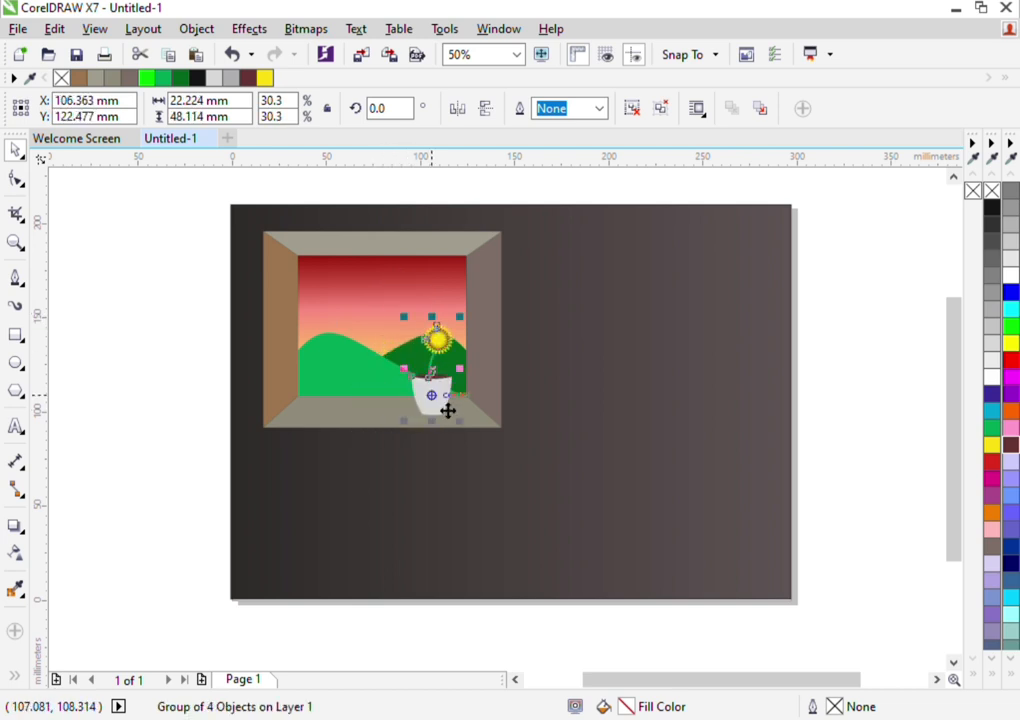
{"action": "left_click", "coordinate": [168, 390]}
Cast a black perspective drop shadow from the pot's base towards the frame's lower right corner, at an angle of about 339 degrees
{"action": "left_click", "coordinate": [437, 406]}
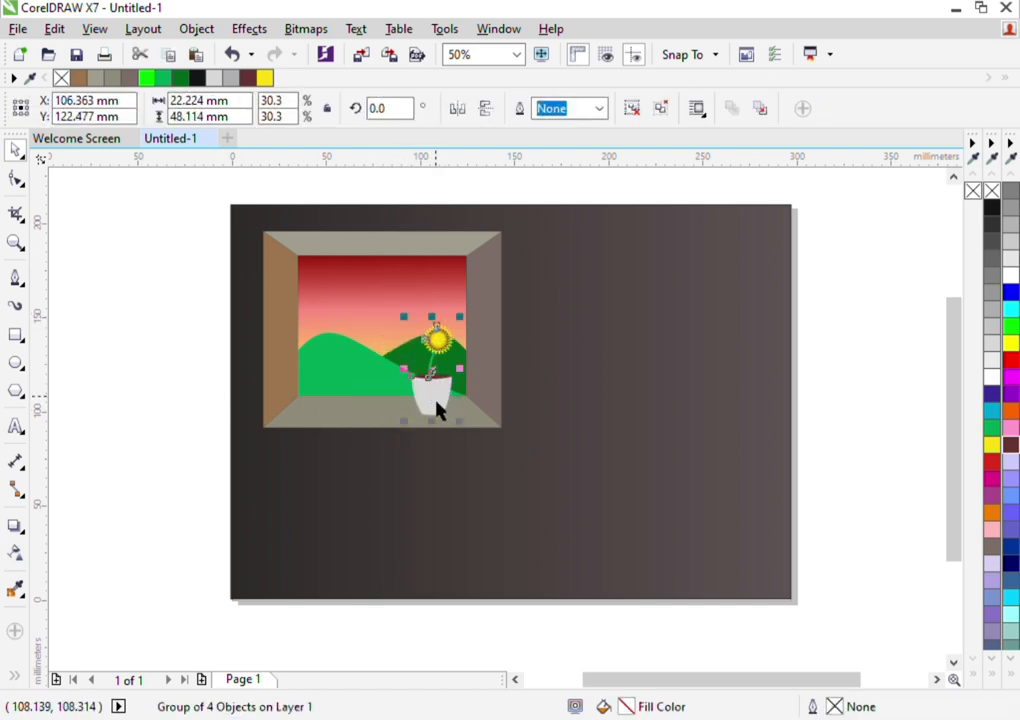
{"action": "left_click", "coordinate": [15, 527]}
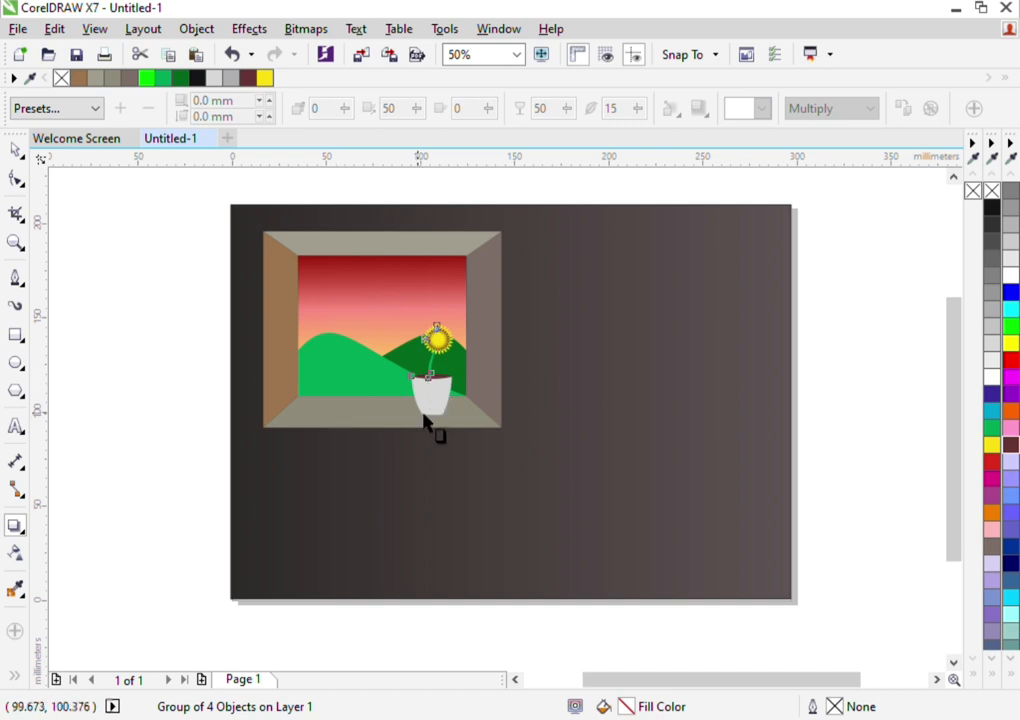
{"action": "left_click", "coordinate": [423, 419]}
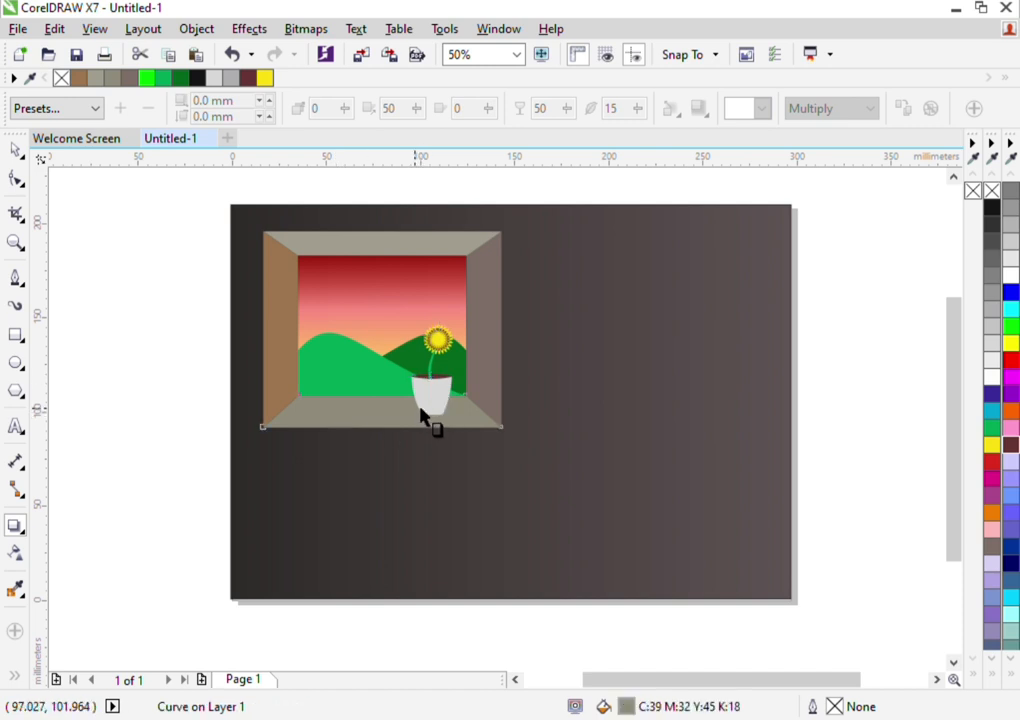
{"action": "left_click", "coordinate": [428, 413]}
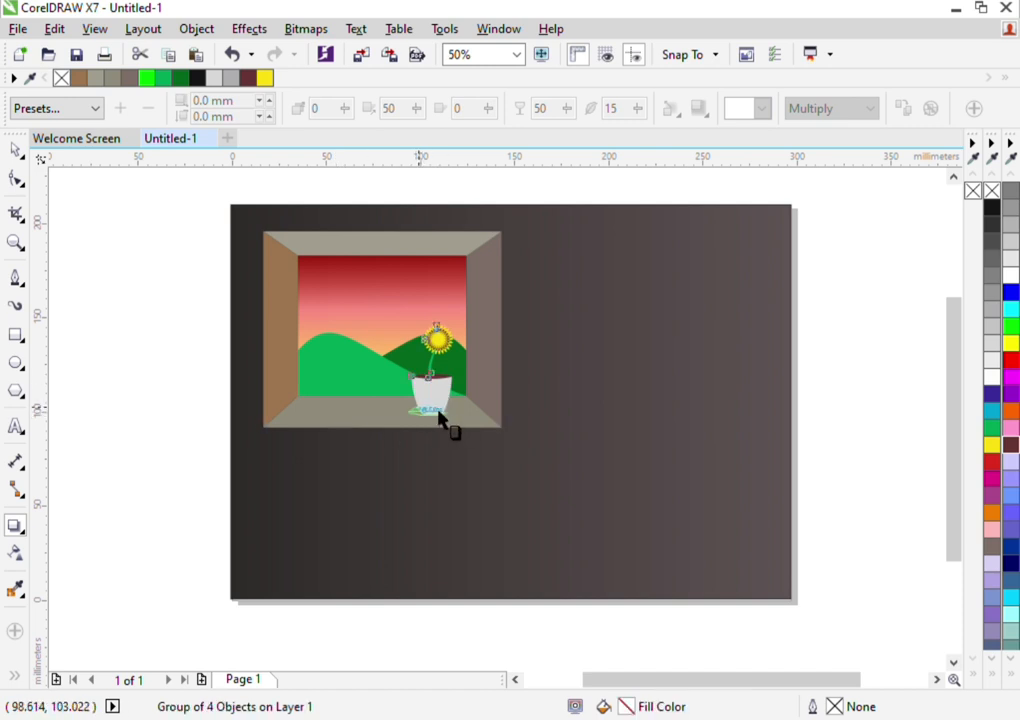
{"action": "left_click_drag", "start_coordinate": [439, 416], "coordinate": [475, 431]}
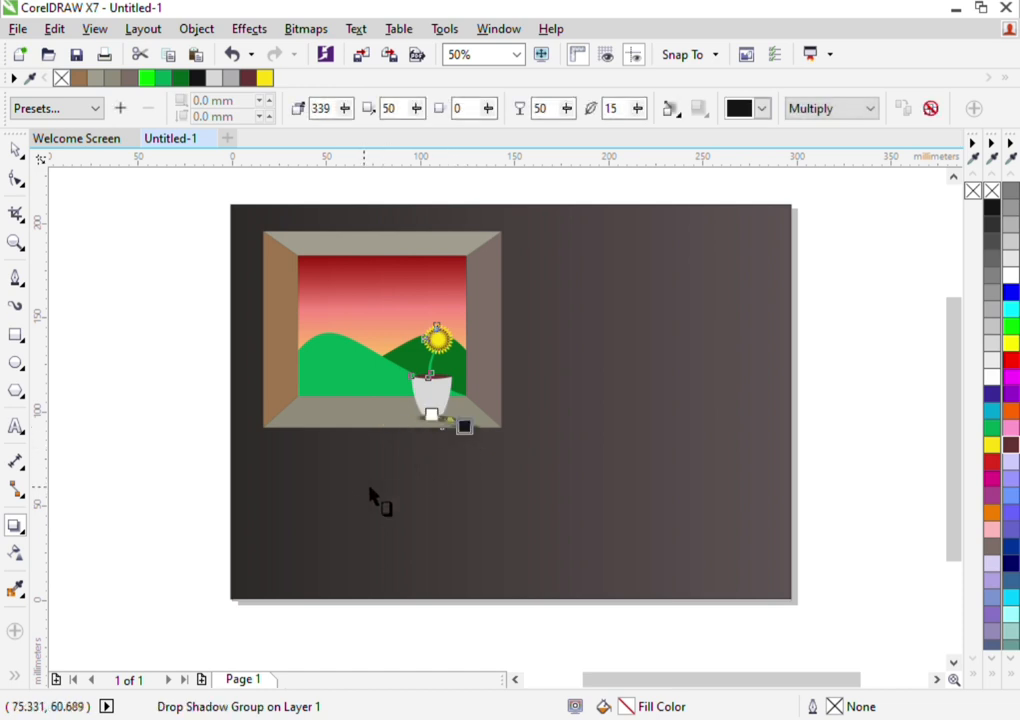
{"action": "left_click", "coordinate": [16, 150]}
{"action": "left_click", "coordinate": [107, 280]}
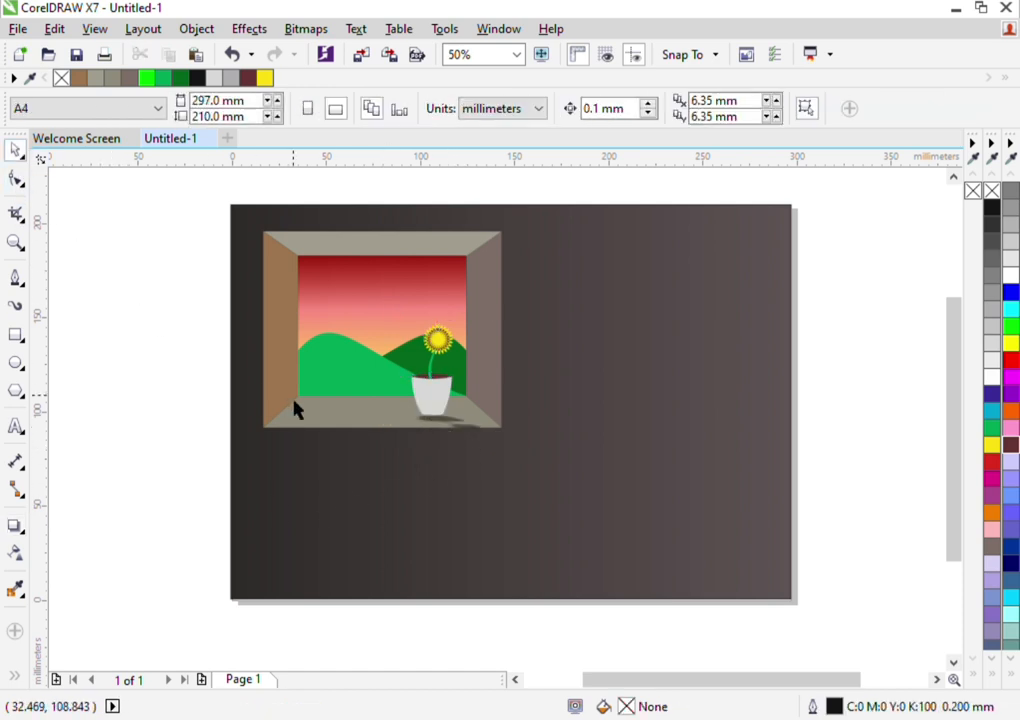